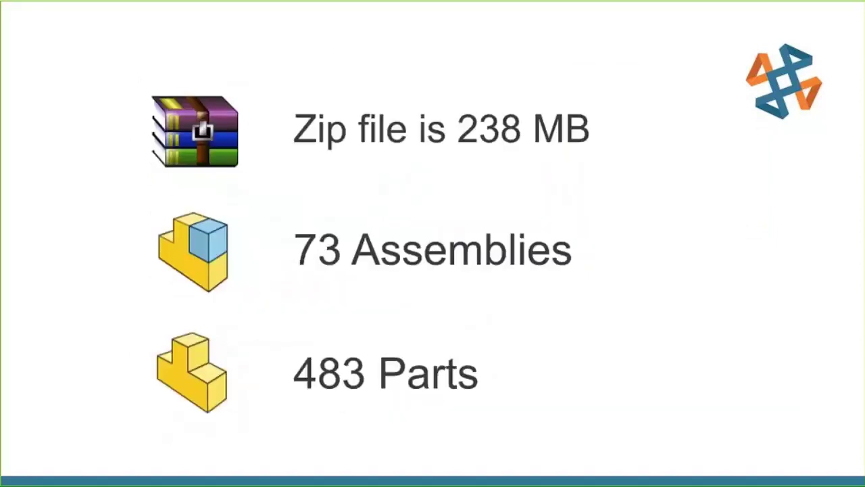
# Switch to File Explorer and open the Total Rebuild 707X CST folder.
pyautogui.hotkey('alt', 'Tab')
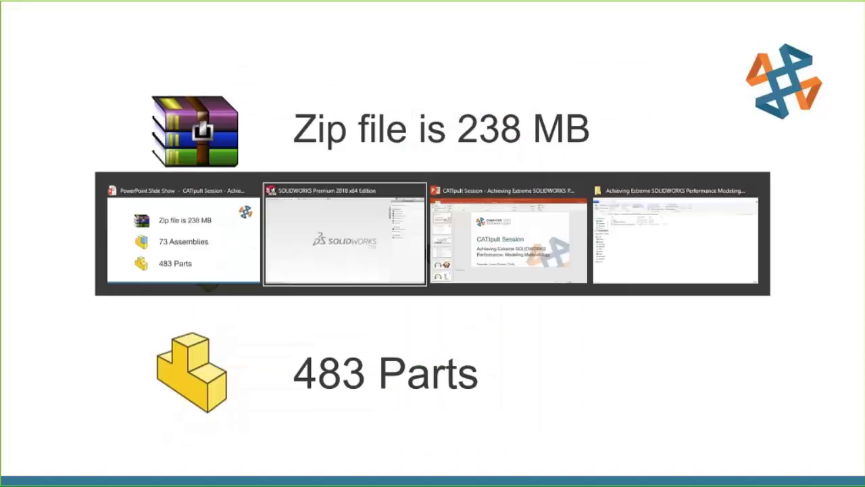
pyautogui.hotkey('alt', 'Tab')
pyautogui.hotkey('alt', 'Tab')
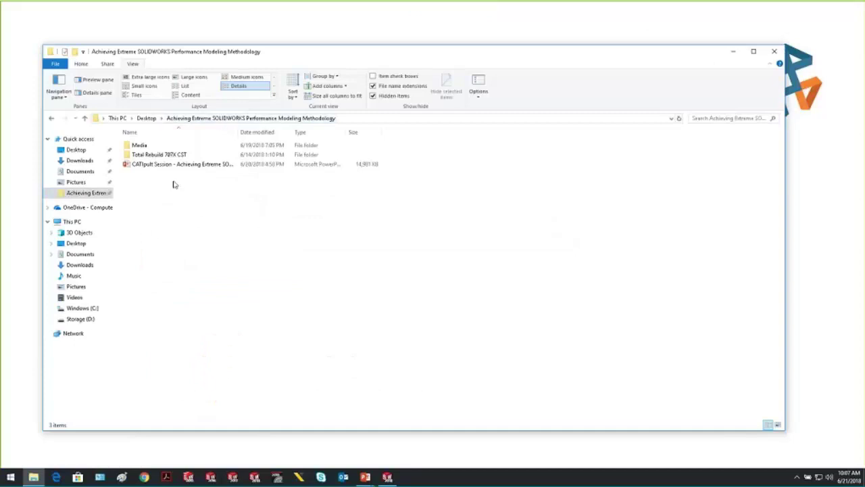
pyautogui.doubleClick(163, 155)
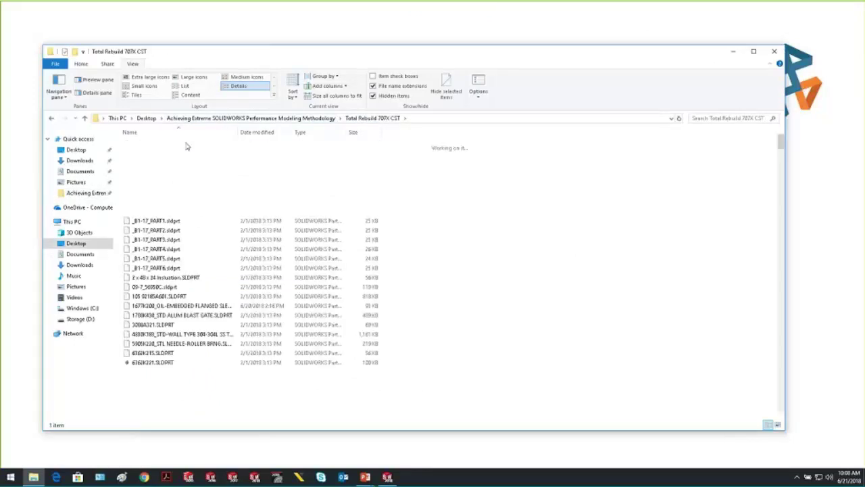
# Widen the Type column to fit its contents and sort the files by type and by size.
pyautogui.doubleClick(347, 132)
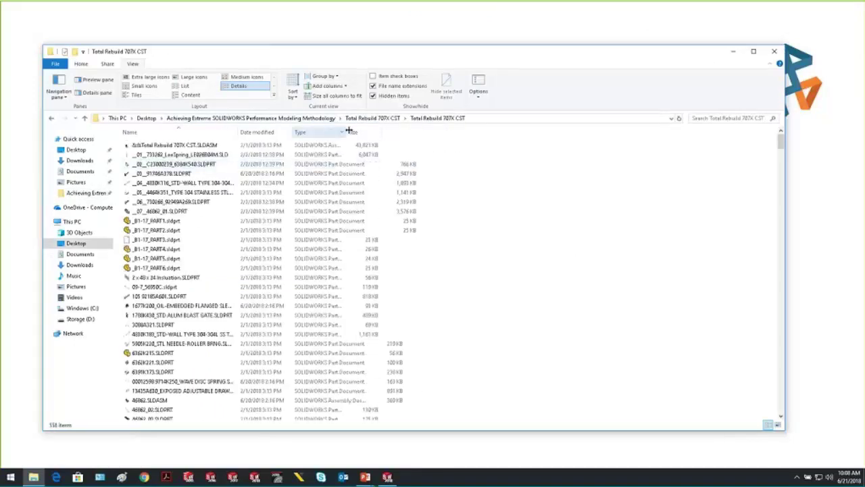
pyautogui.click(325, 132)
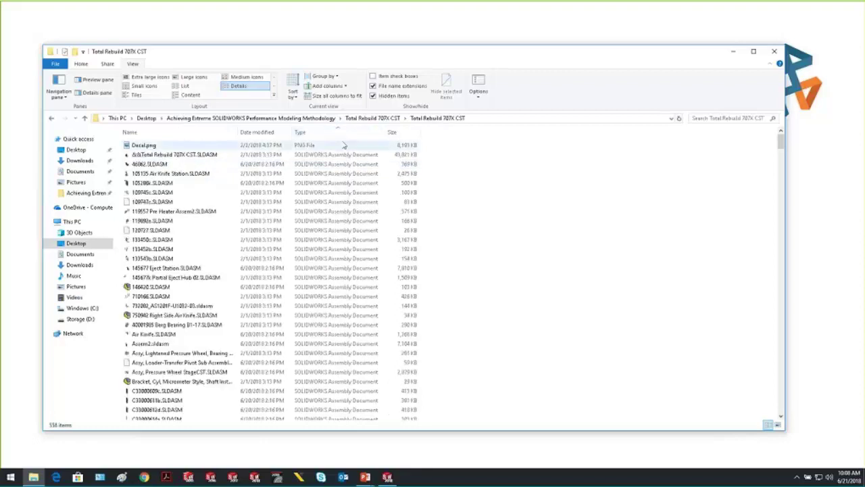
pyautogui.click(324, 132)
pyautogui.click(369, 132)
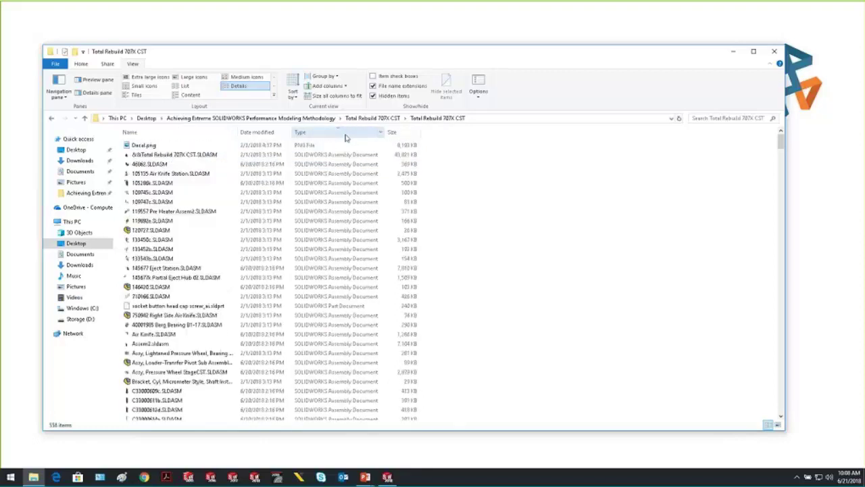
pyautogui.click(400, 134)
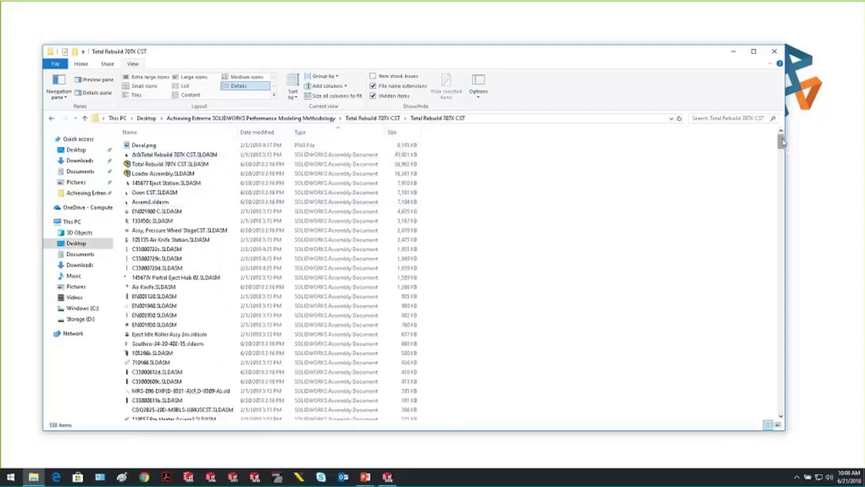
pyautogui.moveTo(782, 142); pyautogui.dragTo(782, 178)
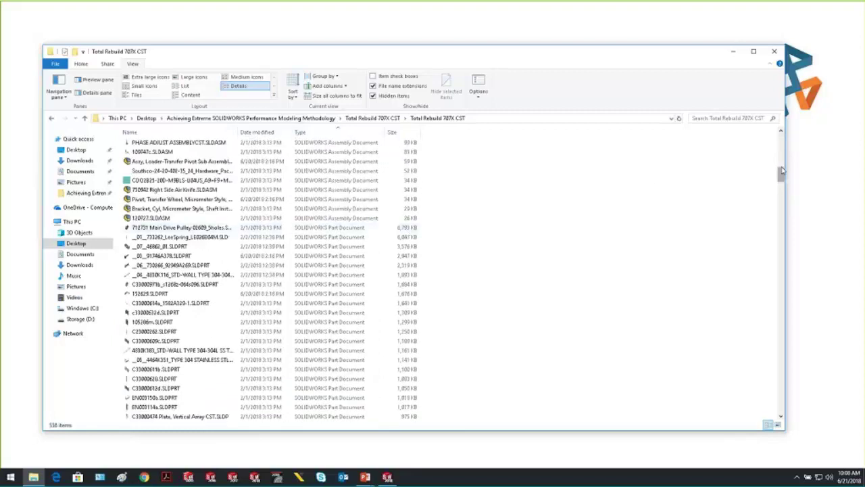
pyautogui.moveTo(781, 173); pyautogui.dragTo(781, 139)
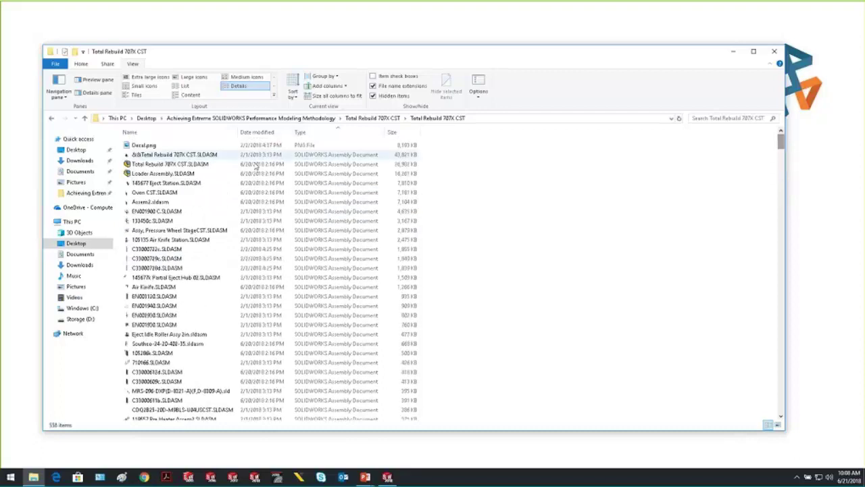
pyautogui.rightClick(176, 188)
pyautogui.press('Escape')
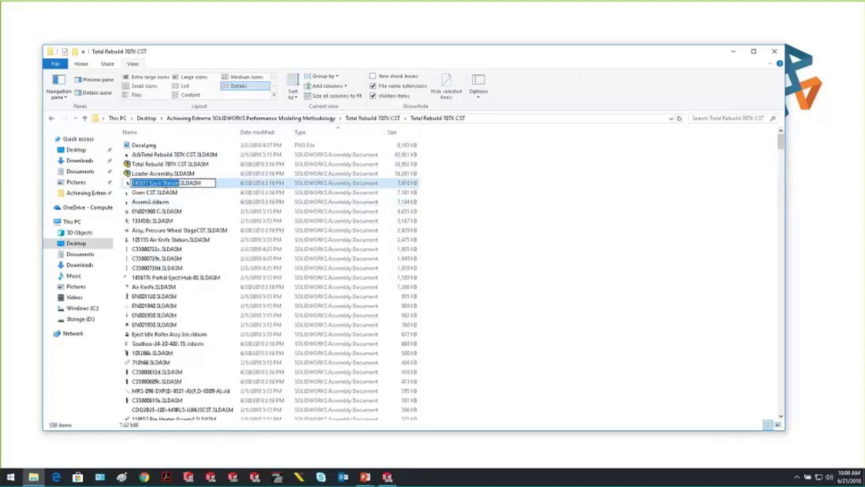
pyautogui.press('Down')
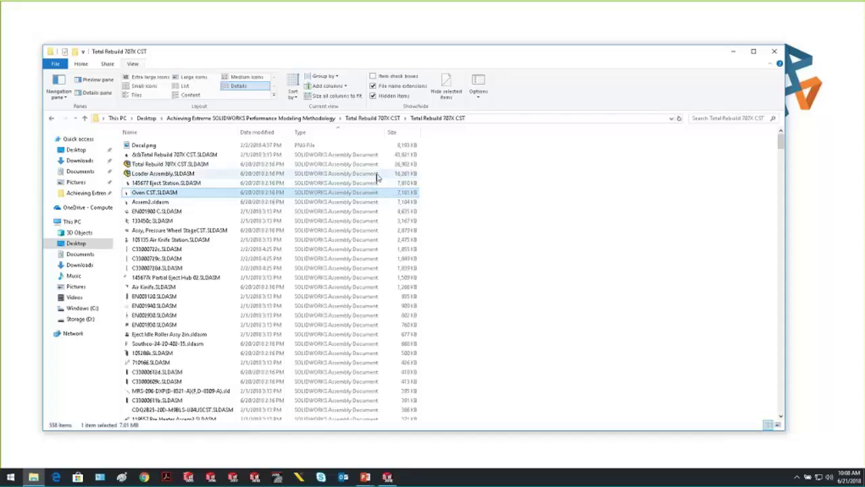
# Select all SOLIDWORKS assembly files, from the largest Total Rebuild 707X CST assembly through 120727.SLDASM, to check how many there are.
pyautogui.click(304, 155)
pyautogui.moveTo(783, 140); pyautogui.dragTo(782, 170)
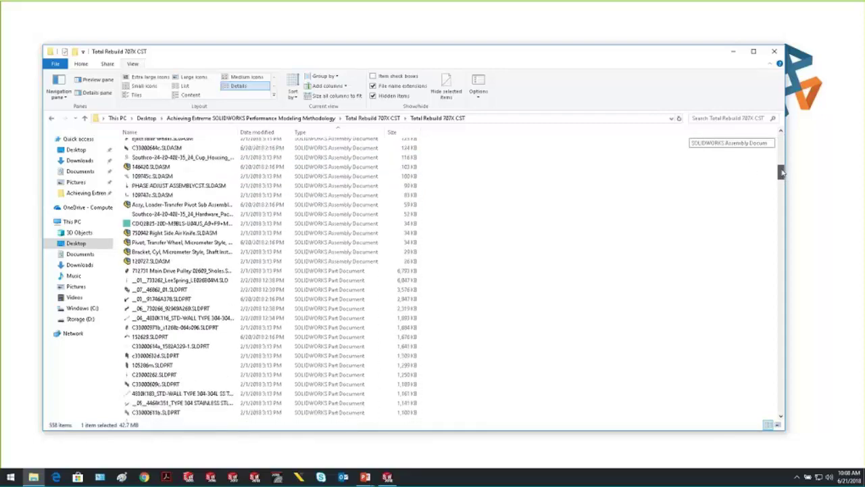
pyautogui.keyDown('shift'); pyautogui.click(341, 262); pyautogui.keyUp('shift')
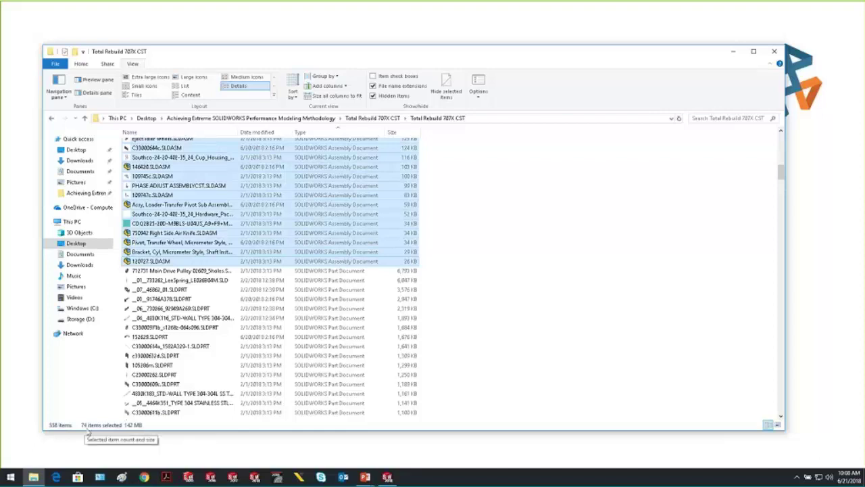
# Select all SOLIDWORKS part files, from the 712731 Main Drive Pulley part to the list's end, check their count, and clear the selection.
pyautogui.click(361, 270)
pyautogui.click(781, 280)
pyautogui.scroll(-15, 781, 281)
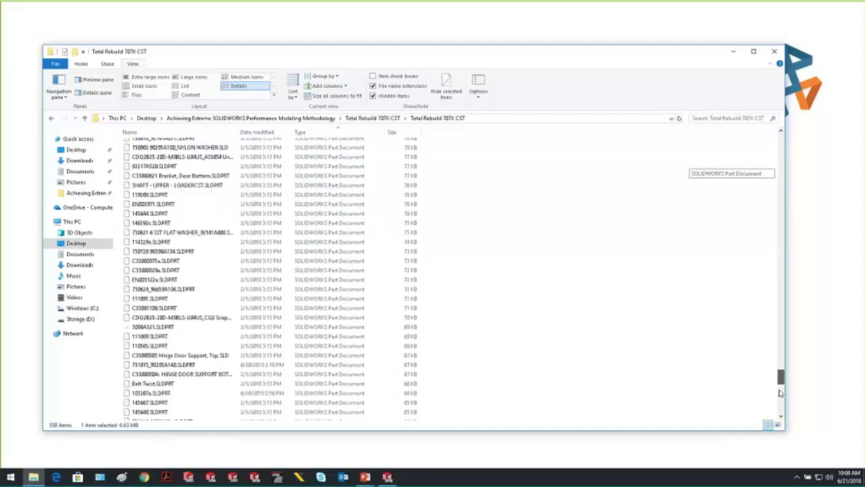
pyautogui.keyDown('shift'); pyautogui.click(378, 415); pyautogui.keyUp('shift')
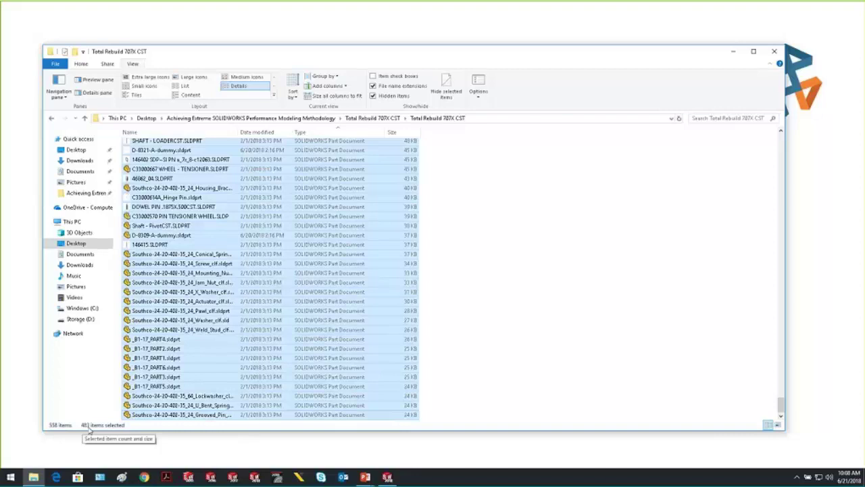
pyautogui.click(517, 226)
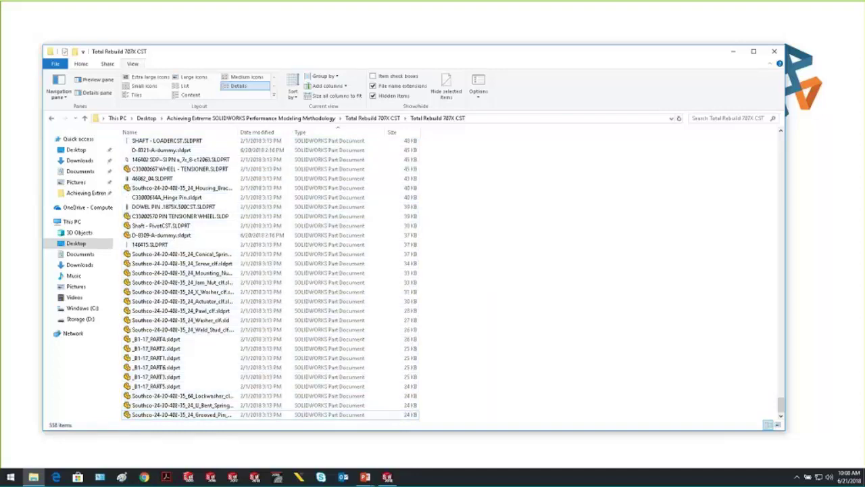
# Switch to the PowerPoint slide show and go through the saved-version slides up to the one about the Last Saved With column.
pyautogui.moveTo(366, 476)
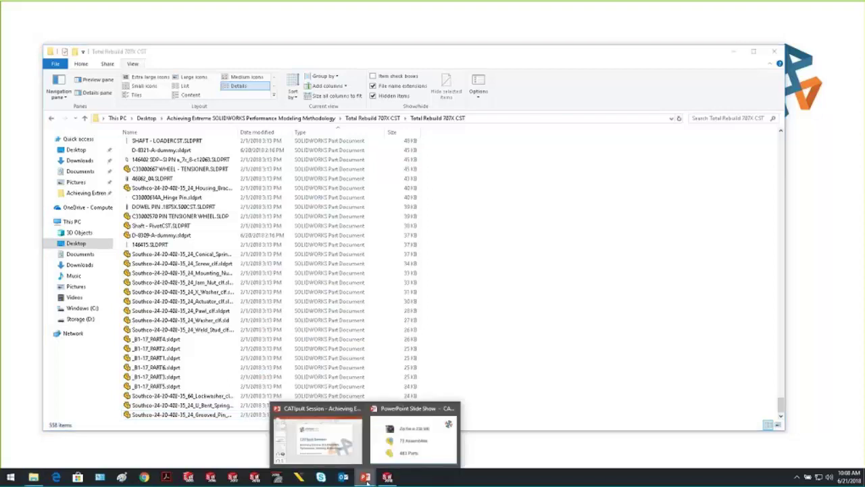
pyautogui.click(399, 446)
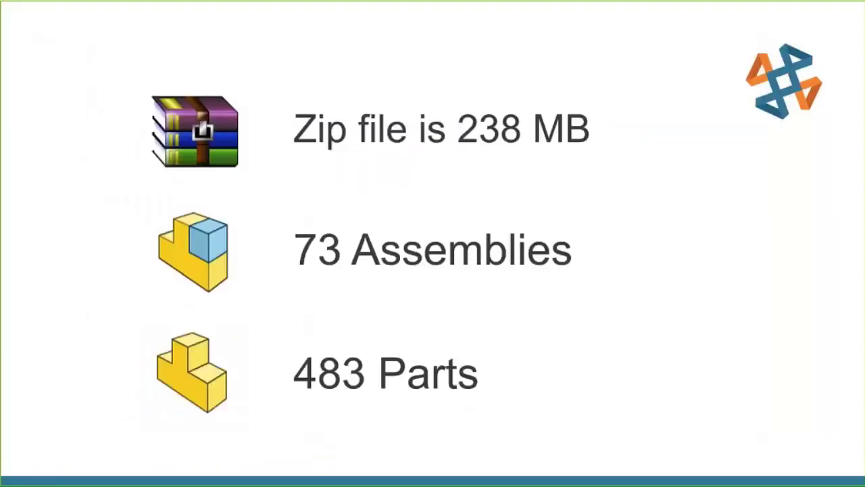
pyautogui.press('Right')
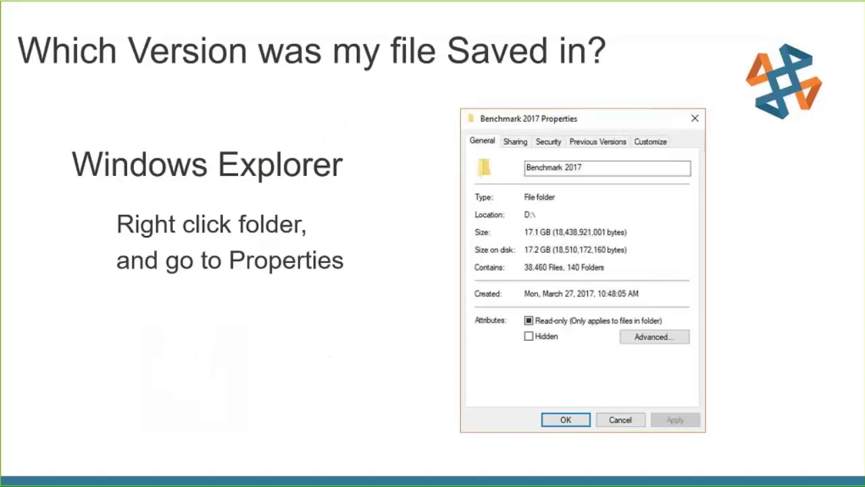
pyautogui.press('Right')
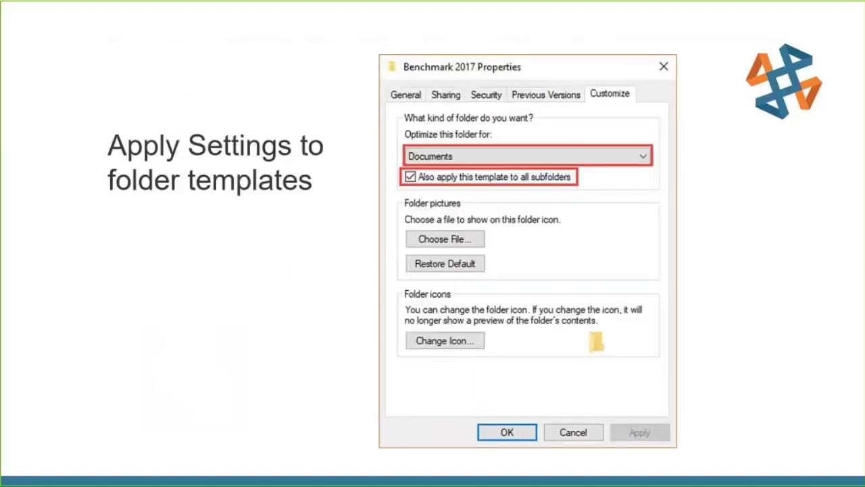
pyautogui.press('Left')
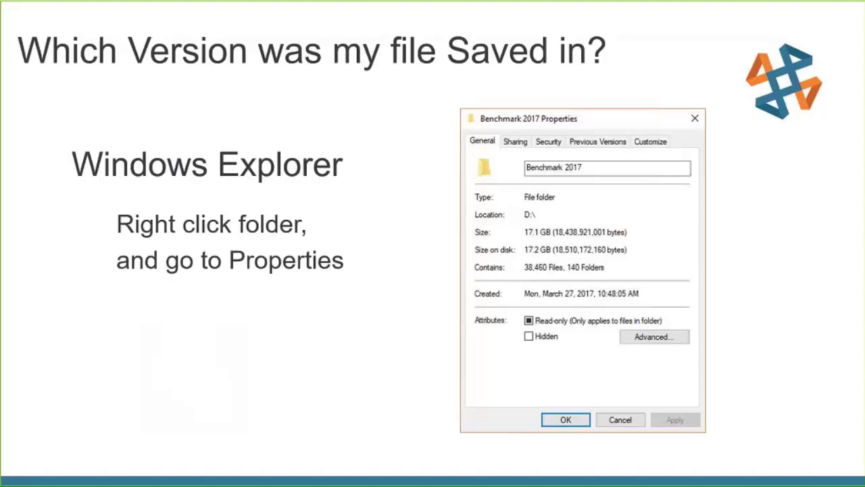
pyautogui.press('Right')
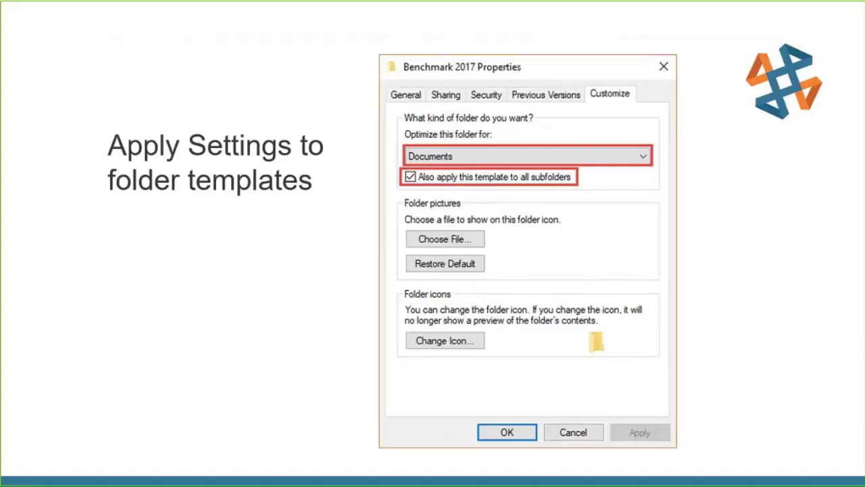
pyautogui.press('Right')
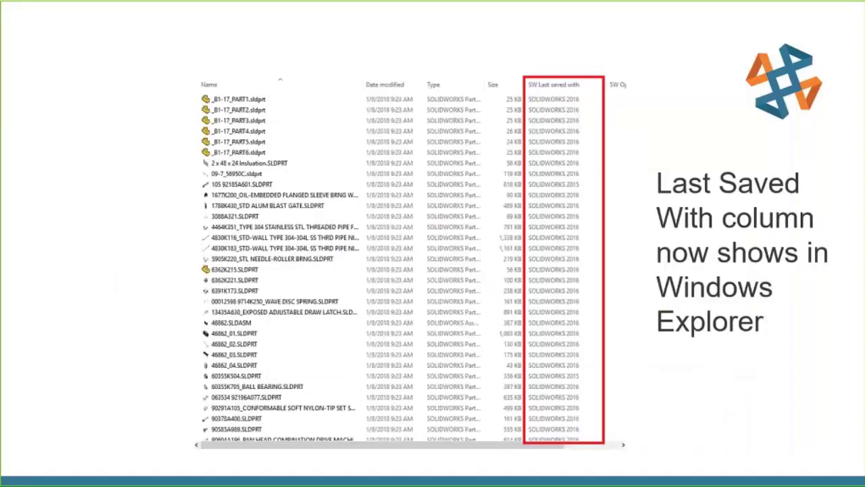
# In File Explorer, show the SW Last saved with and SW Open Time columns and sort the files by SW Last saved with.
pyautogui.hotkey('alt', 'Tab')
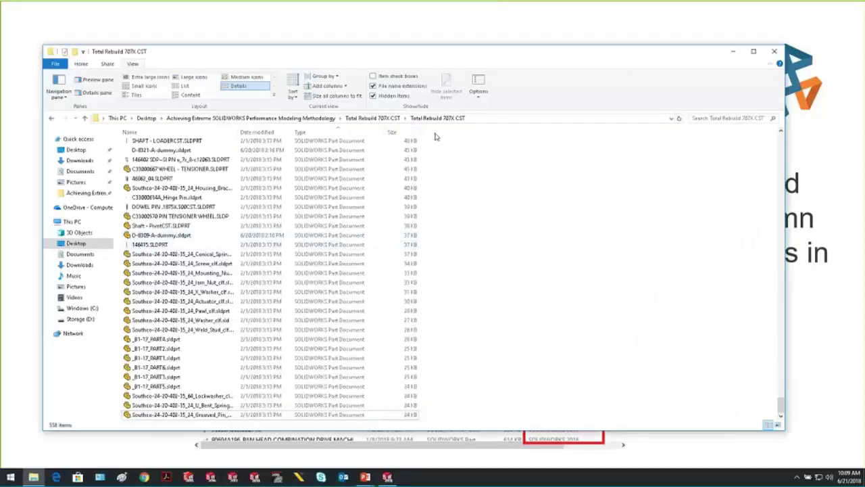
pyautogui.rightClick(436, 133)
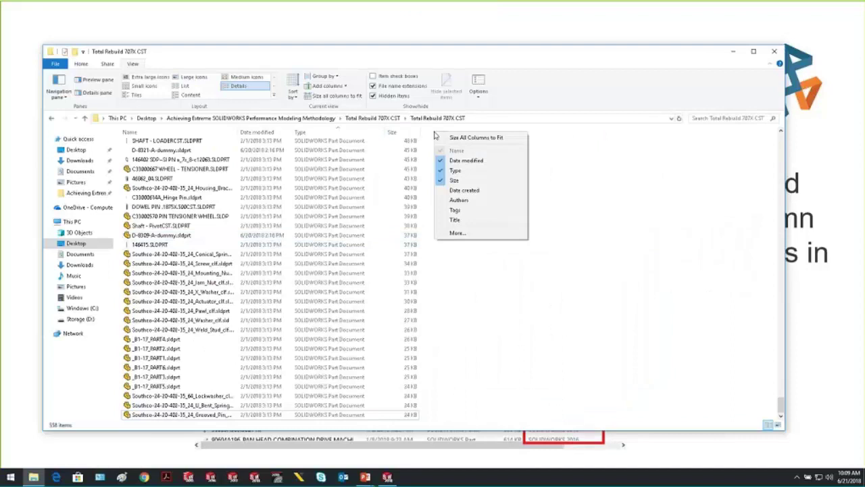
pyautogui.click(461, 233)
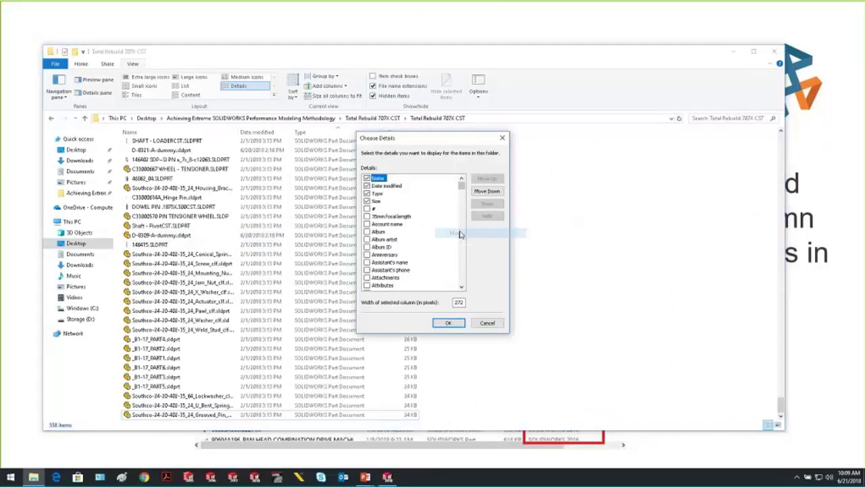
pyautogui.moveTo(461, 183); pyautogui.dragTo(462, 272)
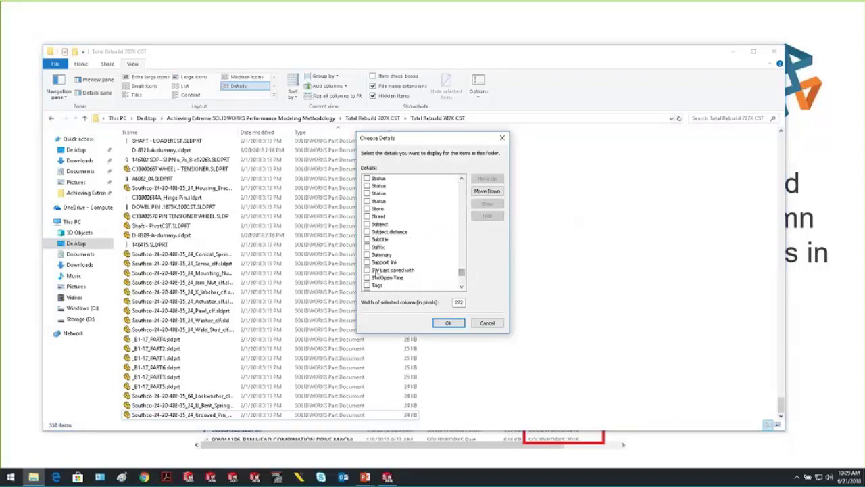
pyautogui.click(367, 278)
pyautogui.click(367, 269)
pyautogui.click(448, 323)
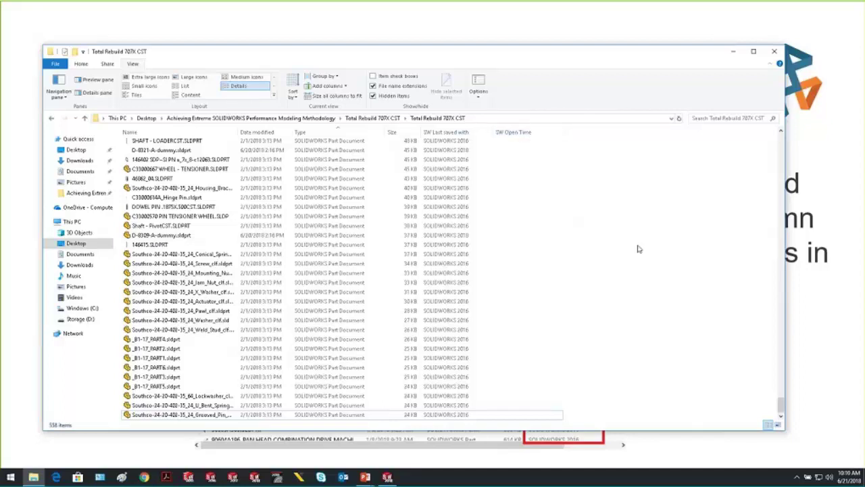
pyautogui.moveTo(780, 404); pyautogui.dragTo(775, 136)
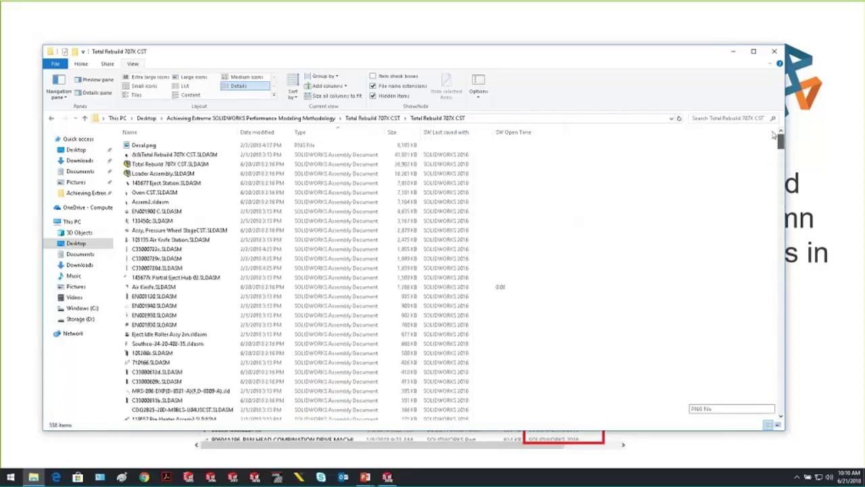
pyautogui.click(451, 132)
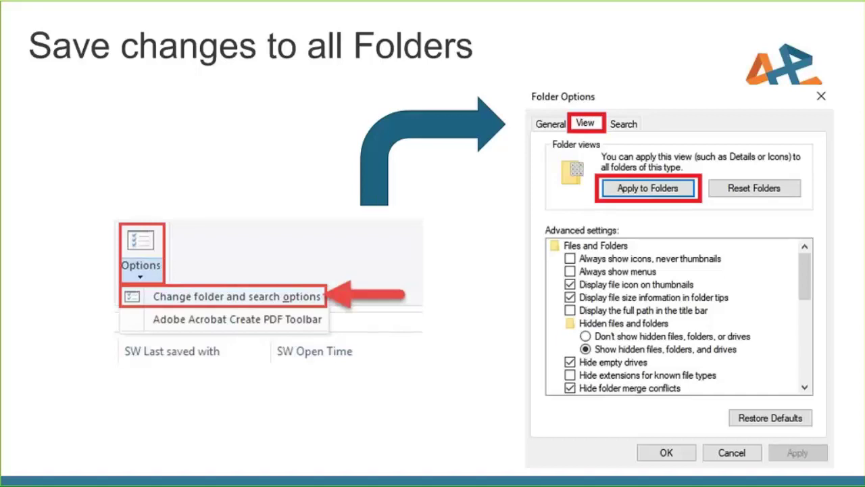
# Advance the slide show to the file preview slide and switch back to the Total Rebuild 707X CST folder in File Explorer.
pyautogui.press('Right')
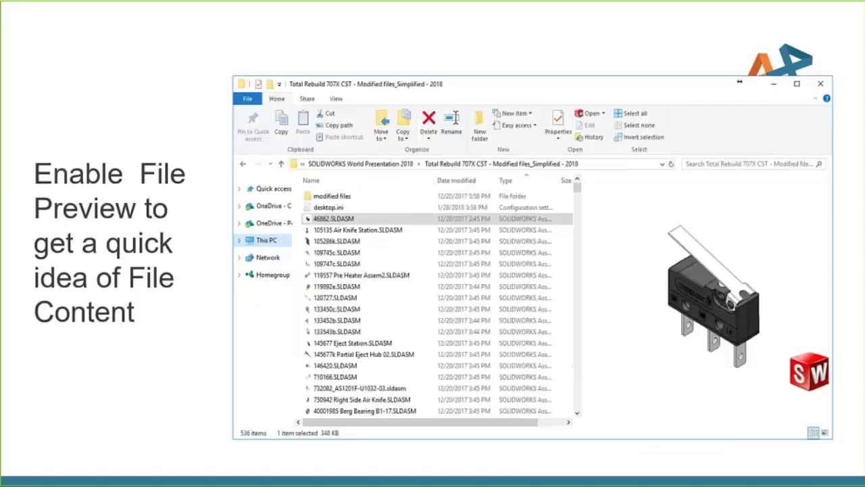
pyautogui.hotkey('alt', 'Tab')
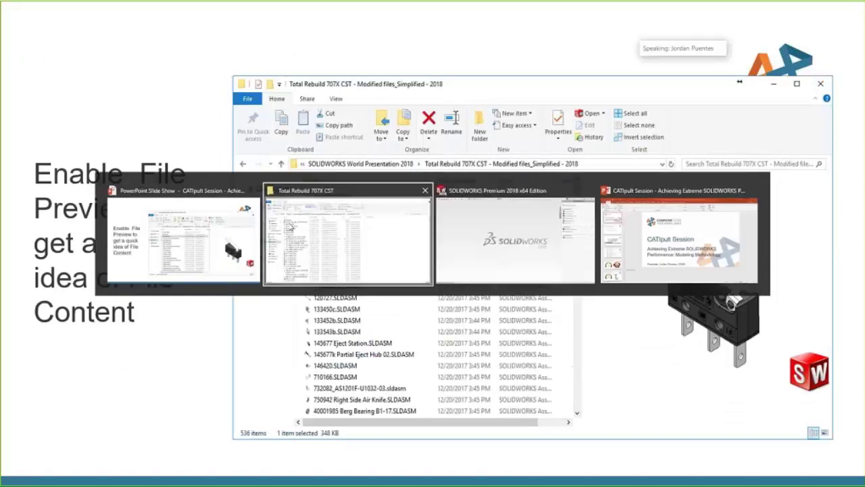
pyautogui.click(379, 249)
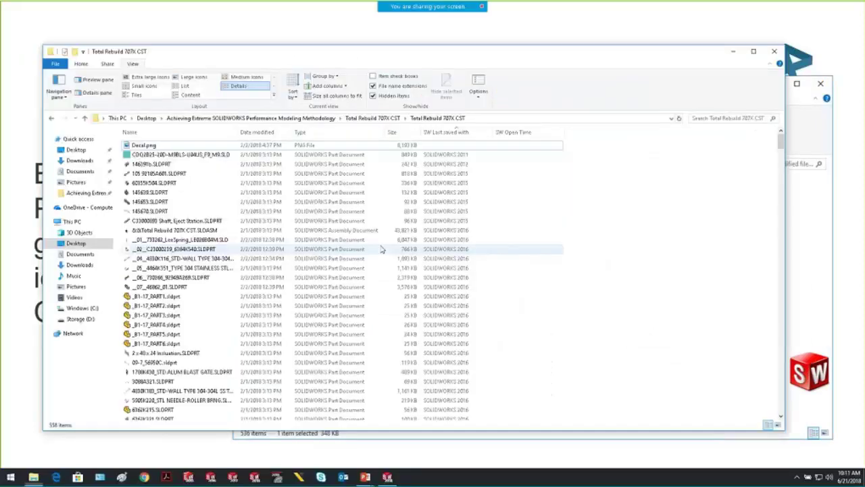
# Turn on the preview pane and preview the parts 105 92185A601.SLDPRT and 60355K504.SLDPRT.
pyautogui.click(103, 82)
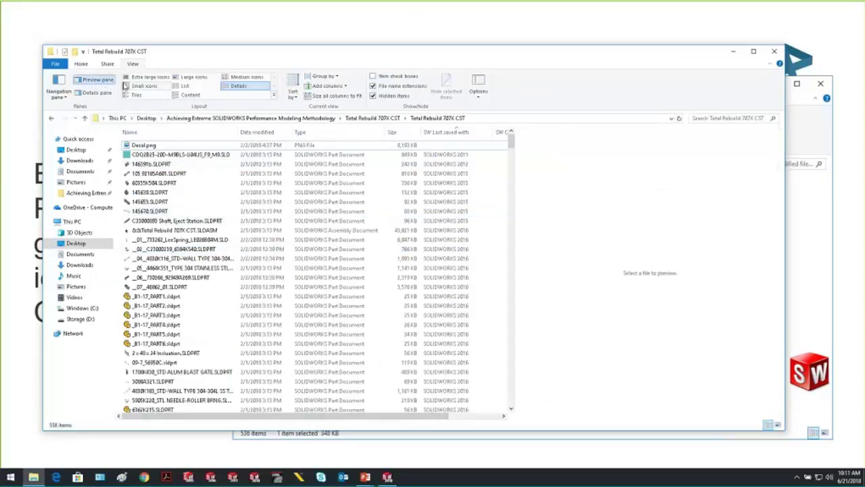
pyautogui.click(194, 175)
pyautogui.click(198, 183)
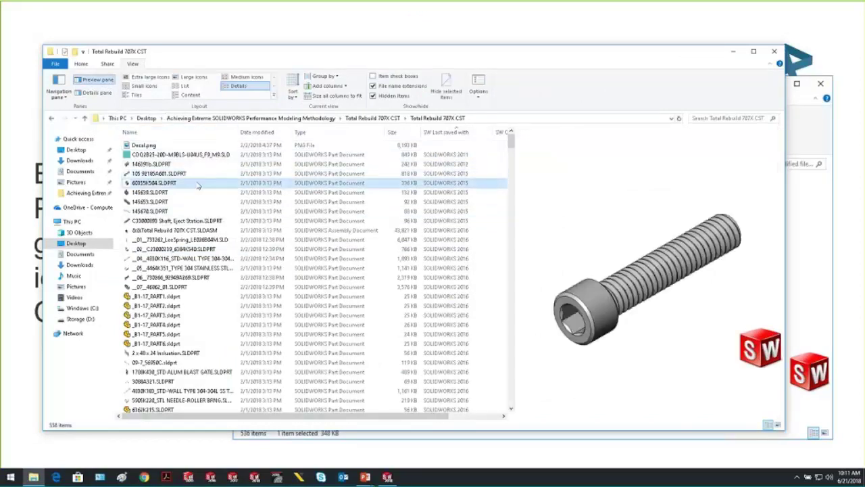
# Preview the files in turn from 145639.SLDPRT through __07__46862_01.SLDPRT.
pyautogui.press('Down')
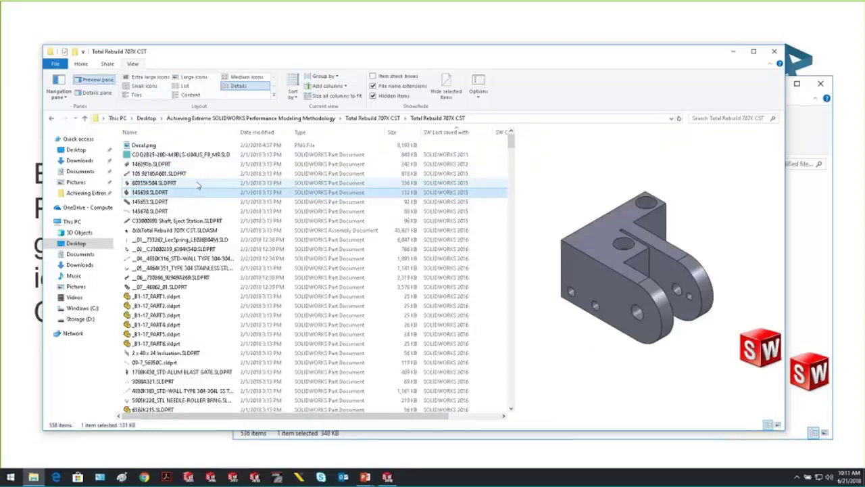
pyautogui.press('Down')
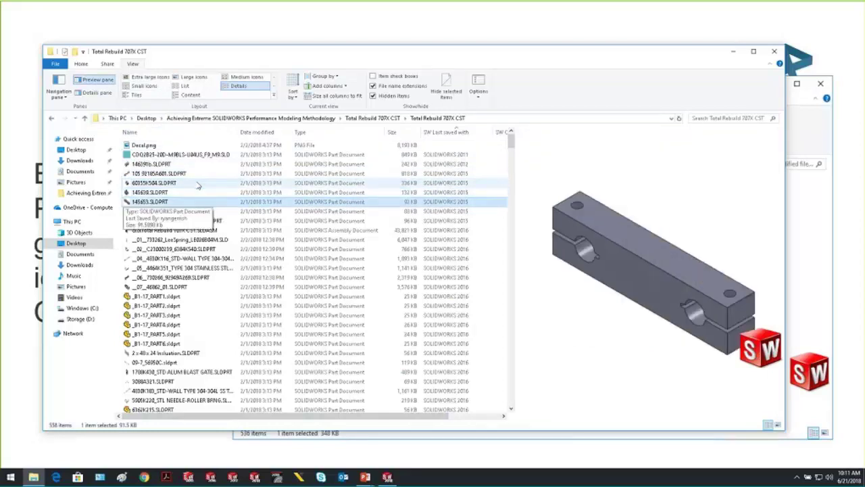
pyautogui.press('Down')
pyautogui.press('Down')
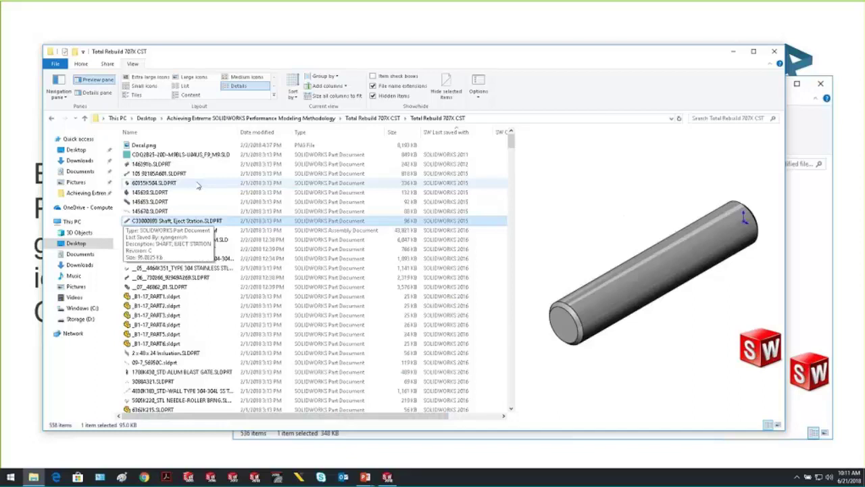
pyautogui.press('Down')
pyautogui.press('Down')
pyautogui.press('Down')
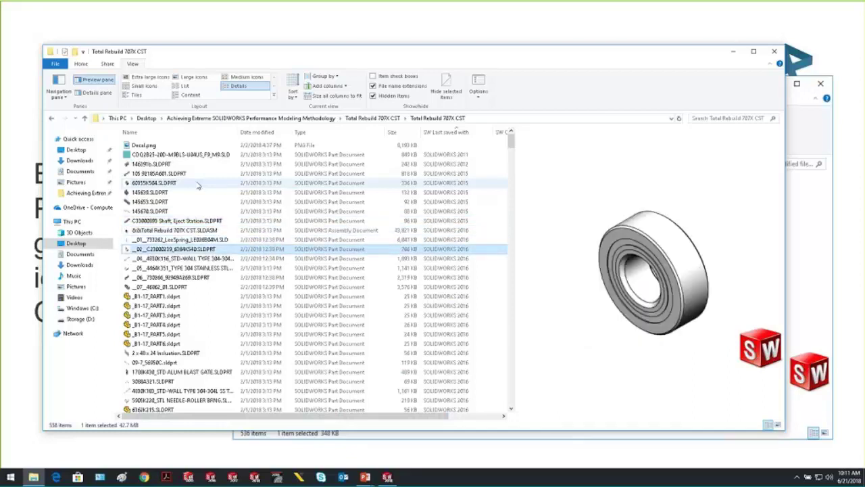
pyautogui.press('Down')
pyautogui.press('Down')
pyautogui.press('Down')
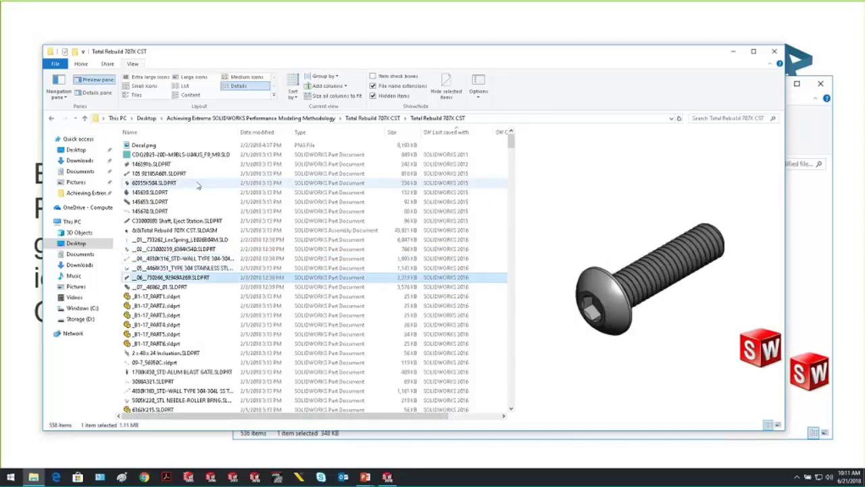
pyautogui.press('Down')
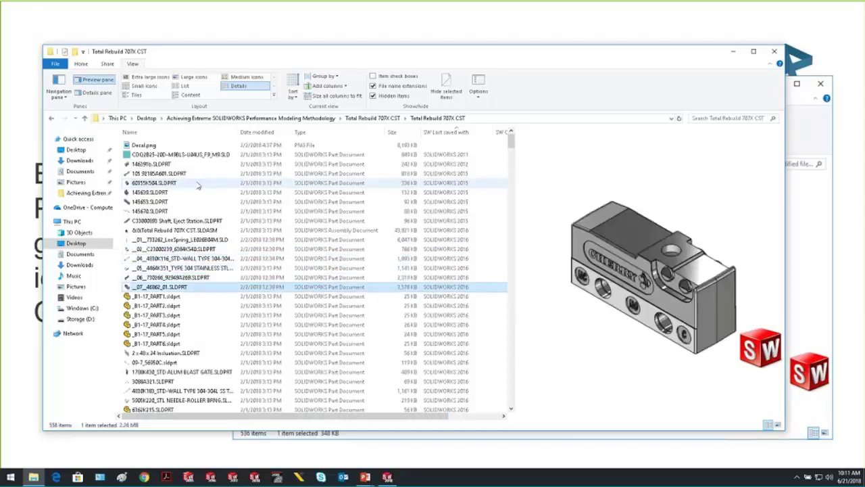
# Continue previewing the parts from _B1-17_PART1.sldprt through 09-7_56950C.sldprt.
pyautogui.press('Down')
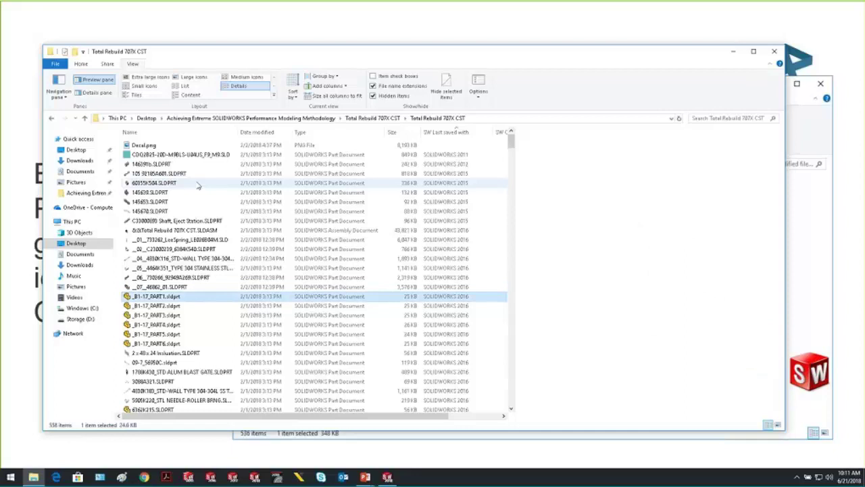
pyautogui.press('Down')
pyautogui.press('Down')
pyautogui.press('Down')
pyautogui.press('Down')
pyautogui.press('Down')
pyautogui.press('Down')
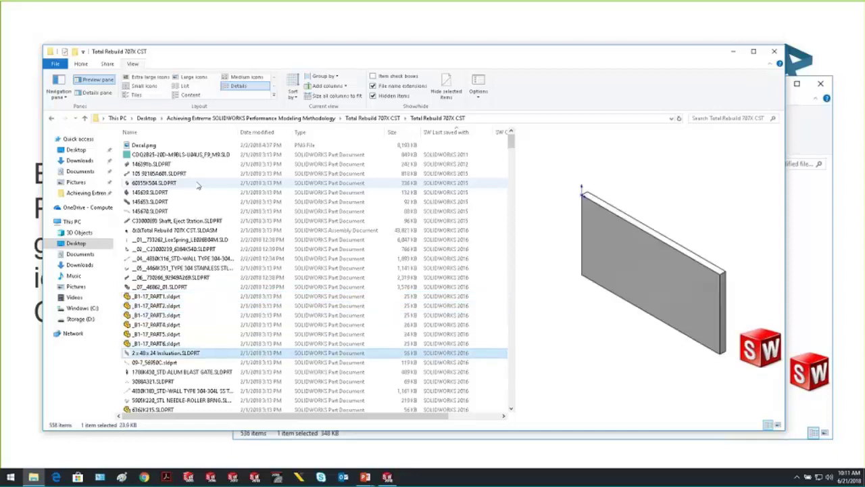
pyautogui.press('Up')
pyautogui.press('Down')
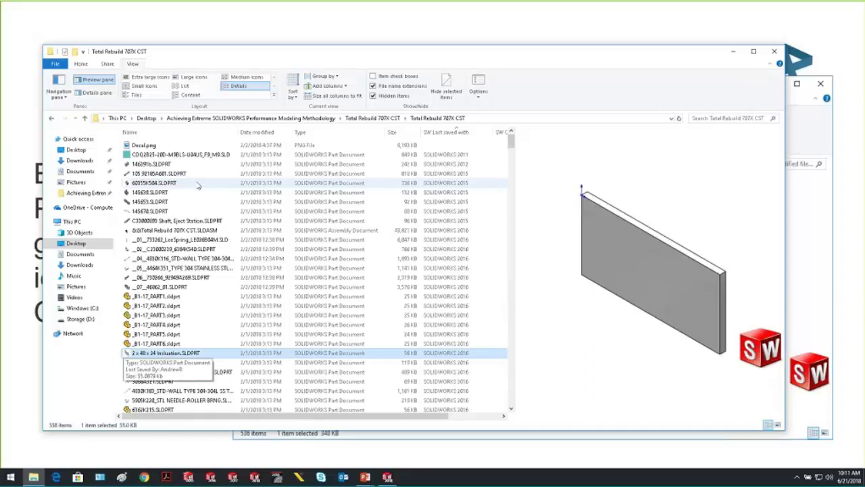
pyautogui.press('Down')
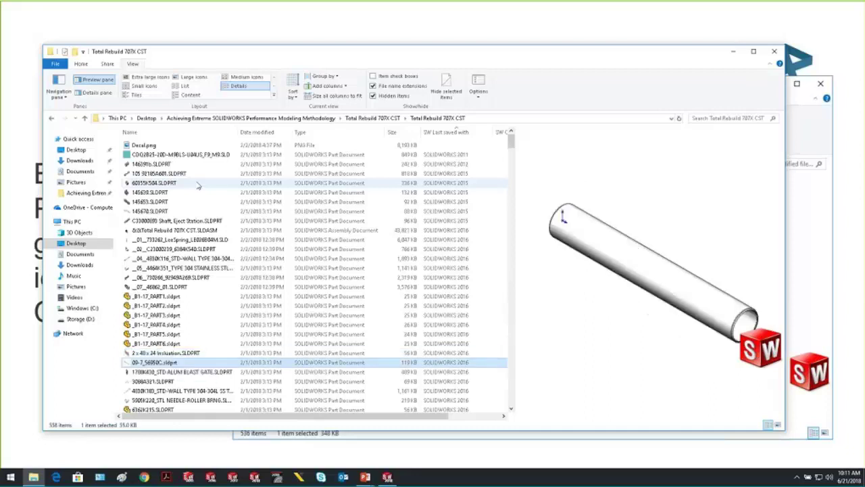
# Continue previewing the parts from the STD ALUM BLAST GATE part through 46862_03.SLDPRT.
pyautogui.press('Down')
pyautogui.press('Down')
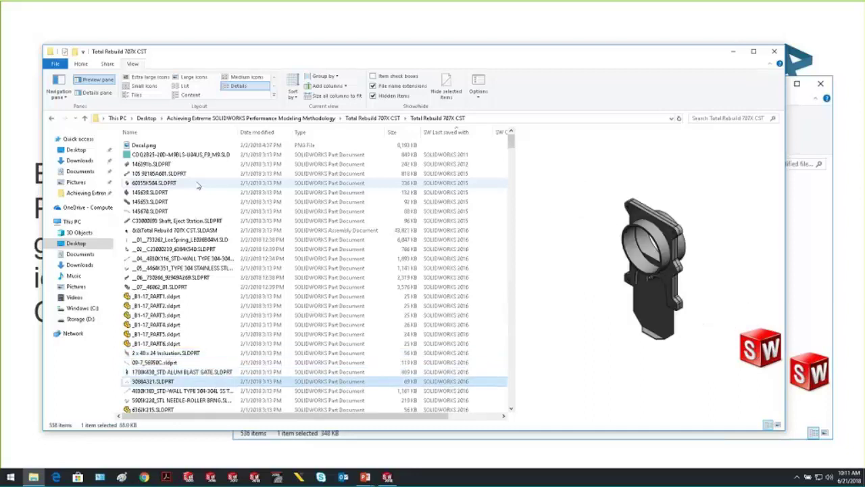
pyautogui.press('Down')
pyautogui.press('Down')
pyautogui.press('Down')
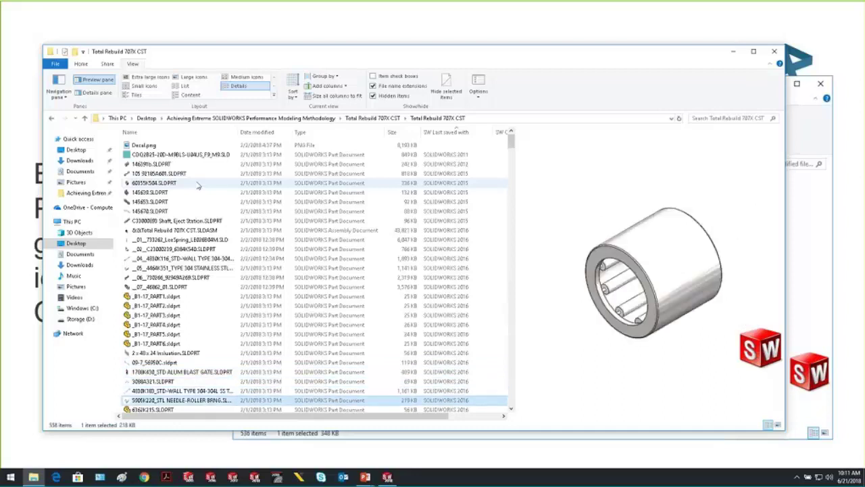
pyautogui.press('Down')
pyautogui.press('Down')
pyautogui.press('Down')
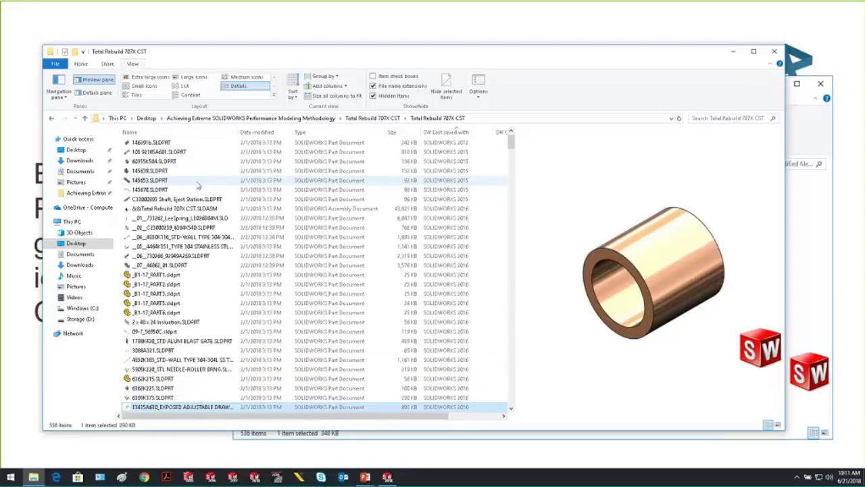
pyautogui.press('Down')
pyautogui.press('Down')
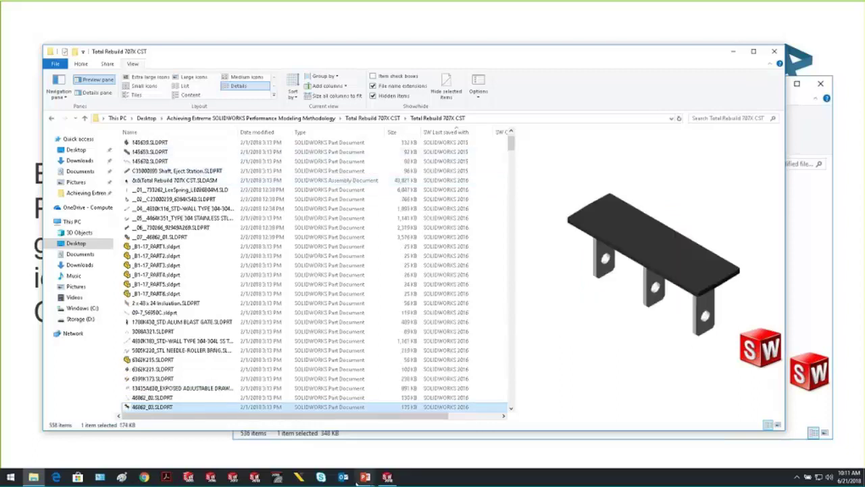
# Bring up the list of columns available for the Total Rebuild 707X CST file list.
pyautogui.moveTo(365, 477)
pyautogui.click(365, 476)
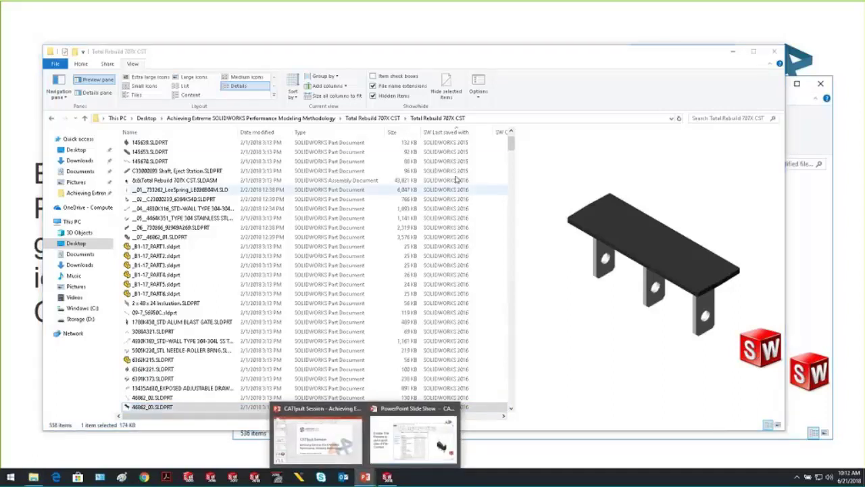
pyautogui.rightClick(484, 132)
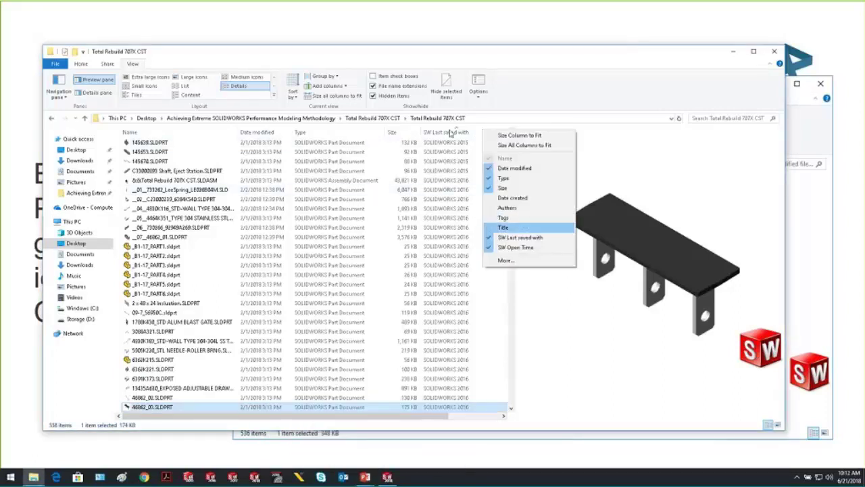
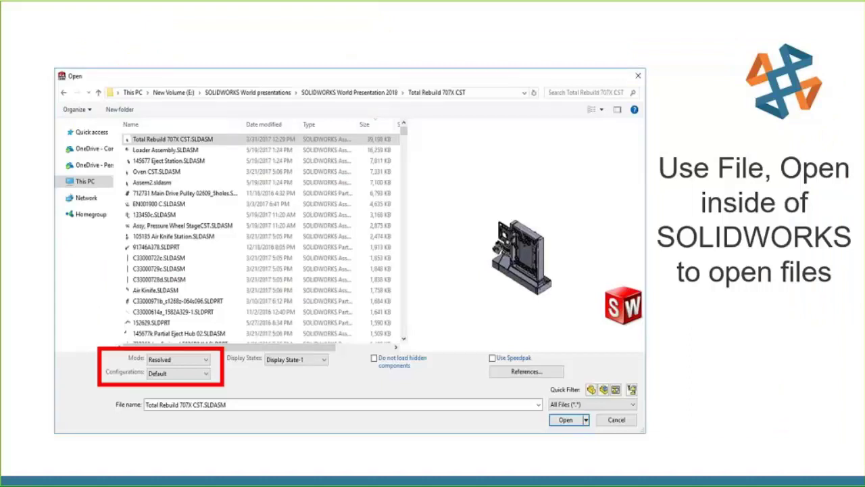
# Switch to SOLIDWORKS, bring up the Open dialog and select the &&Total Rebuild 707X CST.SLDASM assembly.
pyautogui.hotkey('alt', 'Tab')
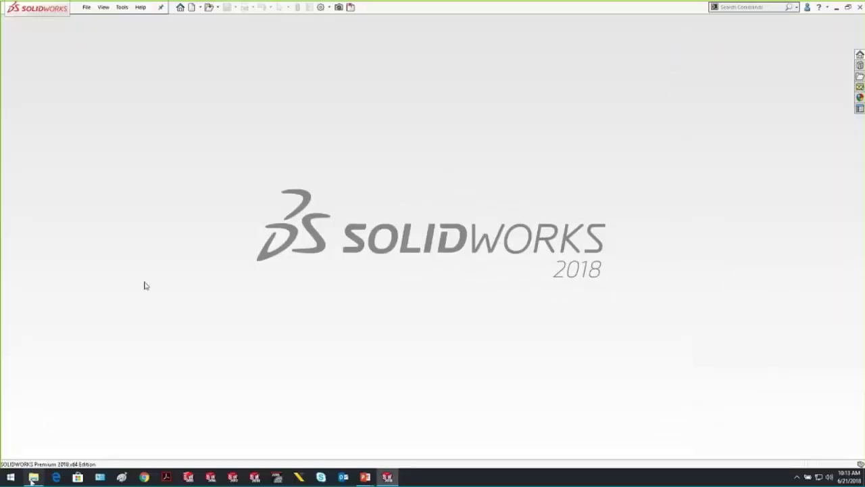
pyautogui.click(88, 8)
pyautogui.click(105, 31)
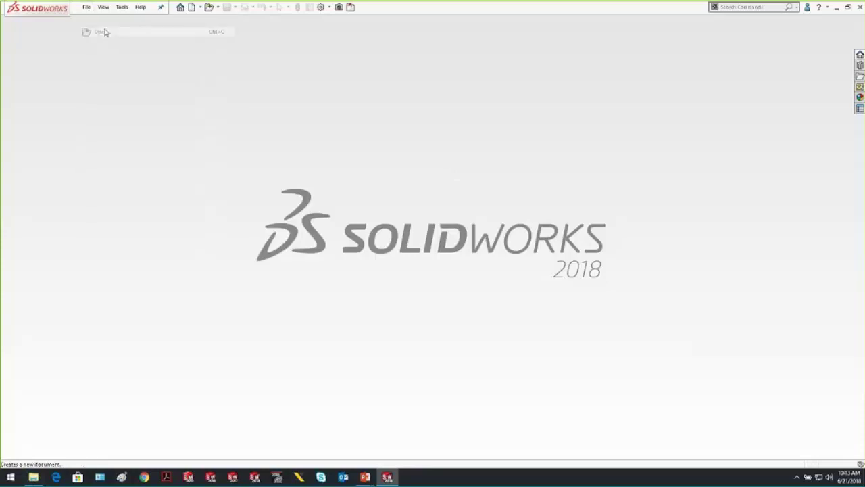
pyautogui.moveTo(216, 12); pyautogui.dragTo(347, 71)
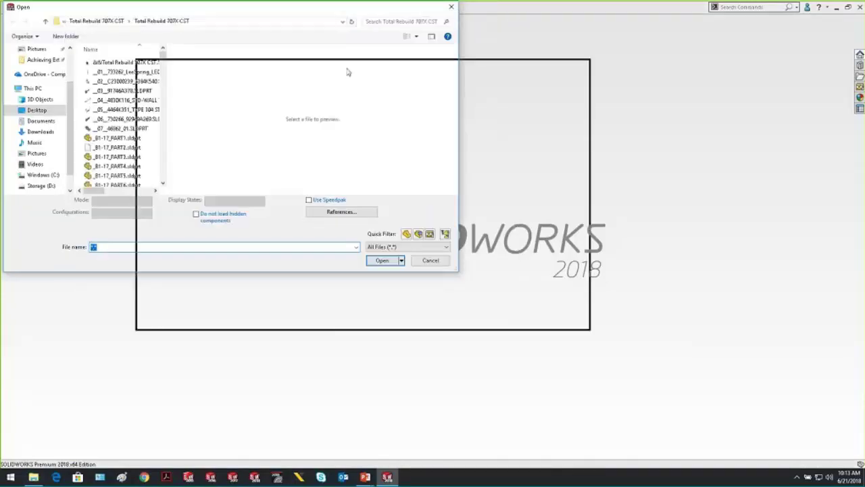
pyautogui.click(257, 120)
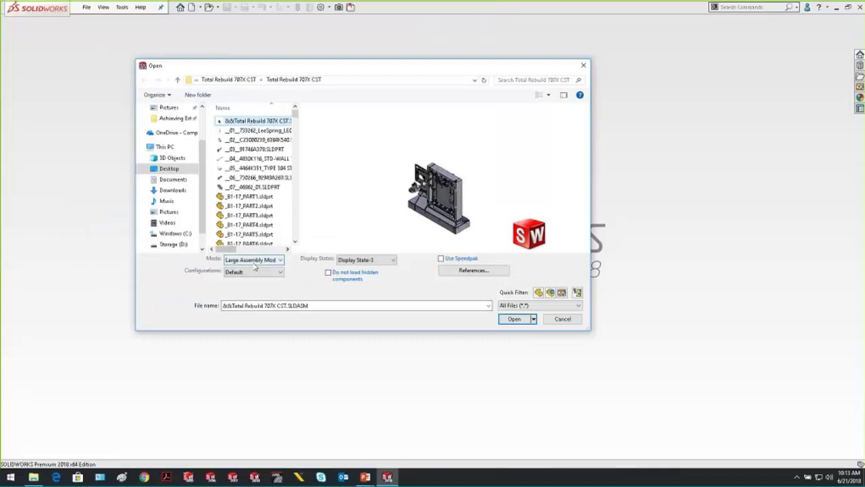
# Review the available opening modes and configurations for the selected assembly, keeping Large Assembly Mode and Default.
pyautogui.click(257, 260)
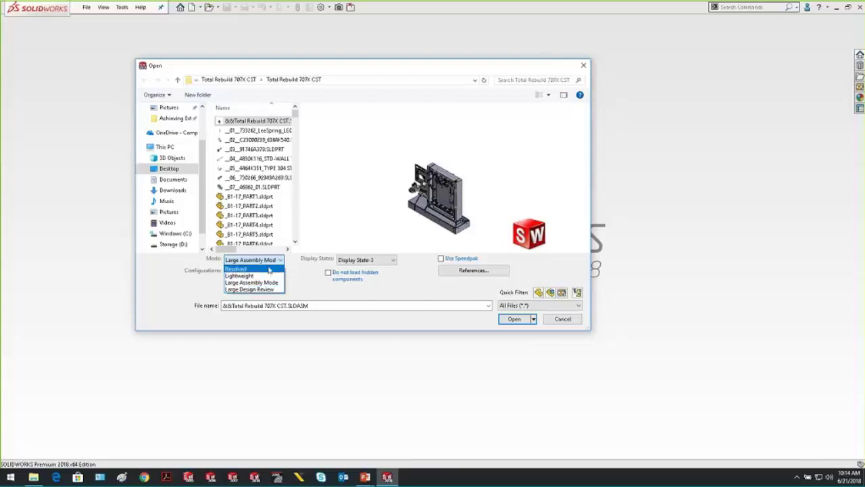
pyautogui.click(318, 273)
pyautogui.click(255, 274)
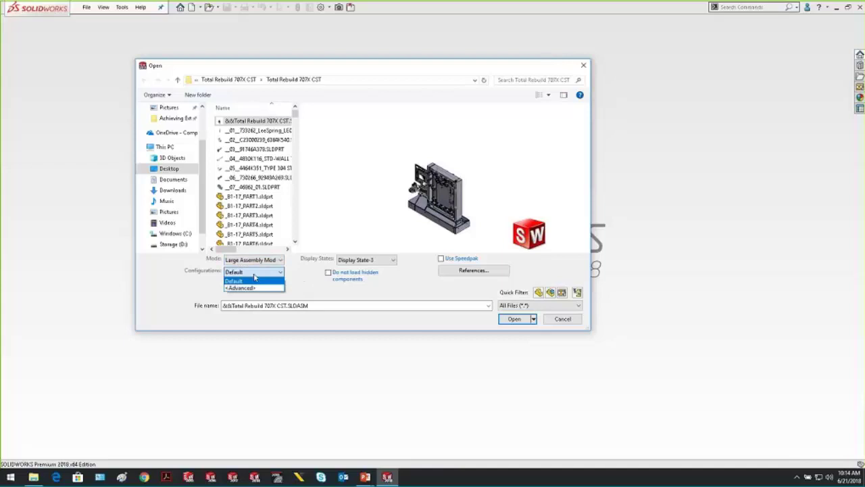
pyautogui.click(255, 278)
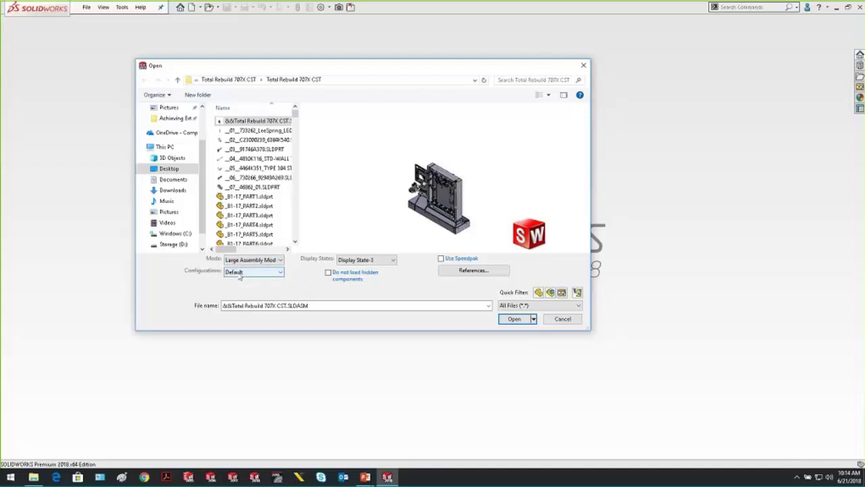
# Choose the <Advanced> configuration option and proceed with opening the assembly.
pyautogui.click(239, 275)
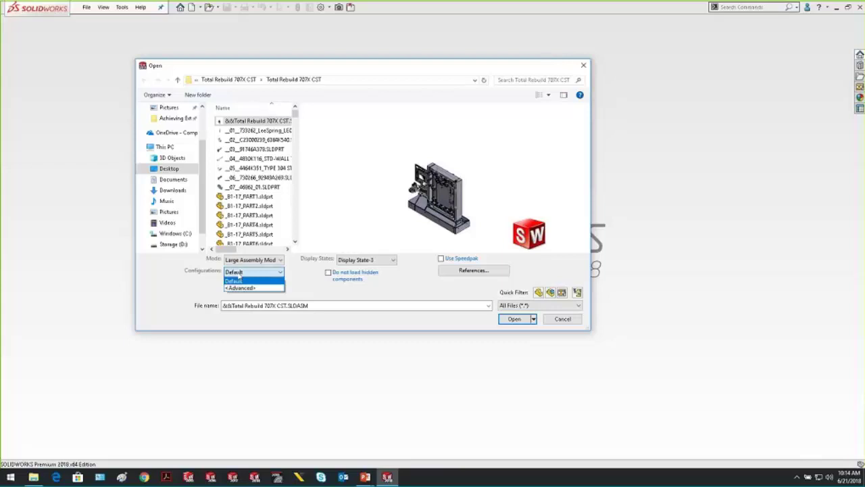
pyautogui.click(249, 289)
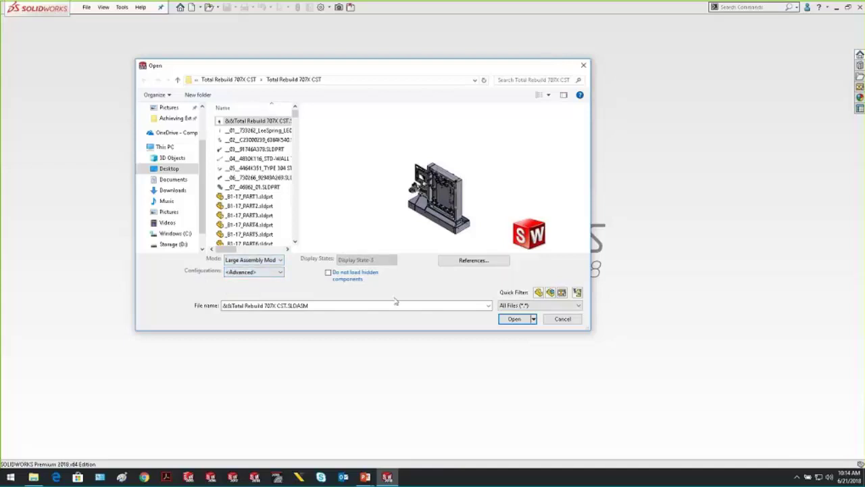
pyautogui.click(514, 319)
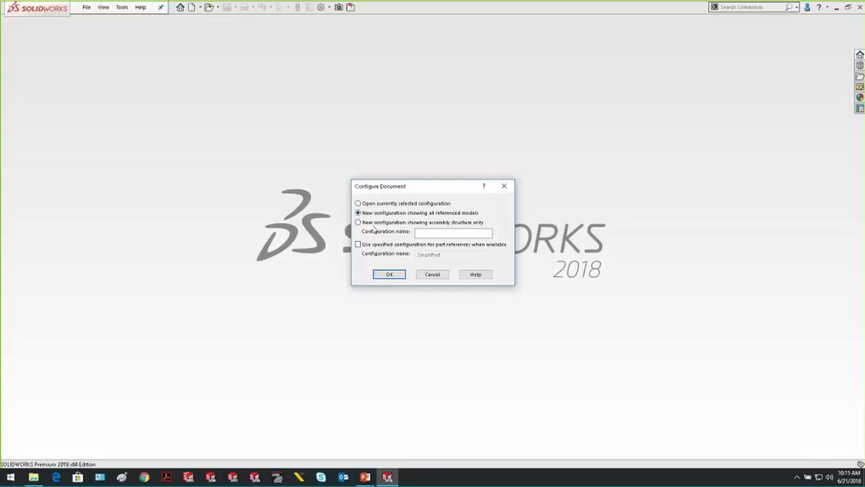
# Open the assembly in a new configuration showing assembly structure only, named OPEN FOR TESTING.
pyautogui.click(363, 223)
pyautogui.click(460, 233)
pyautogui.write('OPEN FOR TEST')
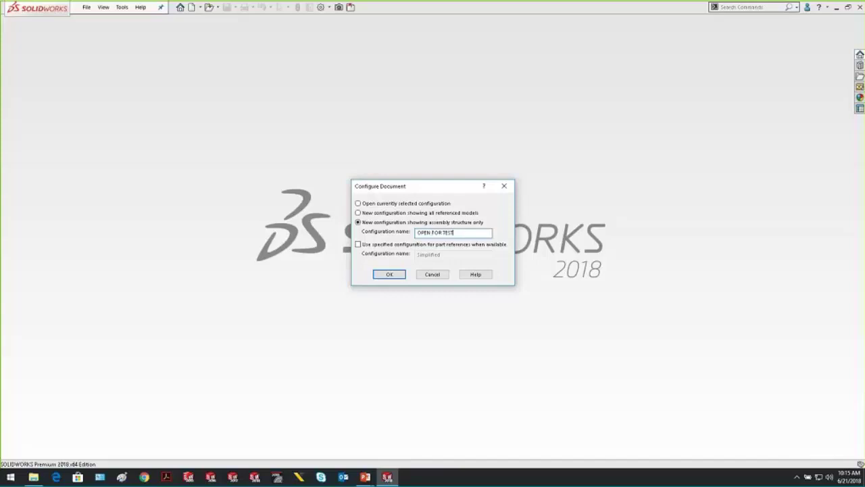
pyautogui.write('ING')
pyautogui.click(395, 275)
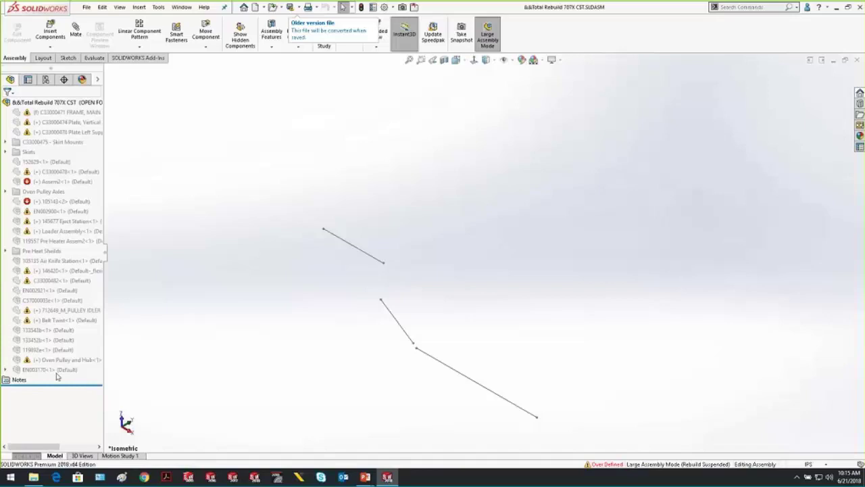
# Show the assembly's configurations in a wider tree and select the OPEN FOR TESTING configuration.
pyautogui.click(46, 80)
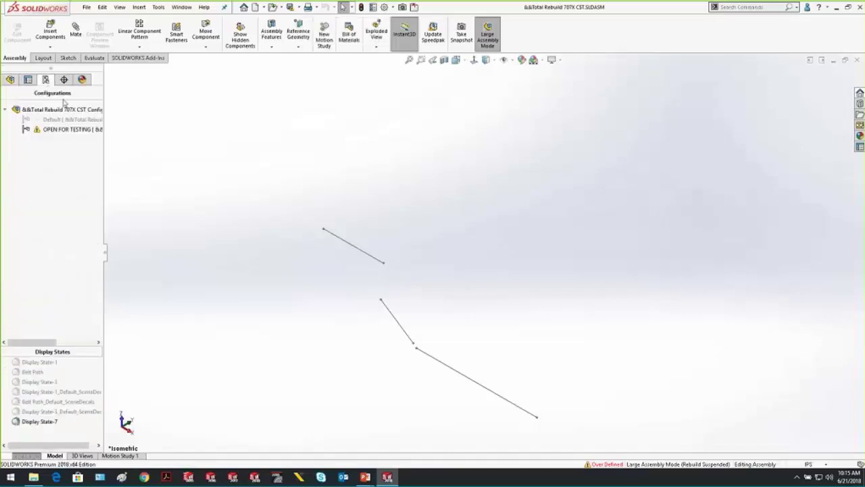
pyautogui.moveTo(109, 255); pyautogui.dragTo(153, 260)
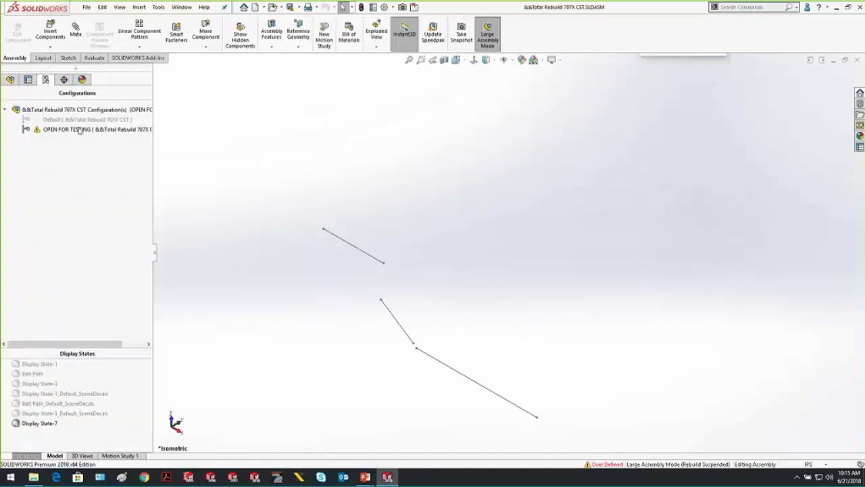
pyautogui.click(66, 131)
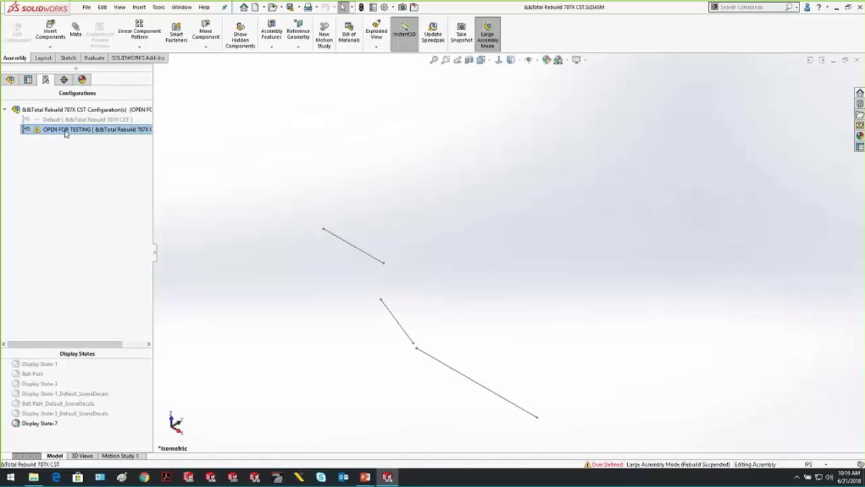
# Return to the component tree and unsuppress the C33000471 FRAME, MAIN BASE component.
pyautogui.click(9, 79)
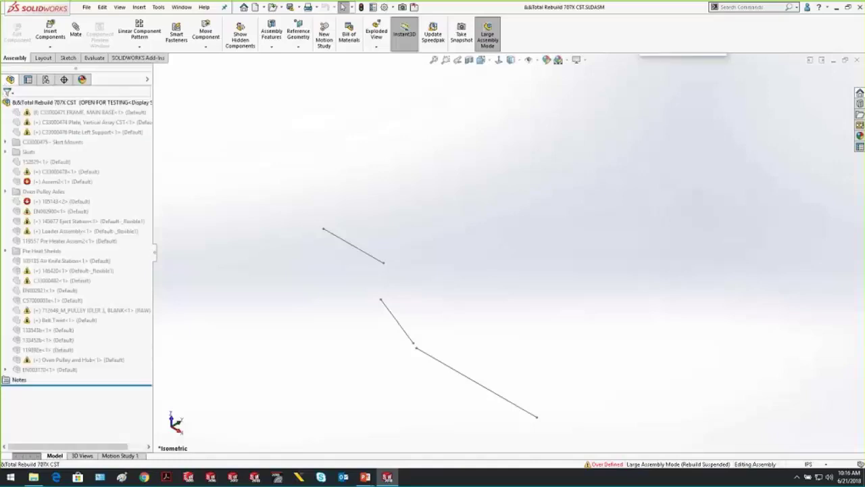
pyautogui.rightClick(68, 112)
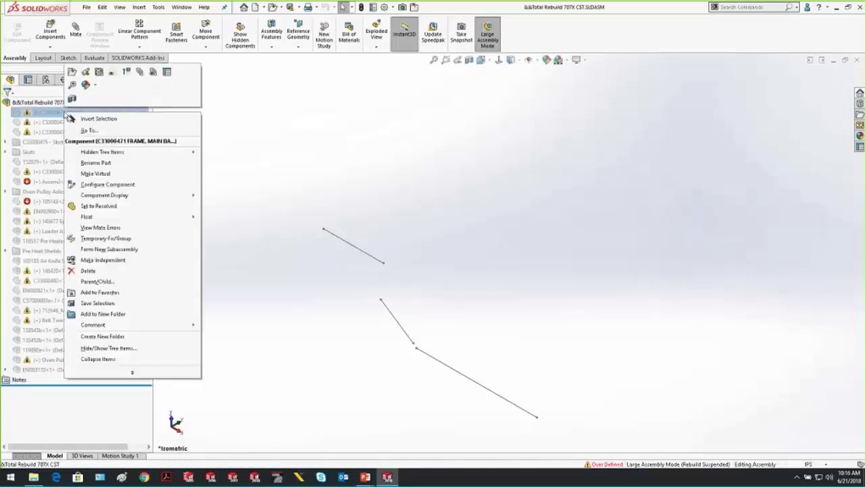
pyautogui.click(125, 72)
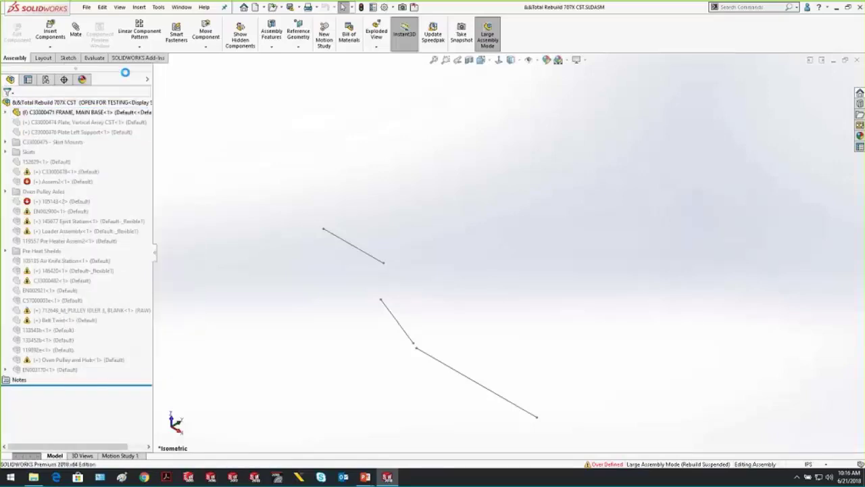
# Unsuppress the C33000474 Plate, Vertical Array CST and C33000476 Plate Left Support components.
pyautogui.scroll(-3, 518, 241)
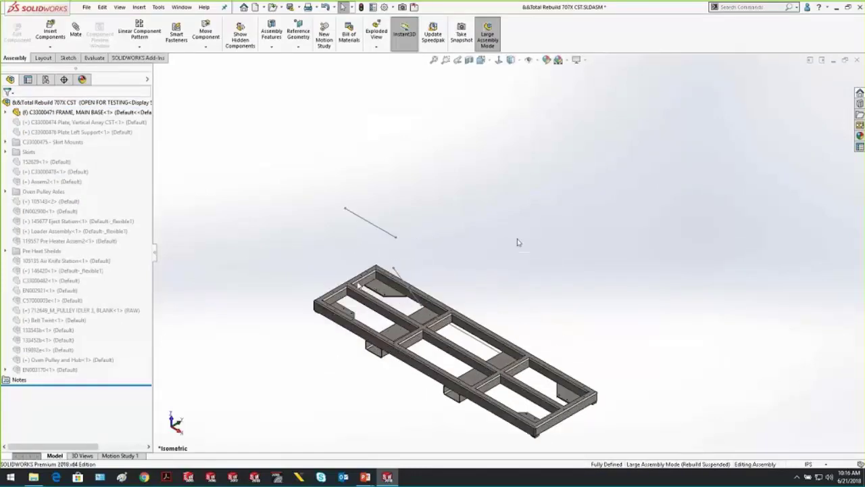
pyautogui.rightClick(54, 123)
pyautogui.click(113, 82)
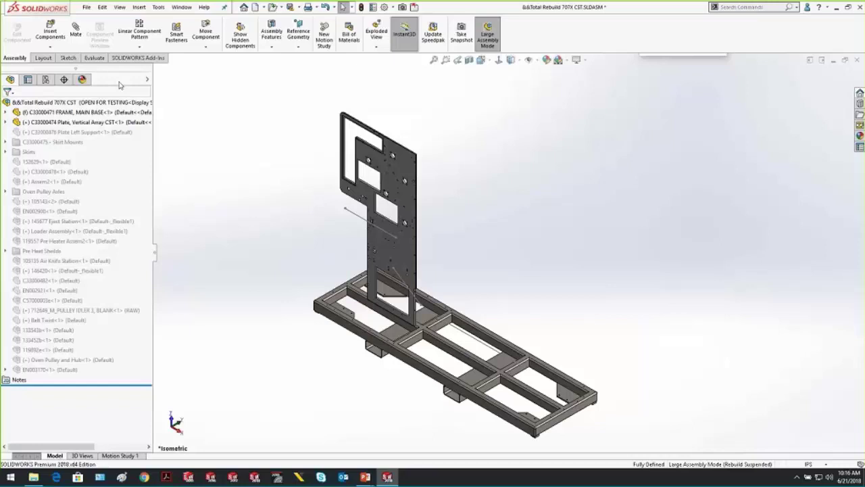
pyautogui.rightClick(106, 133)
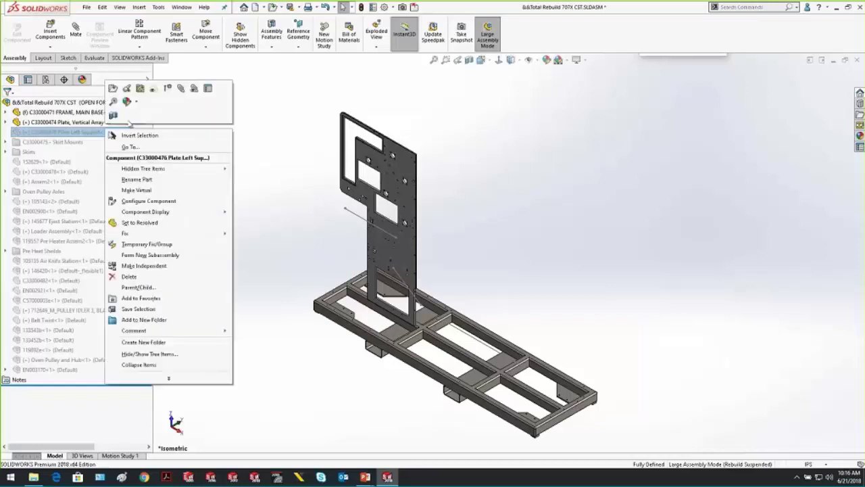
pyautogui.click(169, 91)
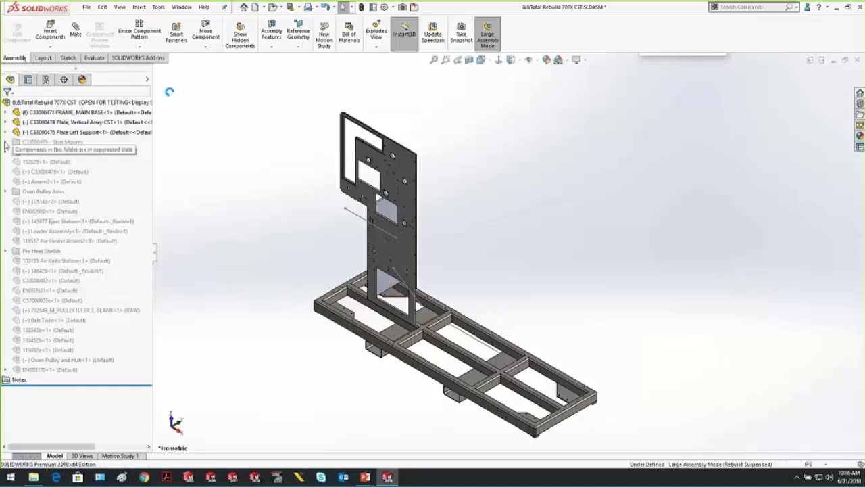
# Unsuppress the components in the C33000475 - Skirt Mounts folder and everything from the Skirts folder through Assem2.
pyautogui.doubleClick(51, 143)
pyautogui.rightClick(63, 144)
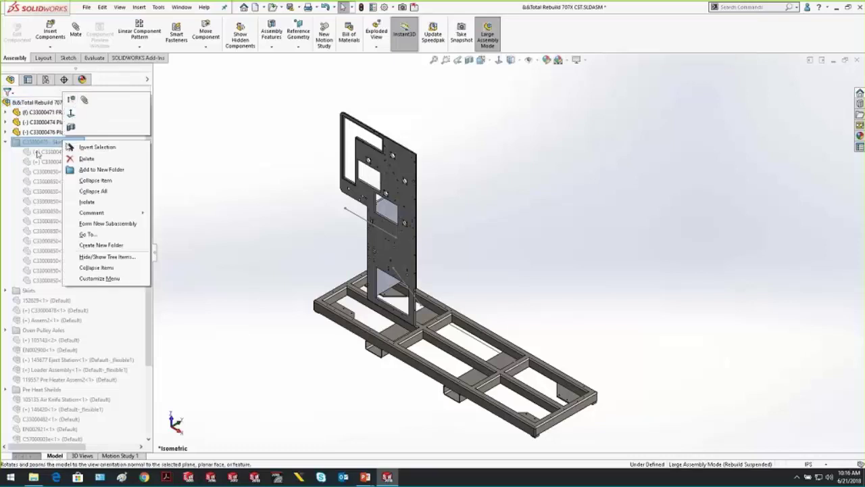
pyautogui.click(71, 100)
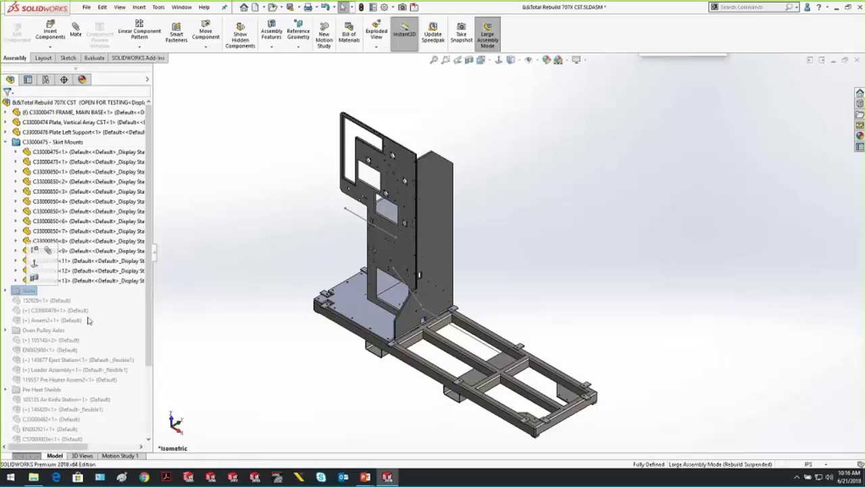
pyautogui.keyDown('shift'); pyautogui.click(39, 321); pyautogui.keyUp('shift')
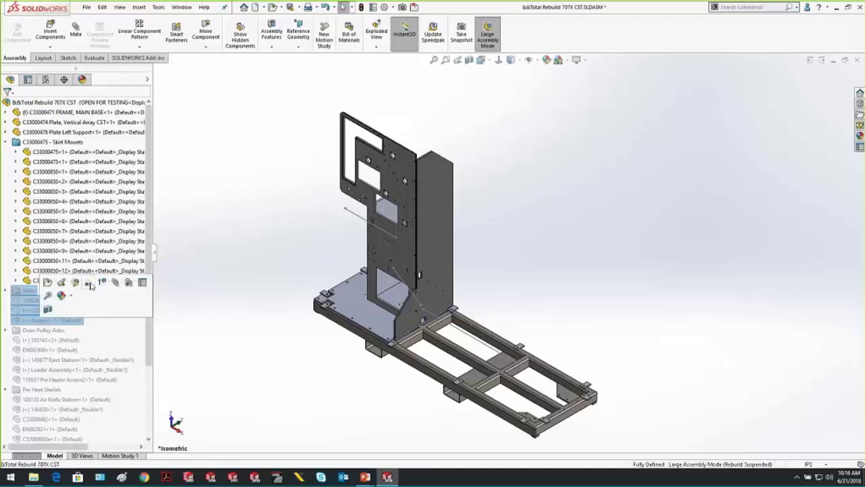
pyautogui.click(142, 281)
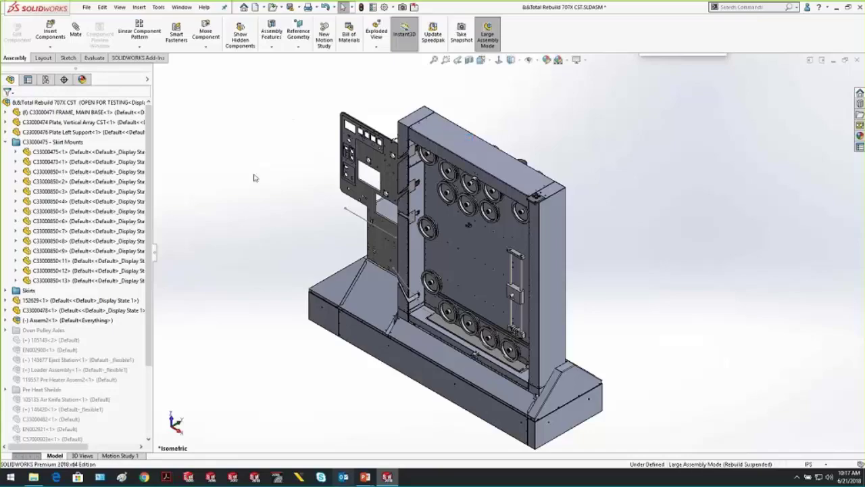
# Switch to the PowerPoint presentation.
pyautogui.moveTo(365, 477)
pyautogui.click(416, 432)
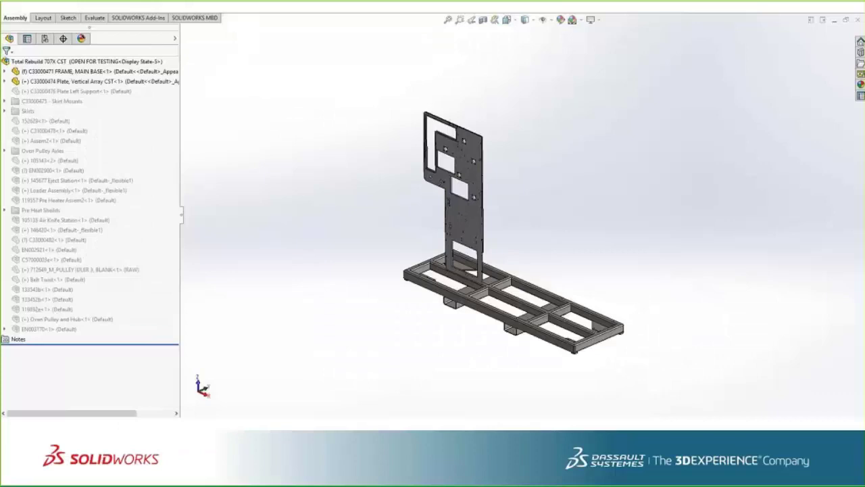
pyautogui.click(52, 100)
pyautogui.click(27, 250)
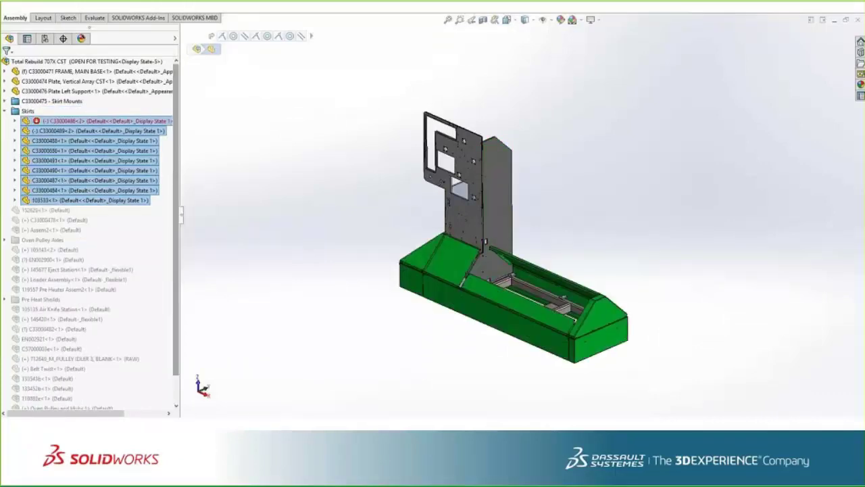
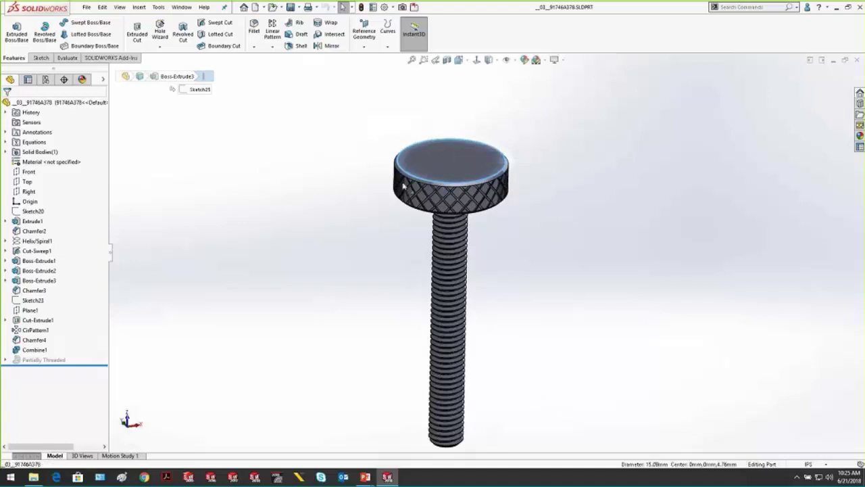
# Clear the face selection and examine the Image Quality settings in the screw part's document properties.
pyautogui.click(571, 198)
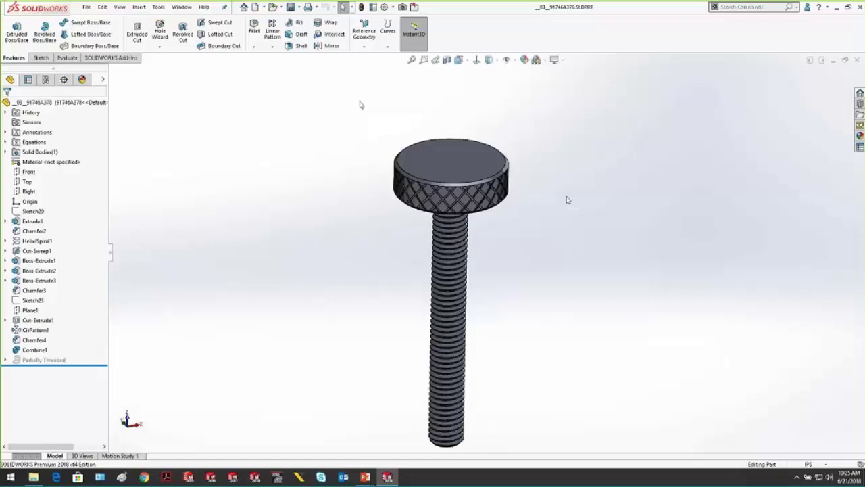
pyautogui.click(159, 6)
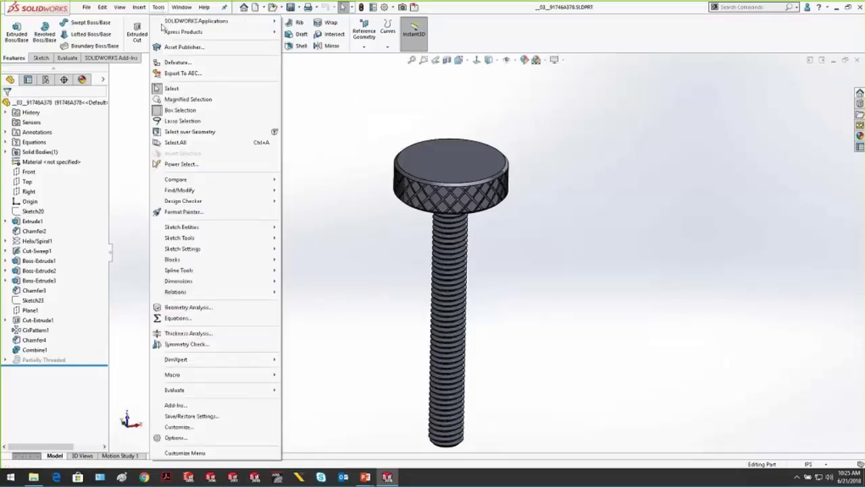
pyautogui.click(203, 438)
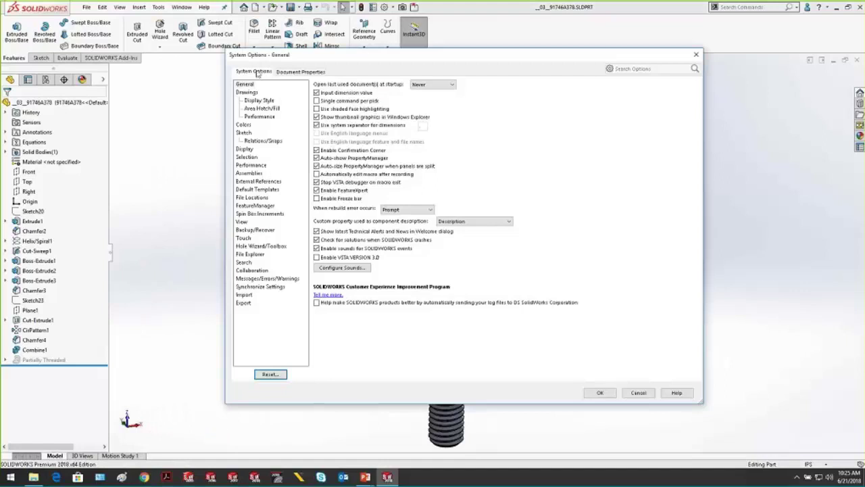
pyautogui.click(297, 71)
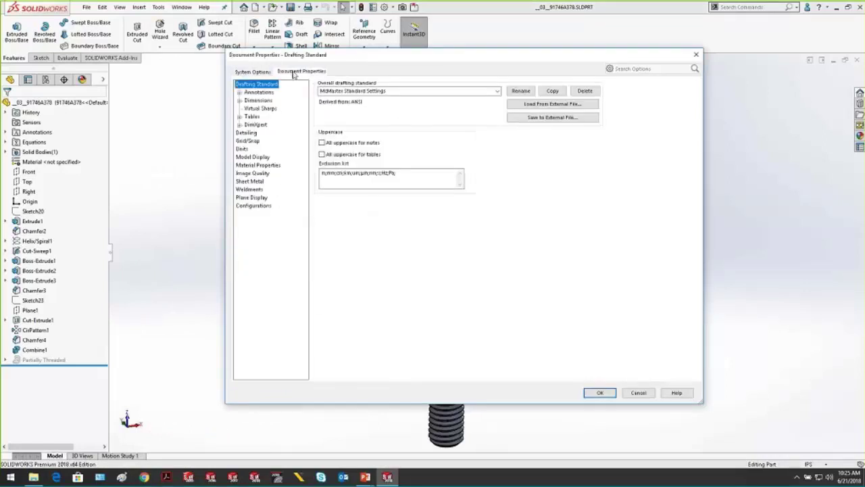
pyautogui.click(257, 174)
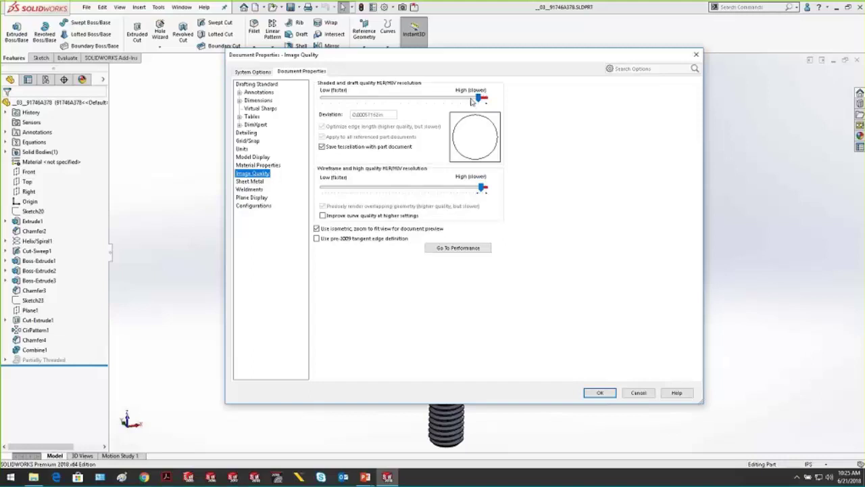
pyautogui.click(603, 393)
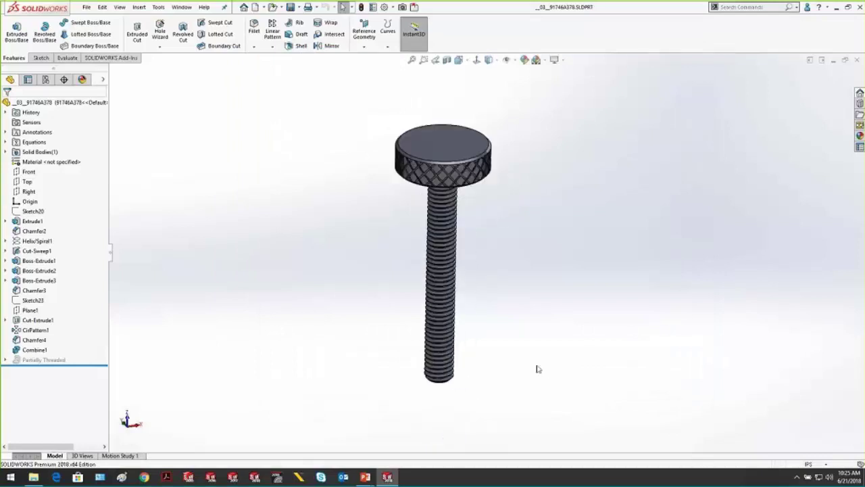
# Save the screw part to the Desktop under its existing file name __03__91746A378.SLDPRT.
pyautogui.click(86, 7)
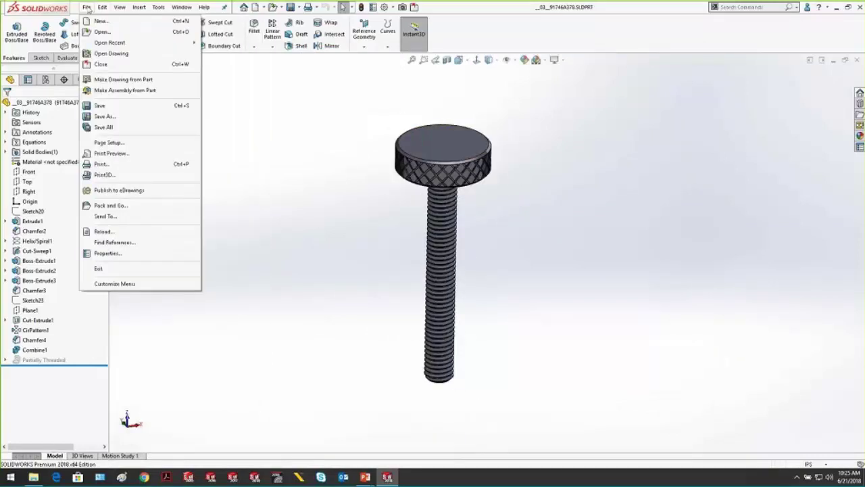
pyautogui.click(105, 116)
pyautogui.click(214, 143)
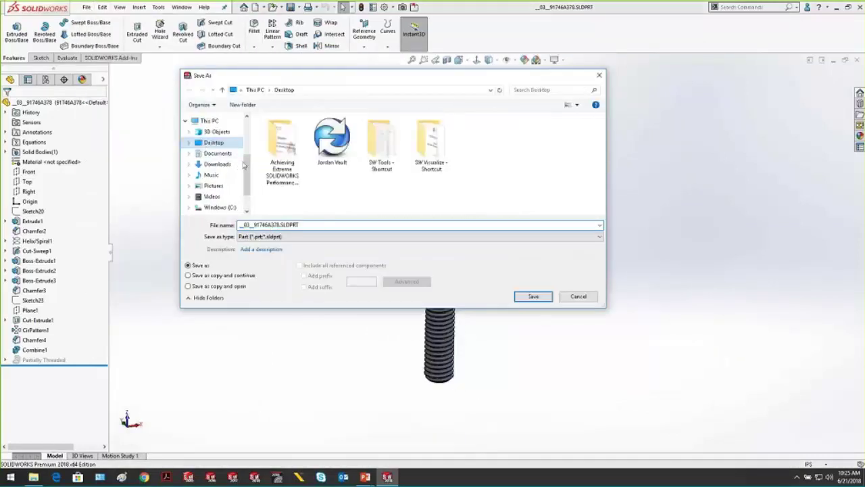
pyautogui.click(534, 296)
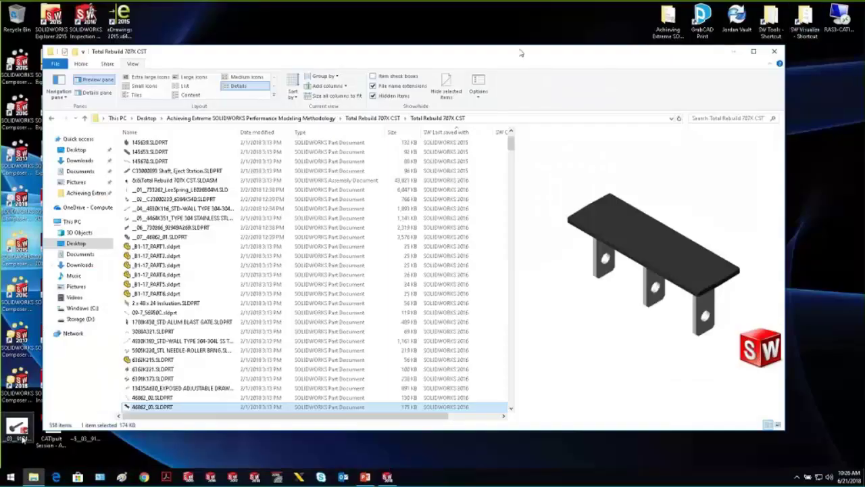
# Move the saved part file to a clear spot on the desktop and check its file size in its properties.
pyautogui.moveTo(21, 429); pyautogui.dragTo(325, 22)
pyautogui.rightClick(326, 22)
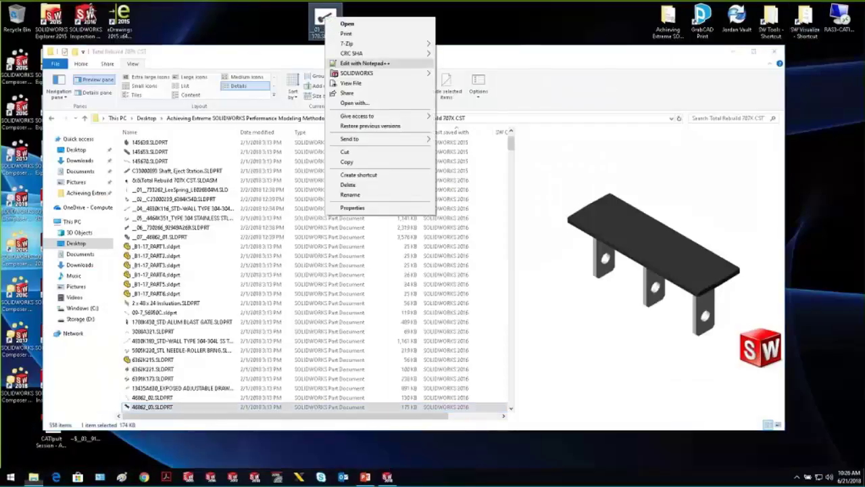
pyautogui.click(353, 208)
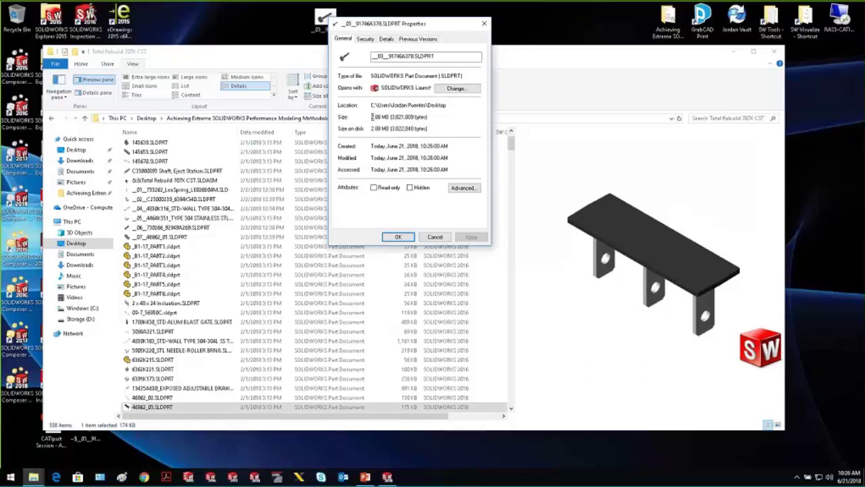
pyautogui.moveTo(371, 117); pyautogui.dragTo(389, 117)
pyautogui.click(434, 236)
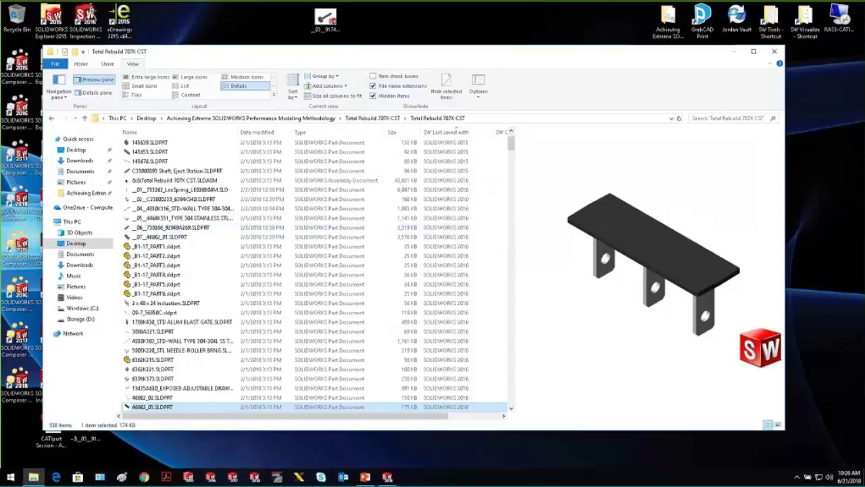
# Back in SOLIDWORKS, lower the part's shaded and draft quality resolution to a deviation of about 0.00505 in and save the part.
pyautogui.click(387, 477)
pyautogui.click(159, 7)
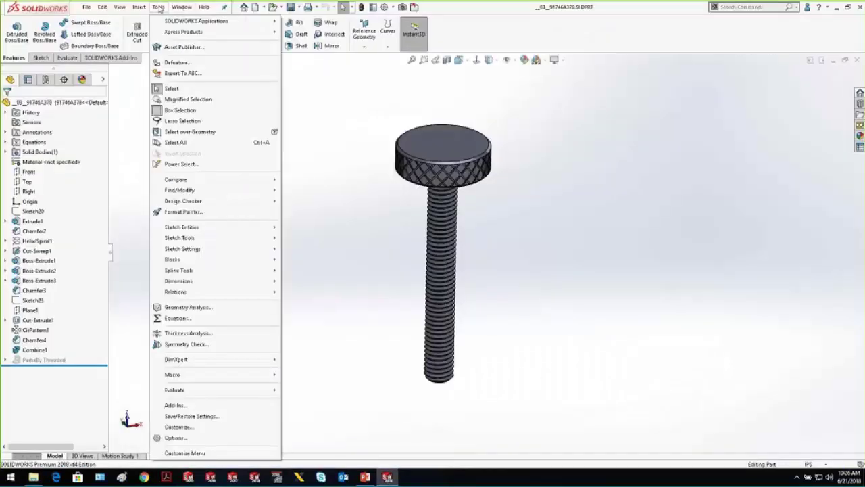
pyautogui.click(177, 437)
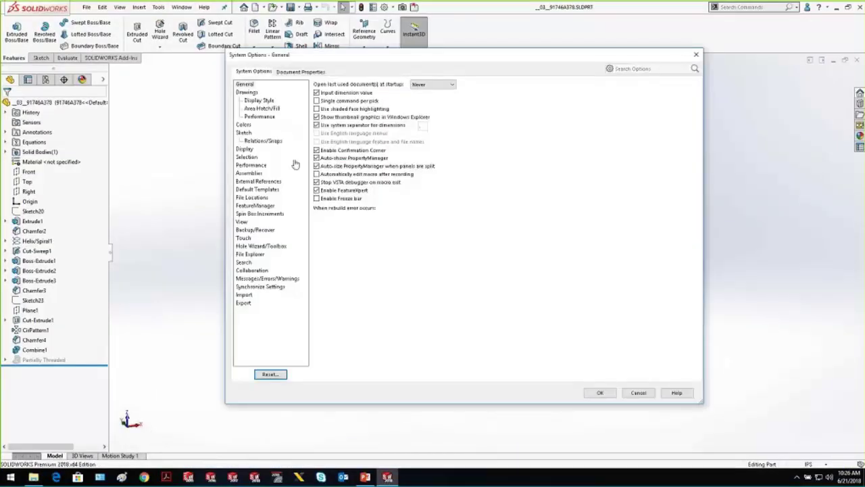
pyautogui.click(300, 71)
pyautogui.click(295, 174)
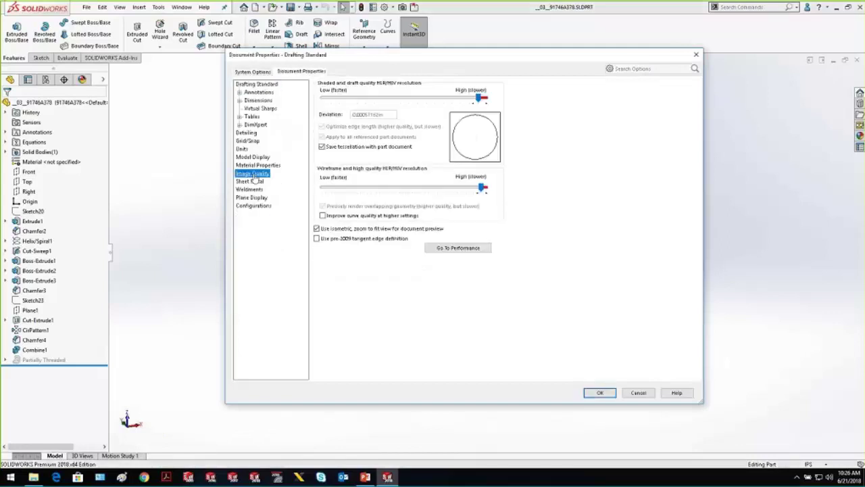
pyautogui.moveTo(480, 98); pyautogui.dragTo(335, 100)
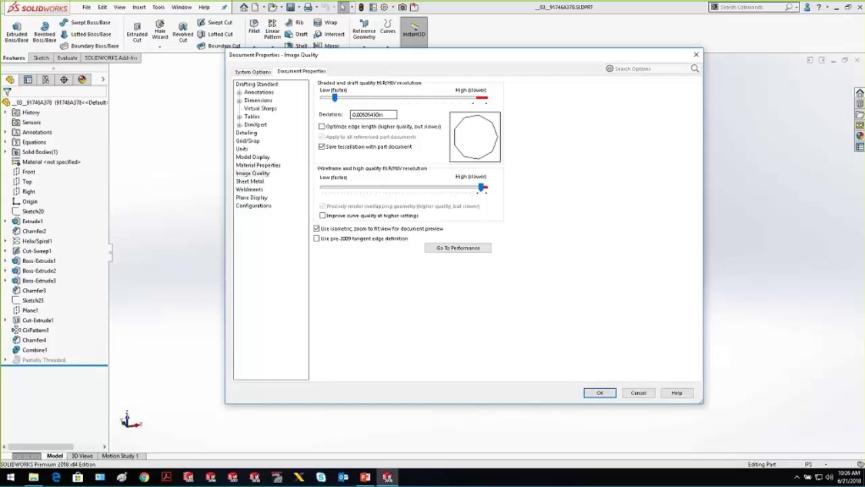
pyautogui.click(600, 393)
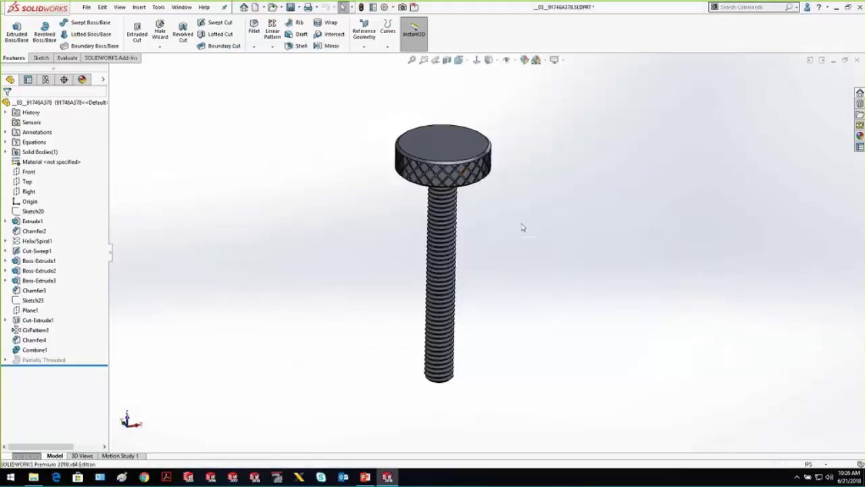
pyautogui.moveTo(524, 227); pyautogui.dragTo(516, 224, button='middle')
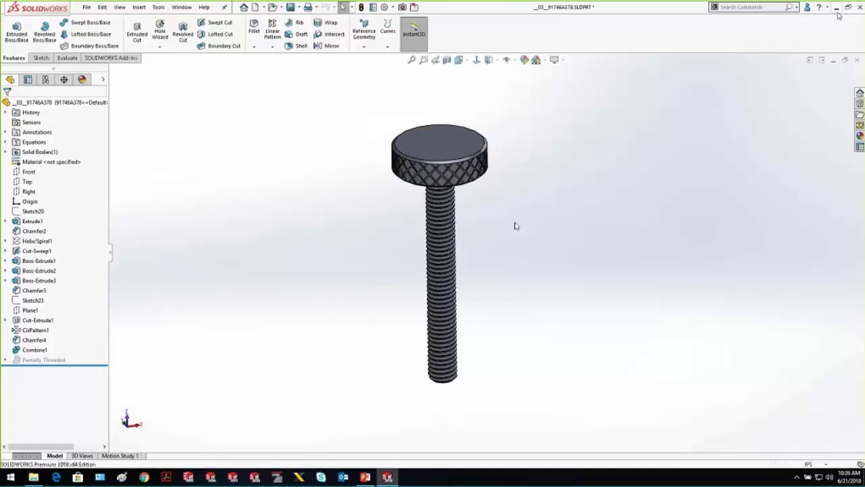
pyautogui.hotkey('ctrl', 's')
# Return to the desktop and check the re-saved part file's size in its properties.
pyautogui.click(838, 7)
pyautogui.rightClick(326, 19)
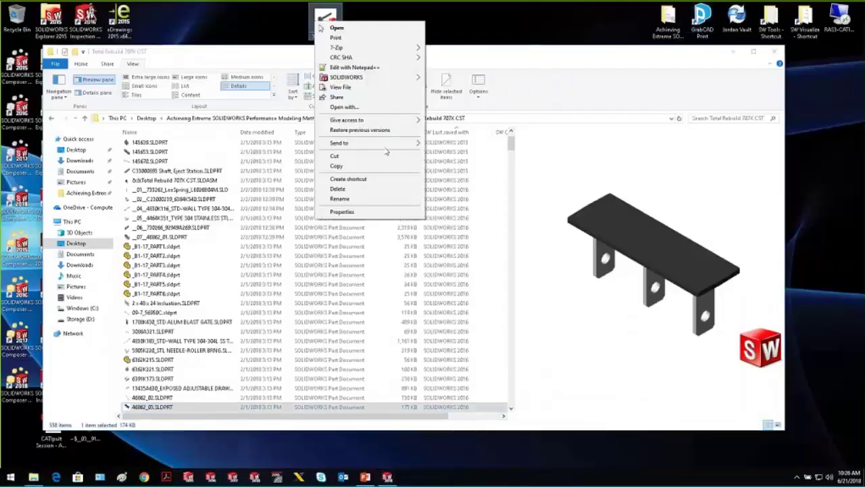
pyautogui.click(387, 212)
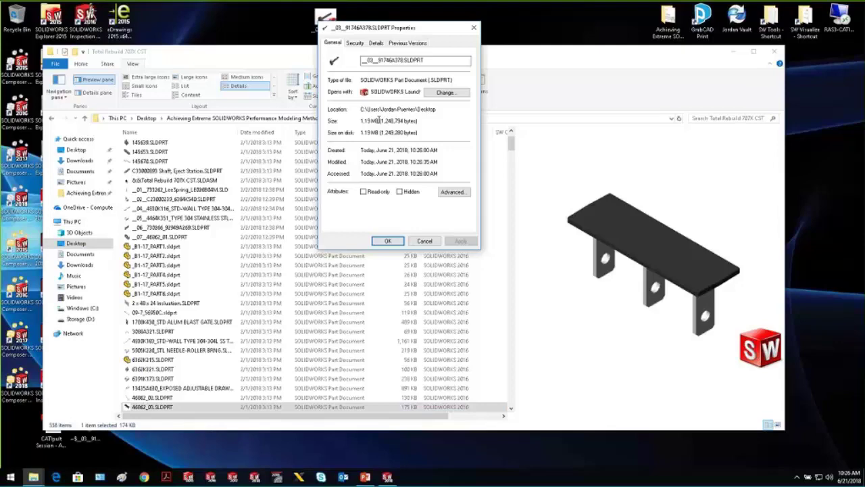
pyautogui.click(388, 241)
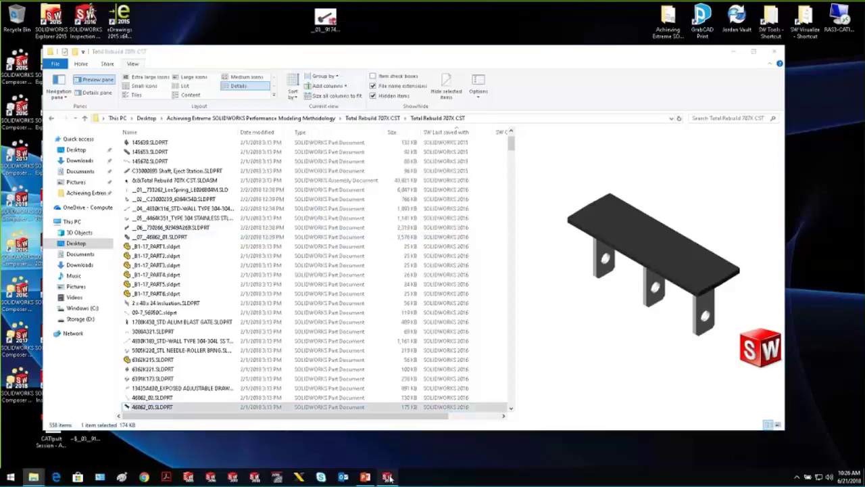
# Back in SOLIDWORKS, lower the screw part's shaded and draft quality resolution to the minimum, about 0.0160 in deviation, and save the part.
pyautogui.hotkey('alt', 'Tab')
pyautogui.click(158, 8)
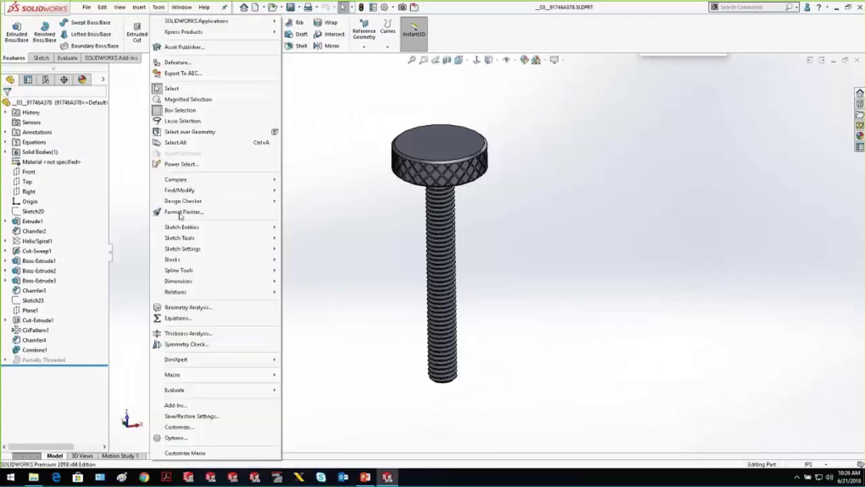
pyautogui.click(175, 437)
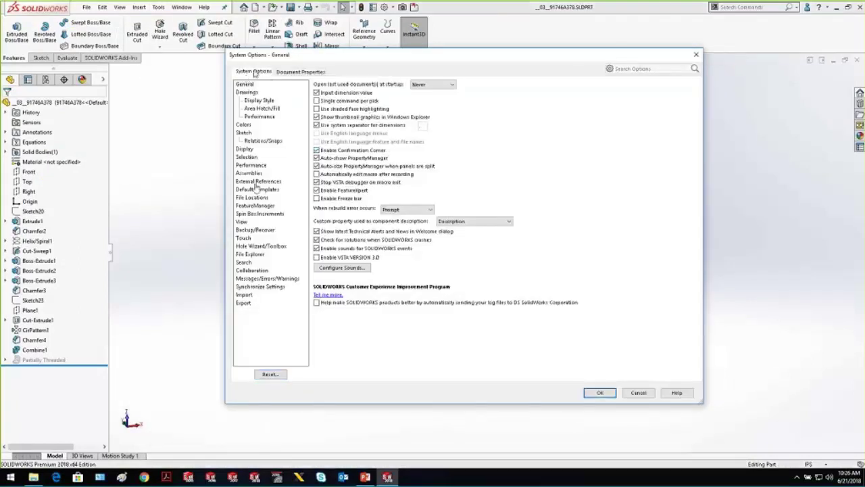
pyautogui.click(251, 165)
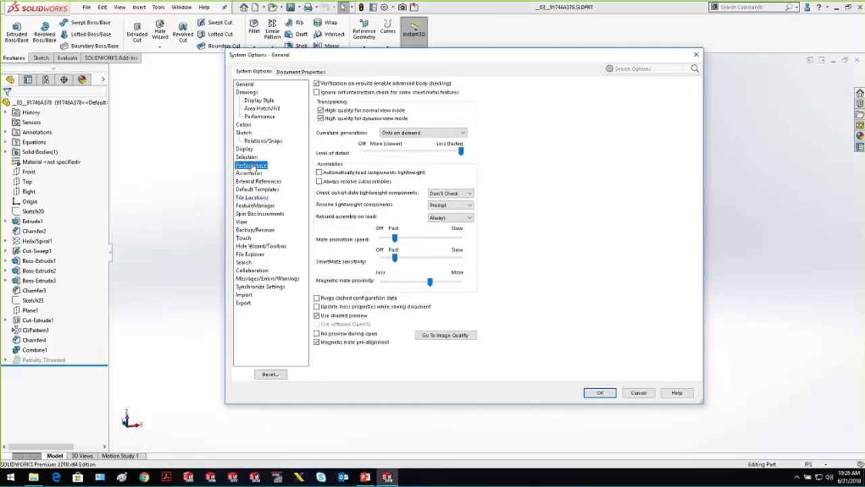
pyautogui.click(451, 336)
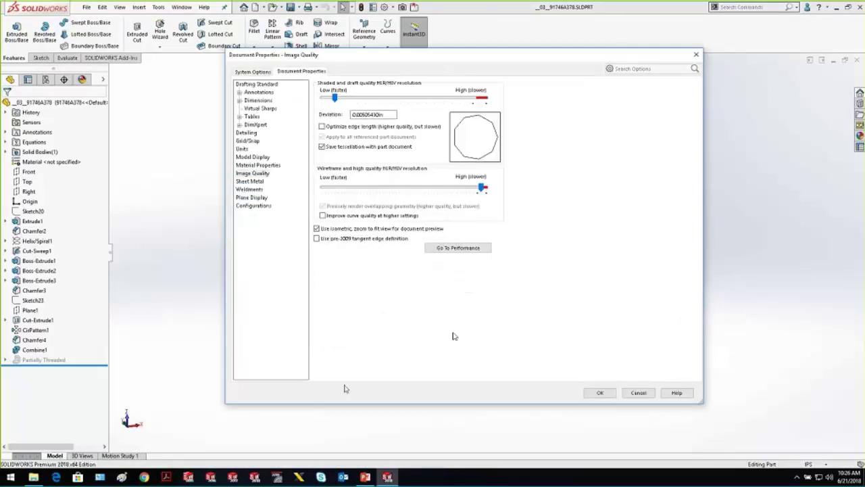
pyautogui.click(322, 98)
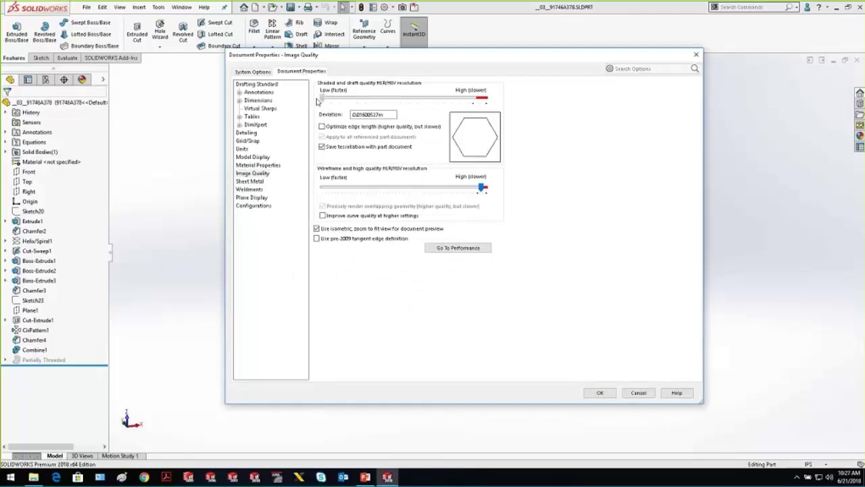
pyautogui.click(599, 393)
pyautogui.moveTo(500, 261); pyautogui.dragTo(480, 269, button='middle')
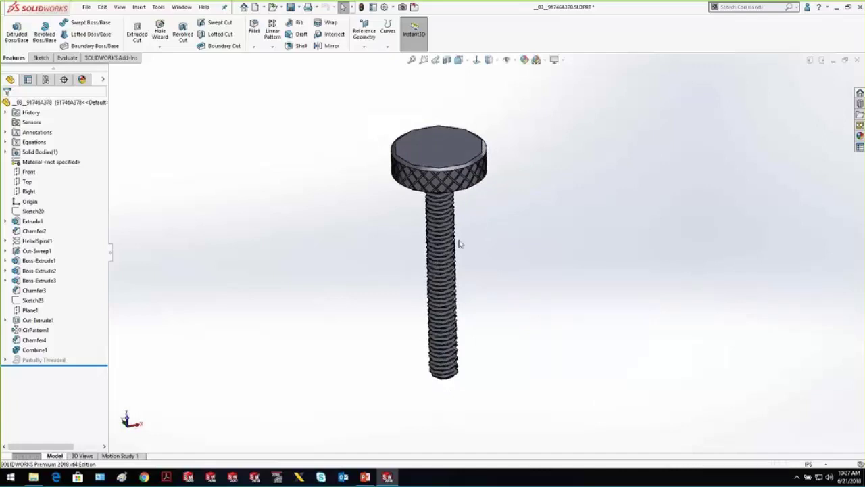
pyautogui.click(290, 7)
# Go to the desktop and check the file size of the part saved at the lowest image quality in its properties.
pyautogui.click(837, 7)
pyautogui.rightClick(341, 19)
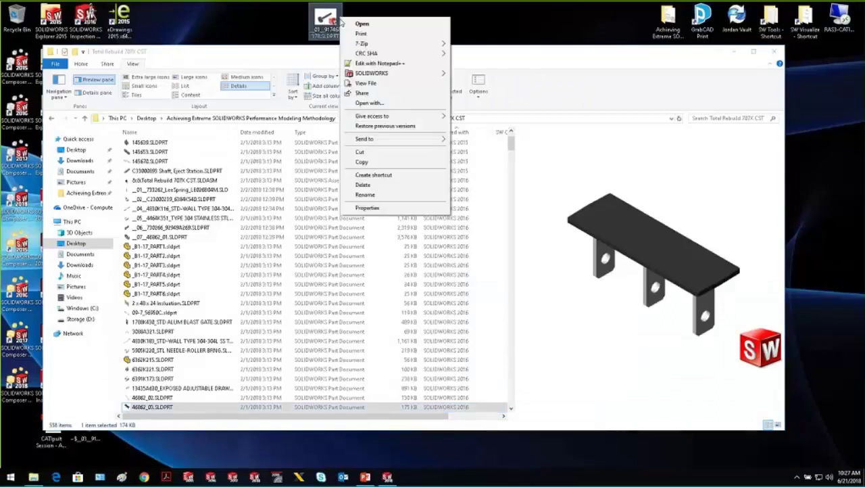
pyautogui.click(368, 208)
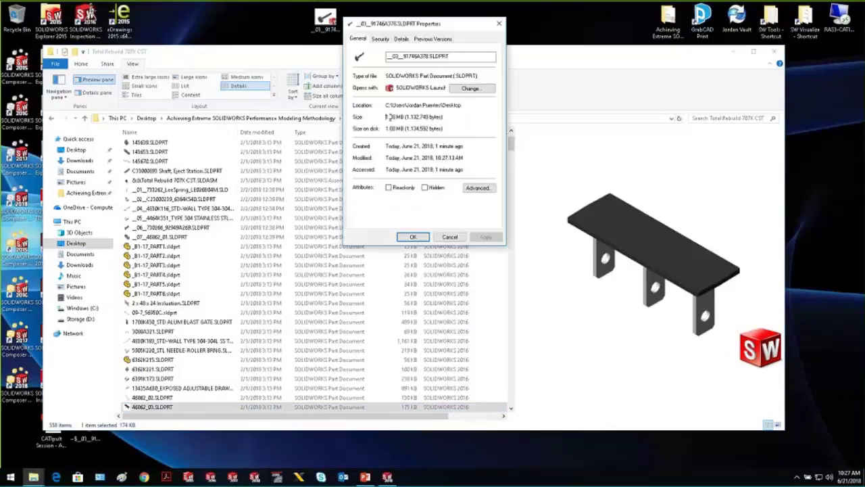
pyautogui.moveTo(387, 117); pyautogui.dragTo(405, 117)
pyautogui.click(450, 237)
# Return to SOLIDWORKS, raise the part's shaded and draft quality resolution to the maximum, and save the part.
pyautogui.click(387, 477)
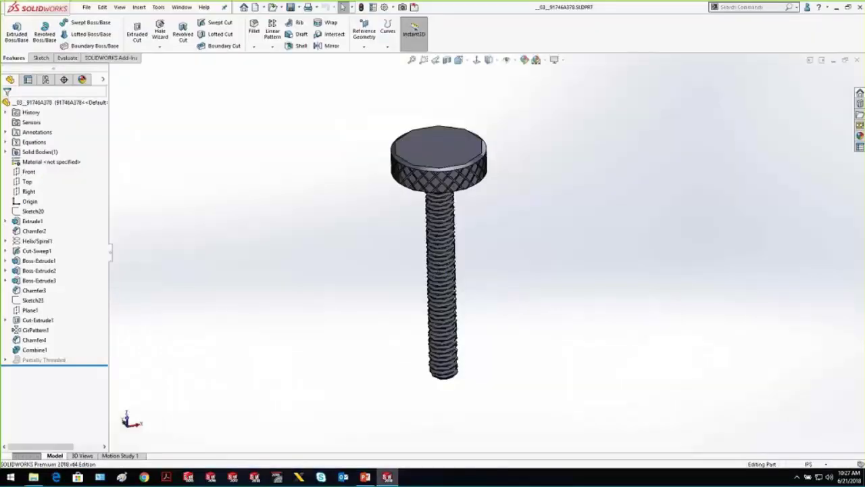
pyautogui.click(159, 6)
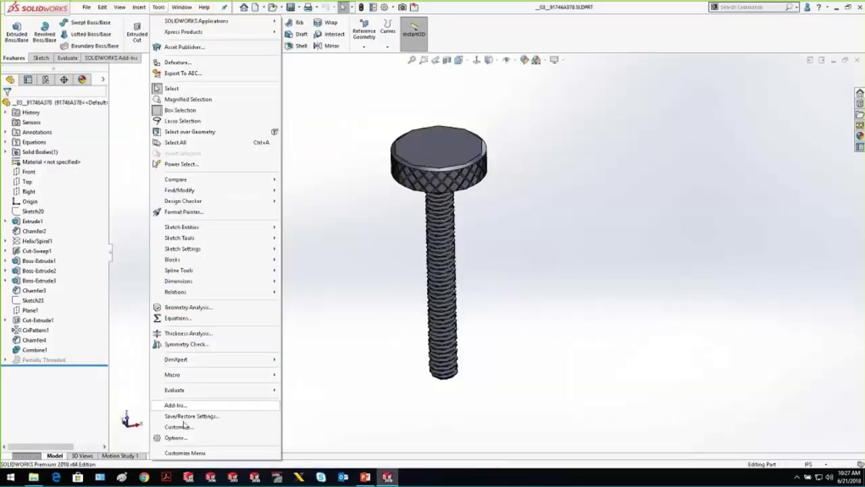
pyautogui.click(198, 437)
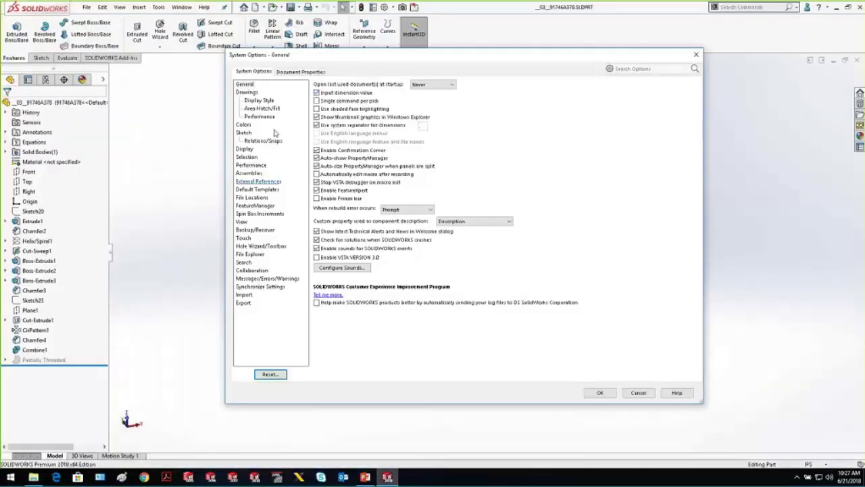
pyautogui.click(250, 165)
pyautogui.click(446, 334)
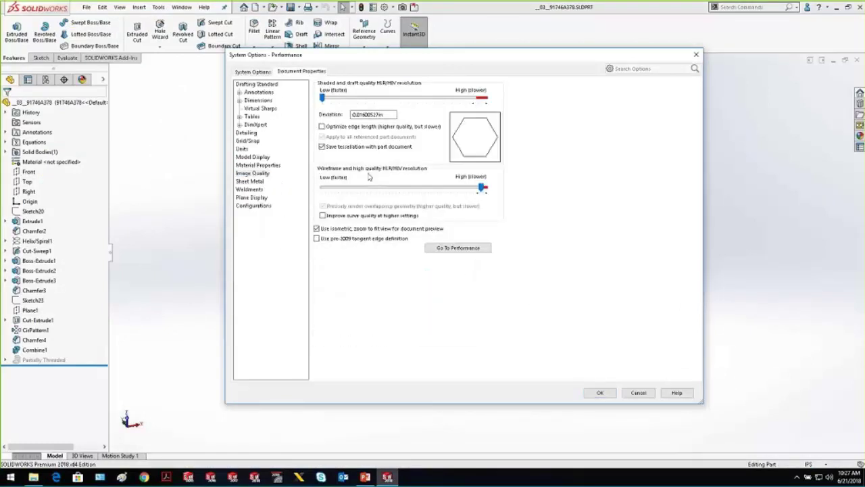
pyautogui.moveTo(321, 98); pyautogui.dragTo(485, 98)
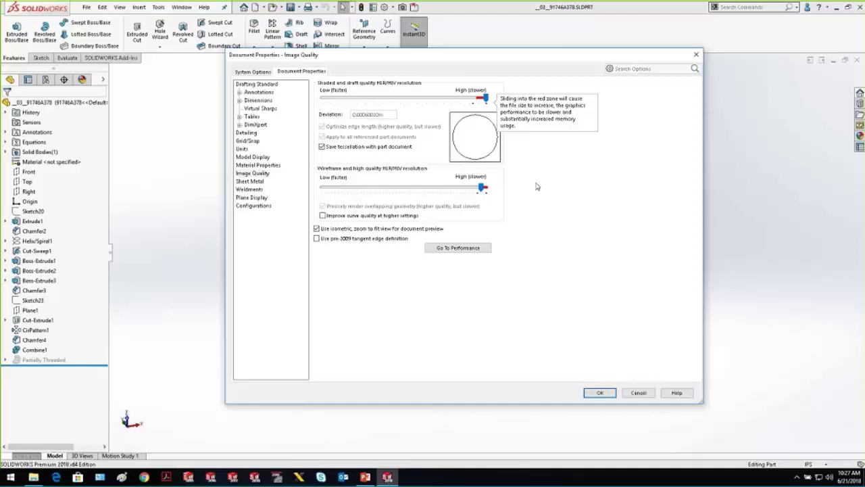
pyautogui.click(600, 393)
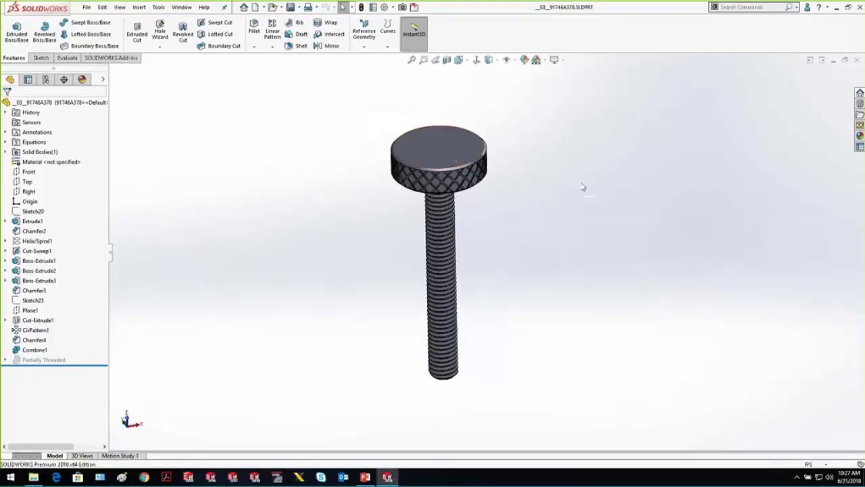
pyautogui.moveTo(507, 197)
pyautogui.mouseDown(button='middle')
pyautogui.moveTo(507, 99)
pyautogui.moveTo(497, 191)
pyautogui.mouseUp(button='middle')
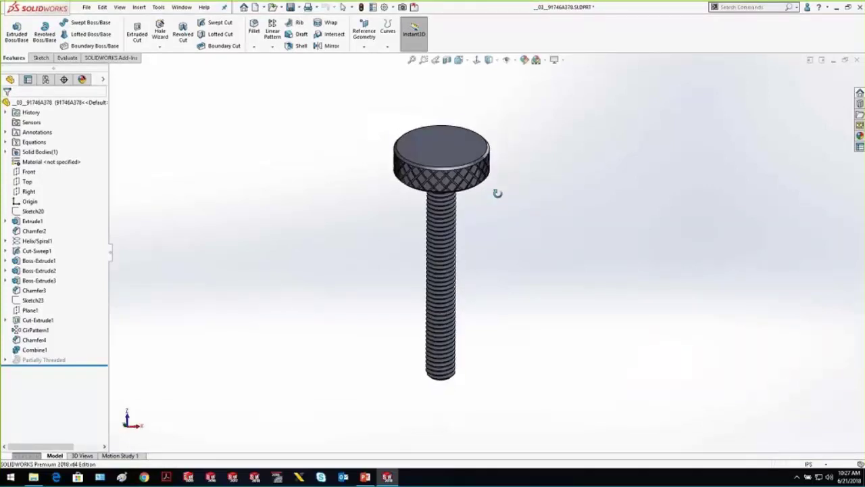
pyautogui.hotkey('ctrl', 's')
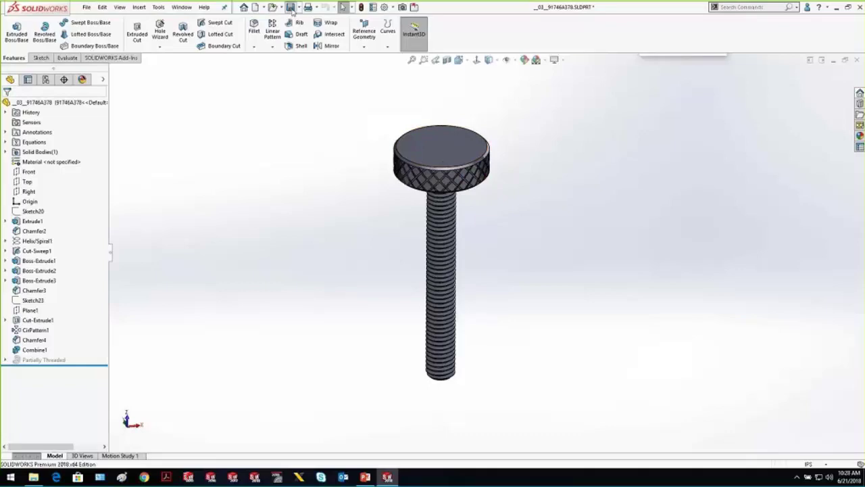
# On the desktop, check the file size of the part saved at the highest image quality in its properties.
pyautogui.click(837, 6)
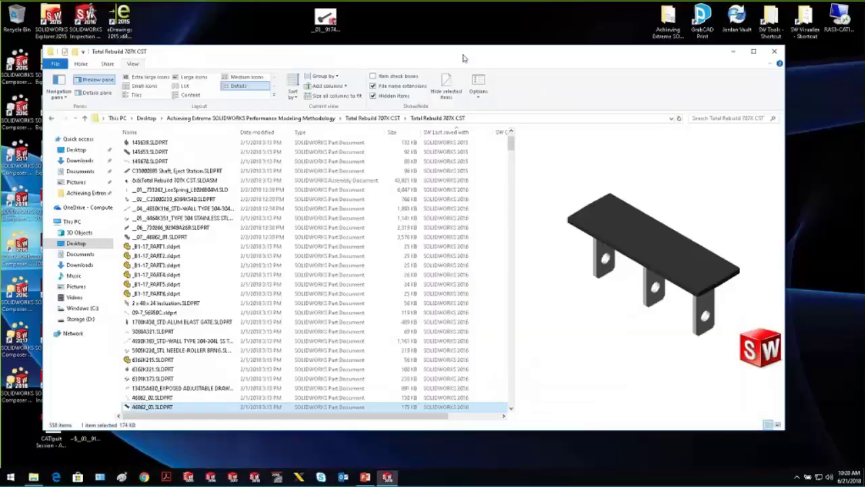
pyautogui.rightClick(336, 23)
pyautogui.click(406, 215)
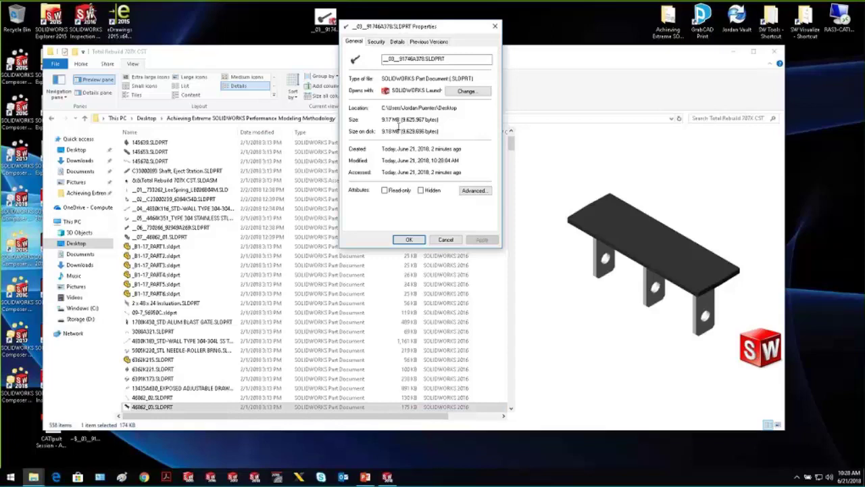
pyautogui.press('Return')
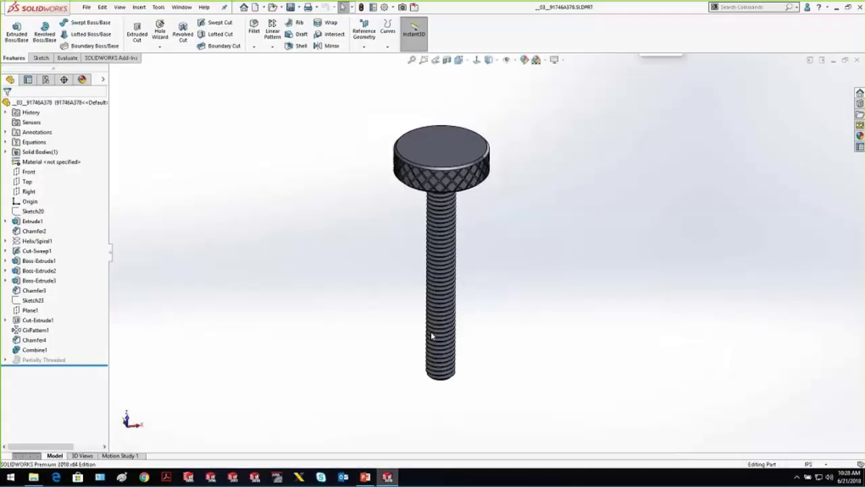
pyautogui.click(158, 7)
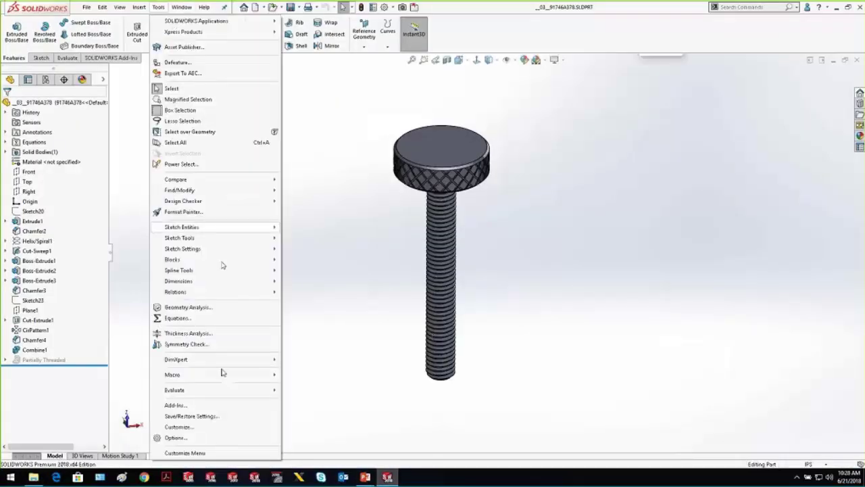
pyautogui.click(206, 438)
pyautogui.click(300, 71)
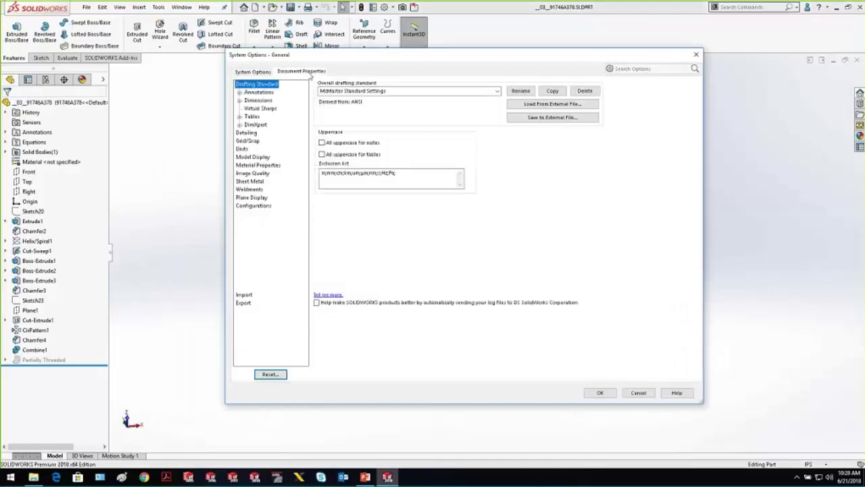
pyautogui.click(252, 173)
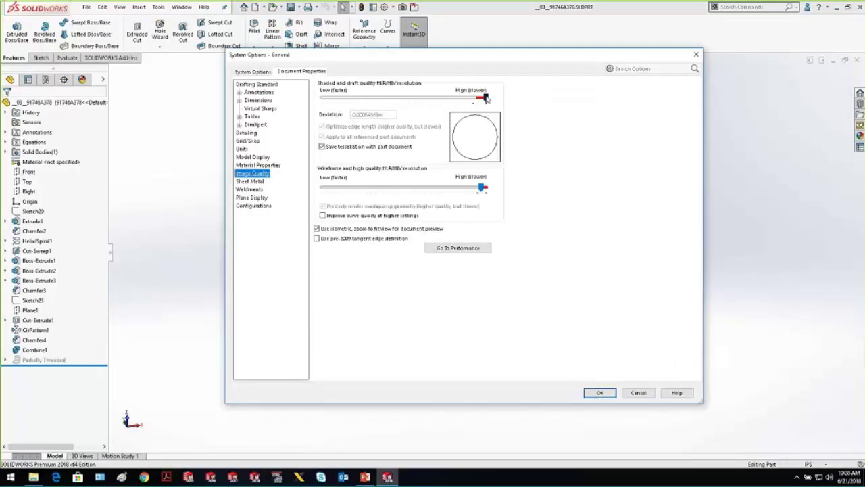
pyautogui.moveTo(485, 98); pyautogui.dragTo(476, 98)
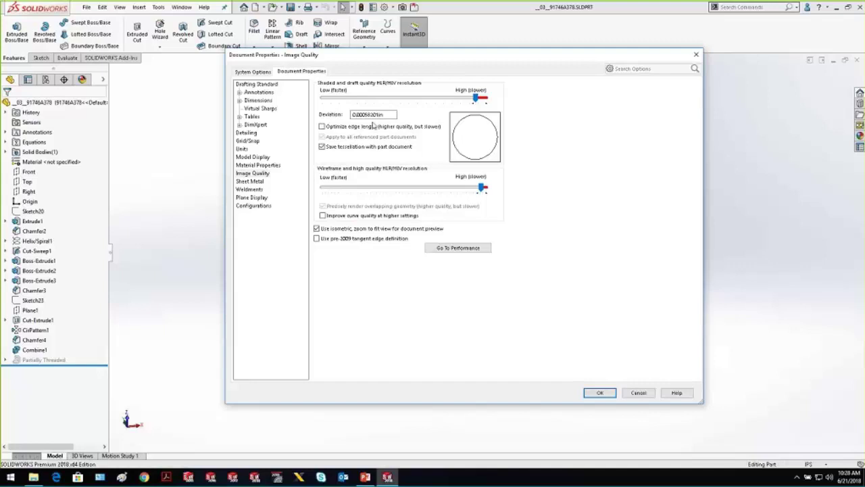
pyautogui.moveTo(477, 98)
pyautogui.mouseDown()
pyautogui.moveTo(326, 99)
pyautogui.moveTo(334, 99)
pyautogui.mouseUp()
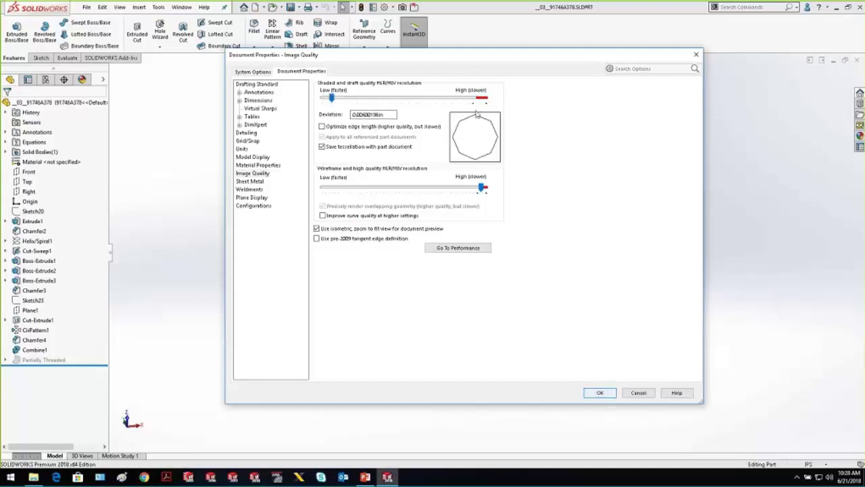
pyautogui.click(641, 394)
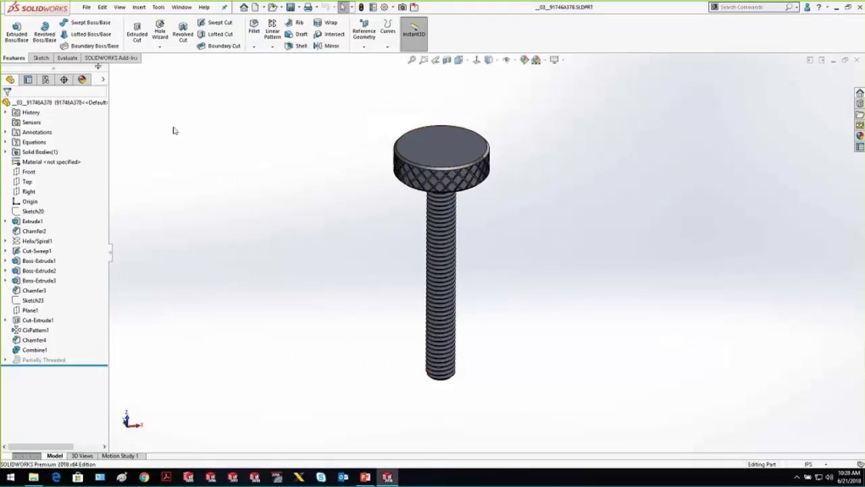
# Create a new assembly from the Assembly_IN template in SOLIDWORKS and insert the screw part as its first component.
pyautogui.click(66, 58)
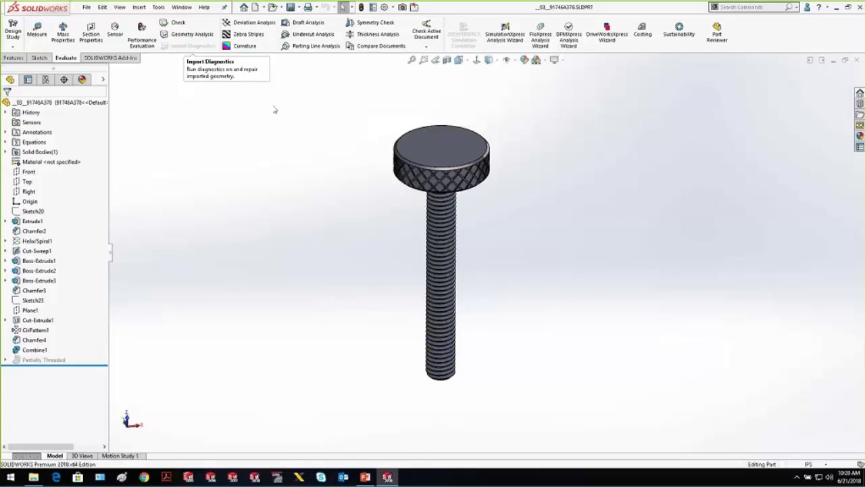
pyautogui.click(87, 6)
pyautogui.click(112, 91)
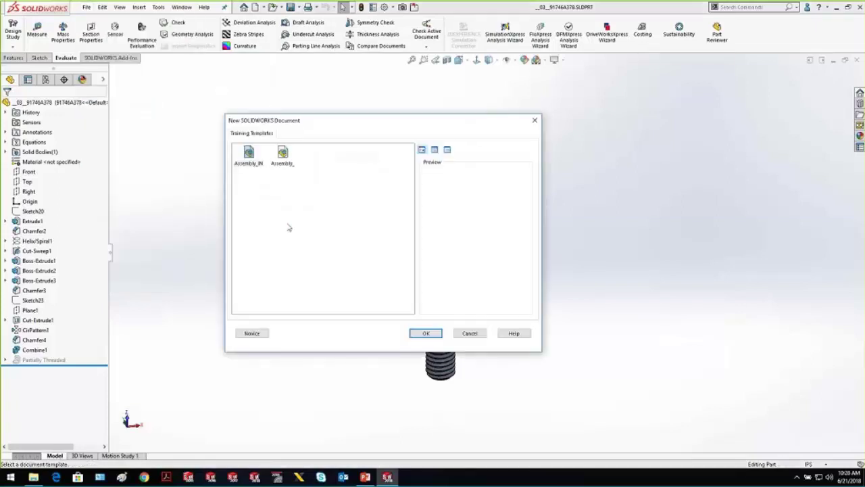
pyautogui.doubleClick(249, 155)
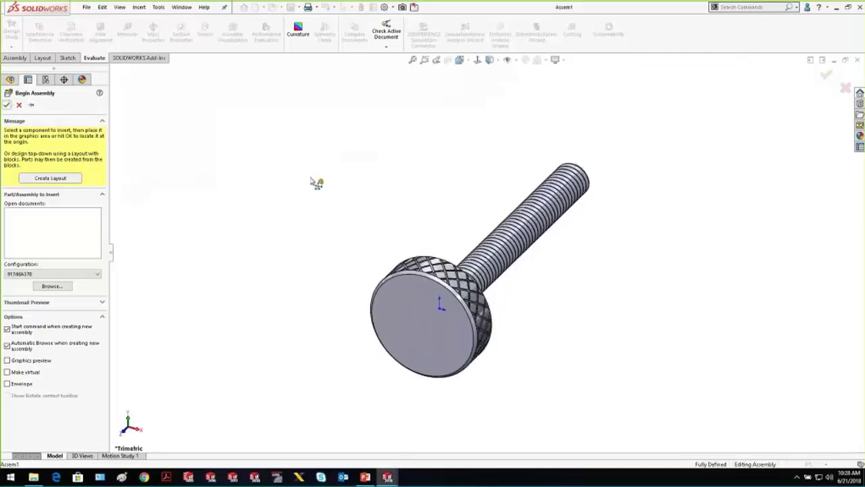
pyautogui.click(341, 203)
pyautogui.moveTo(370, 296); pyautogui.dragTo(452, 222, button='middle')
# Run Assembly Visualization on the new assembly and add a custom column for the Graphics-Triangles property.
pyautogui.click(233, 34)
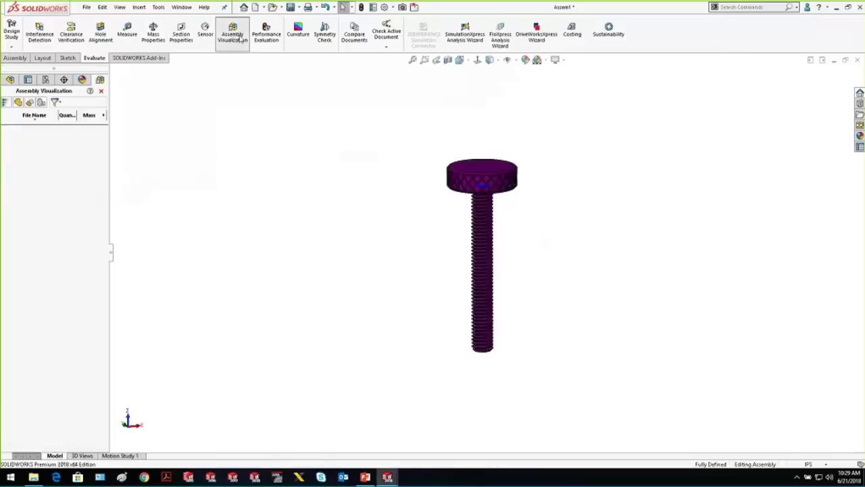
pyautogui.click(103, 116)
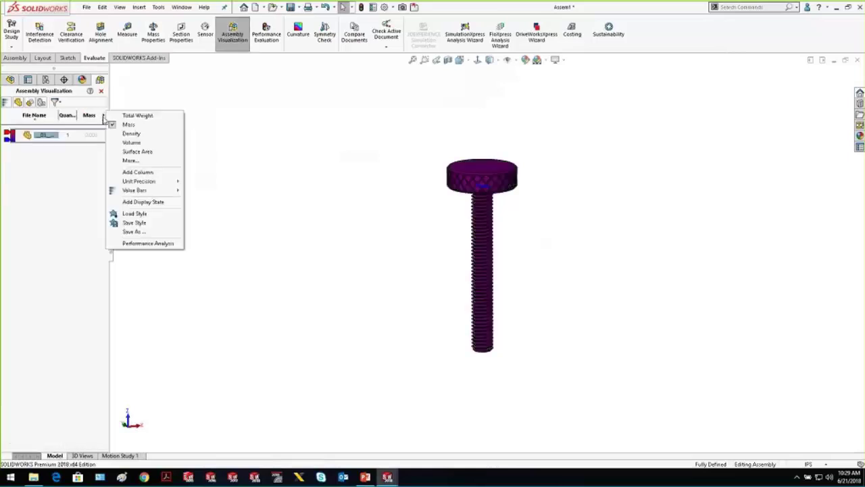
pyautogui.click(139, 172)
pyautogui.click(459, 208)
pyautogui.scroll(-10, 507, 291)
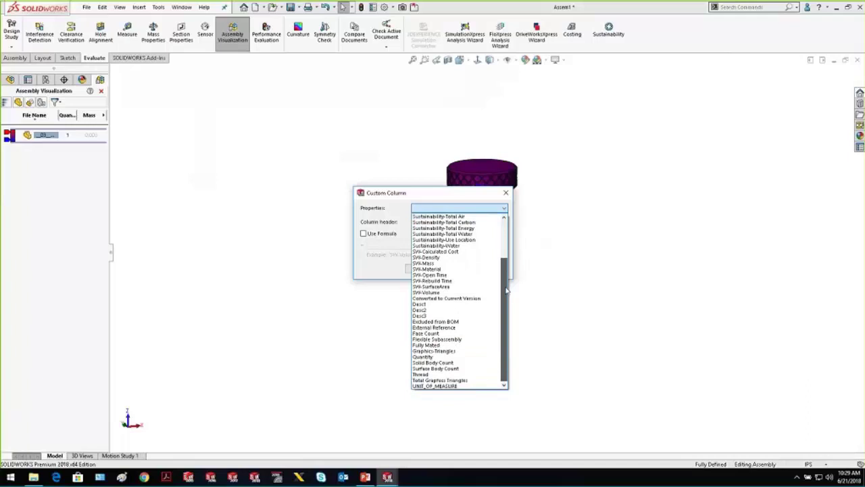
pyautogui.click(460, 351)
pyautogui.click(430, 269)
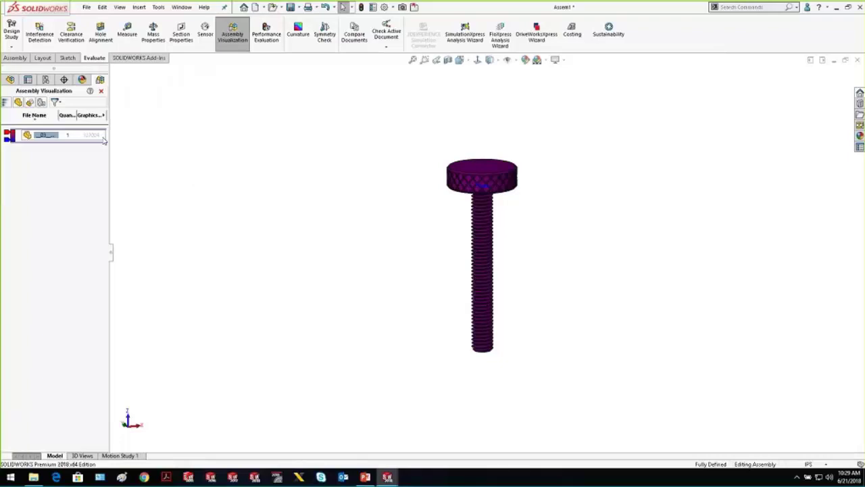
pyautogui.scroll(-3, 540, 242)
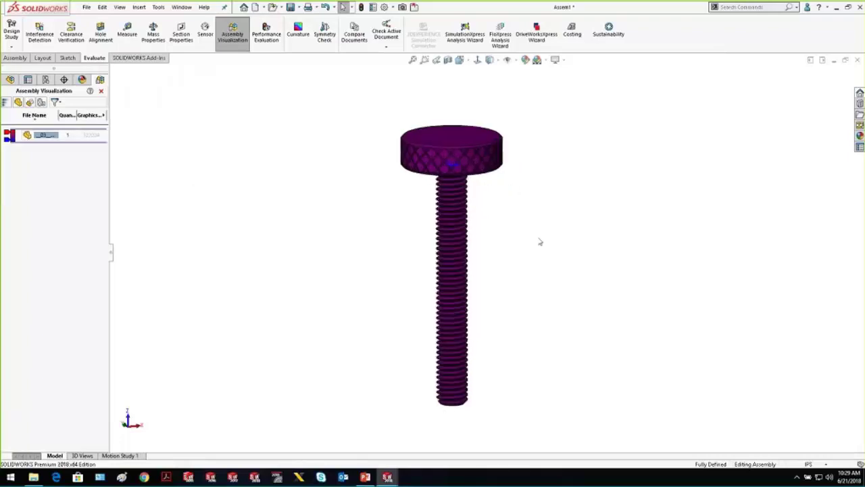
# Switch to the screw part, lower its shaded and draft quality resolution toward the low end, and save the part.
pyautogui.click(182, 7)
pyautogui.click(230, 102)
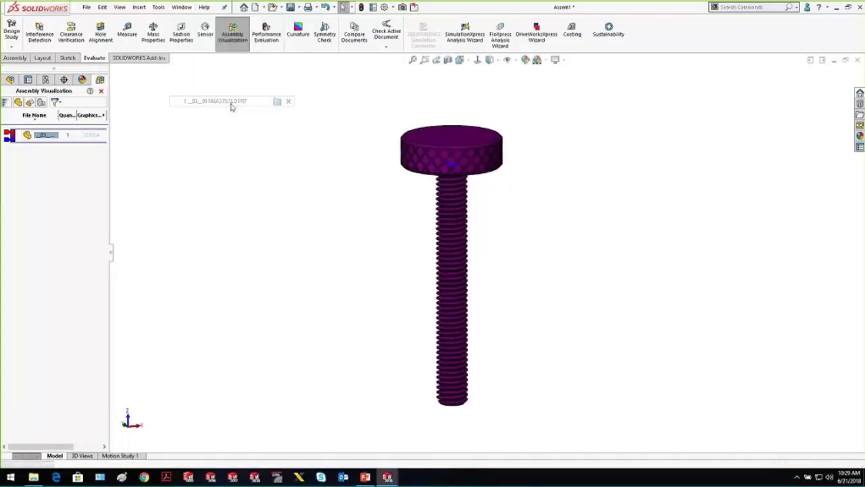
pyautogui.click(161, 8)
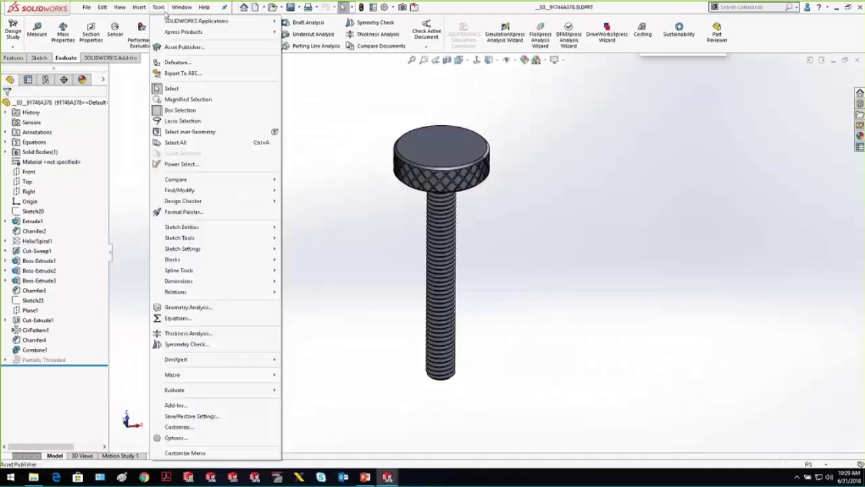
pyautogui.click(200, 437)
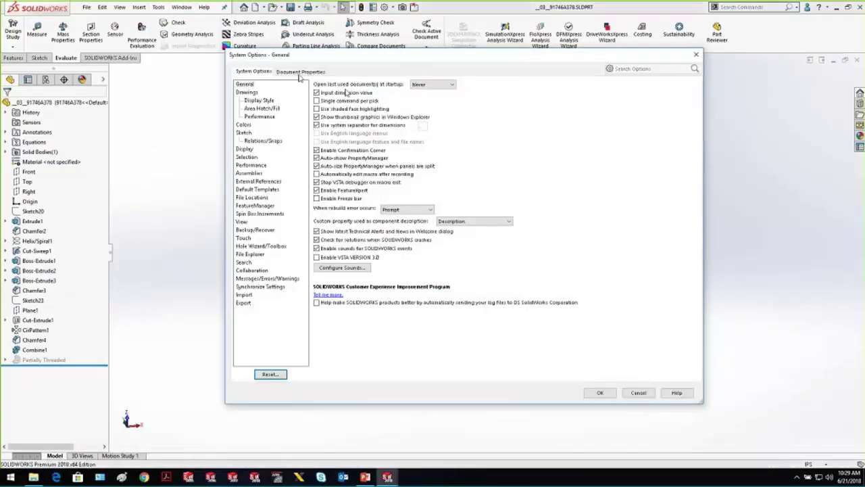
pyautogui.click(300, 72)
pyautogui.click(252, 173)
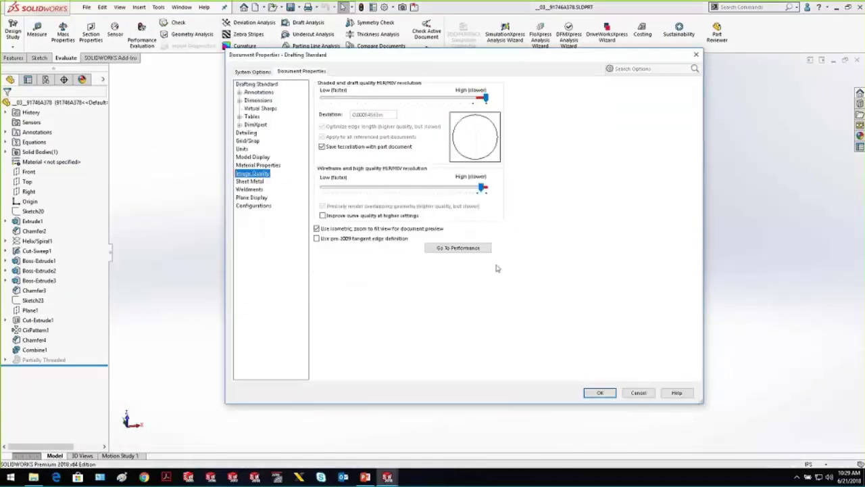
pyautogui.moveTo(377, 106); pyautogui.dragTo(338, 106)
pyautogui.click(599, 393)
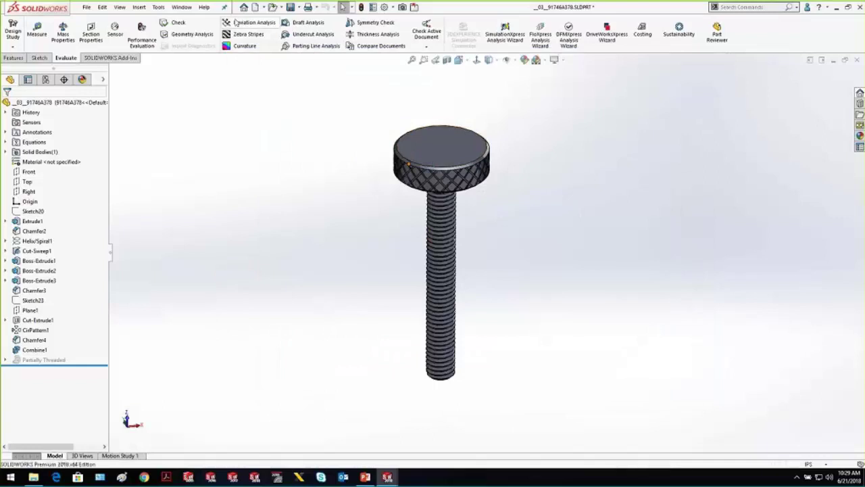
pyautogui.hotkey('ctrl', 's')
# Return to the assembly and check the screw's Graphics-Triangles value at the reduced image quality.
pyautogui.click(181, 7)
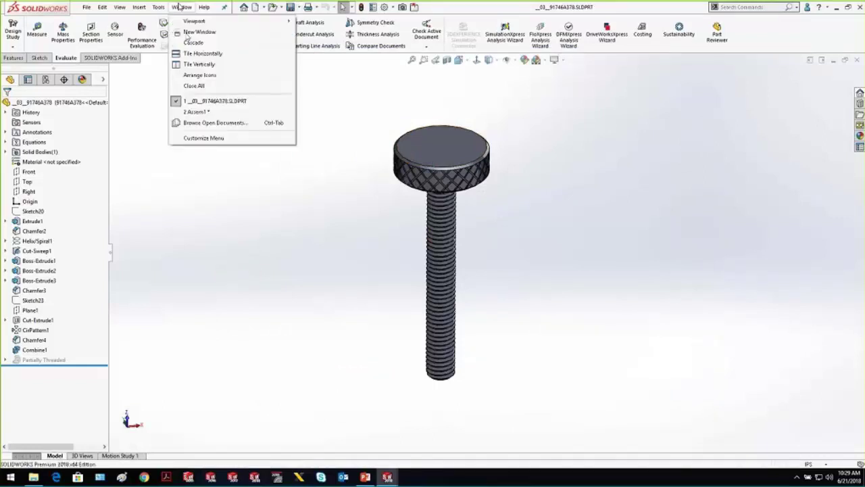
pyautogui.click(210, 111)
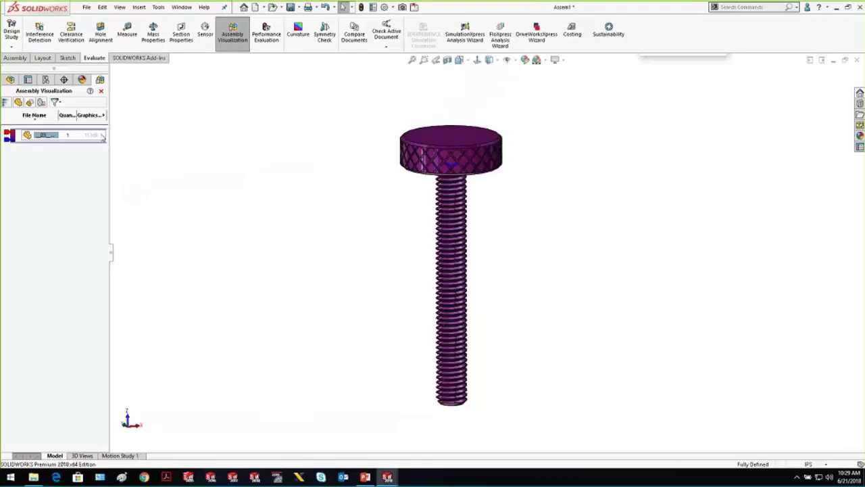
pyautogui.click(181, 6)
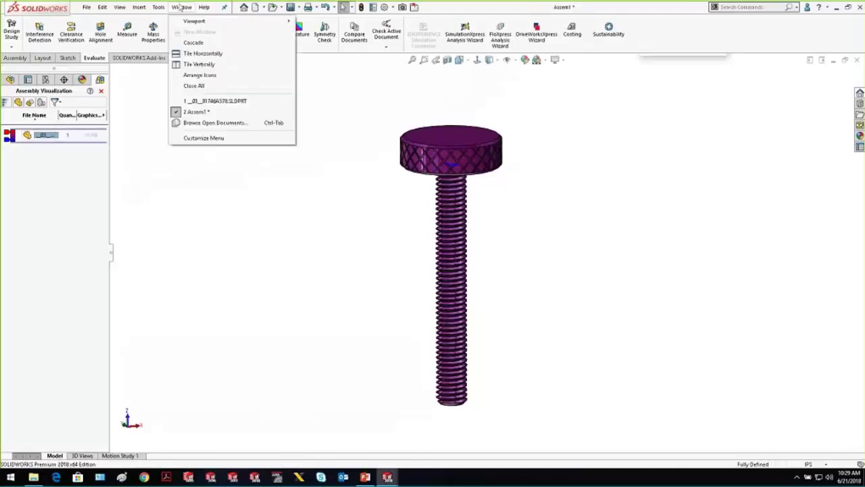
pyautogui.click(199, 113)
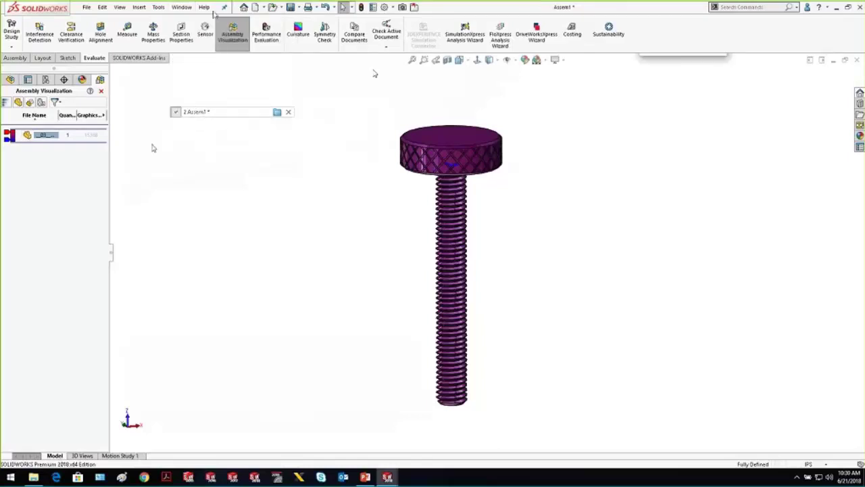
# Set the assembly's shaded and draft quality resolution to the minimum, applied to all referenced part documents.
pyautogui.click(158, 7)
pyautogui.moveTo(204, 462)
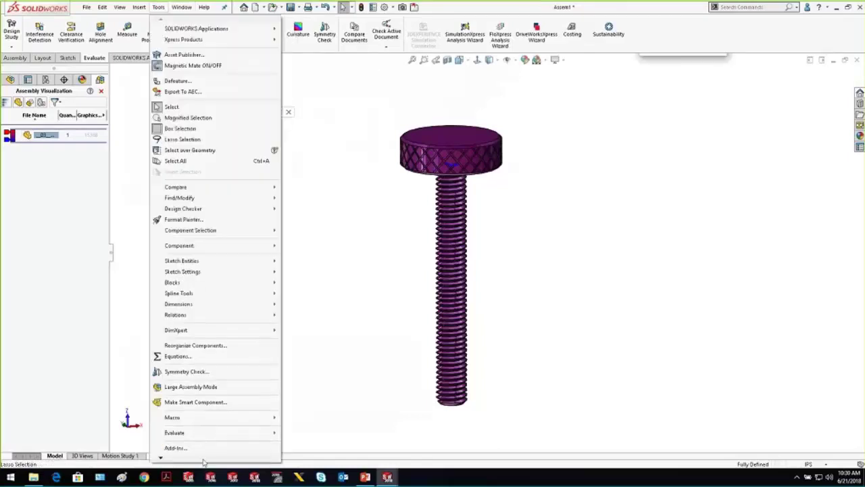
pyautogui.click(196, 429)
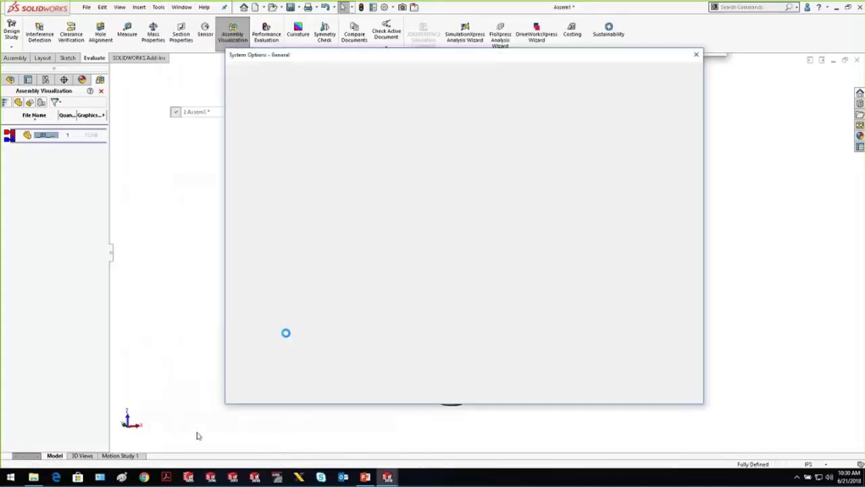
pyautogui.click(302, 71)
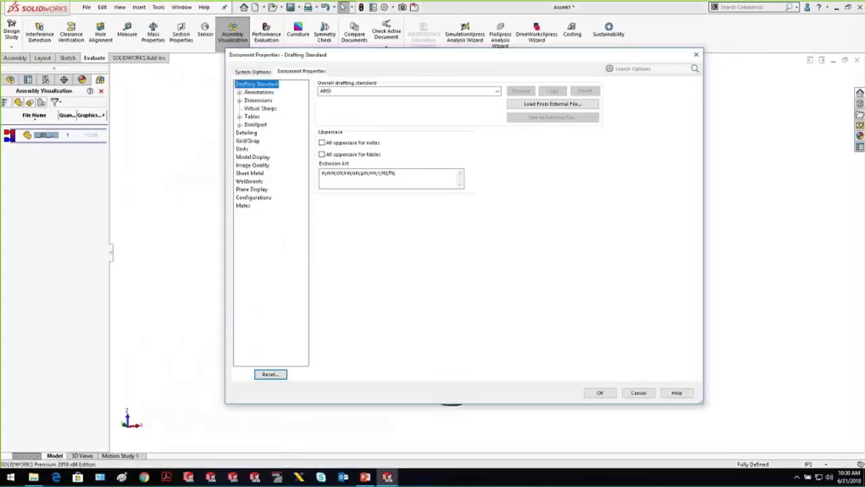
pyautogui.click(252, 165)
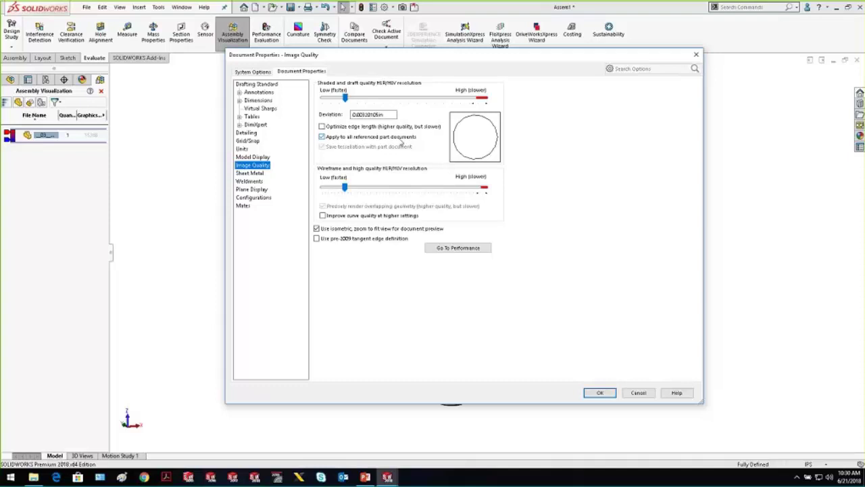
pyautogui.moveTo(345, 98); pyautogui.dragTo(322, 98)
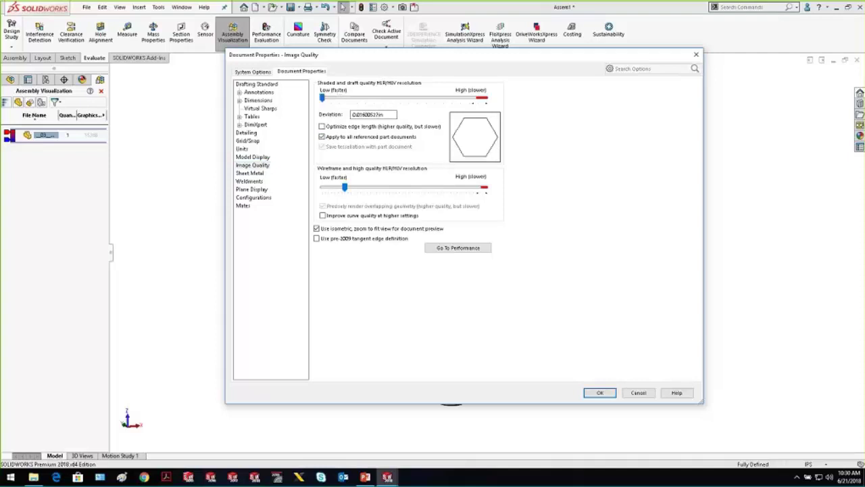
pyautogui.click(599, 393)
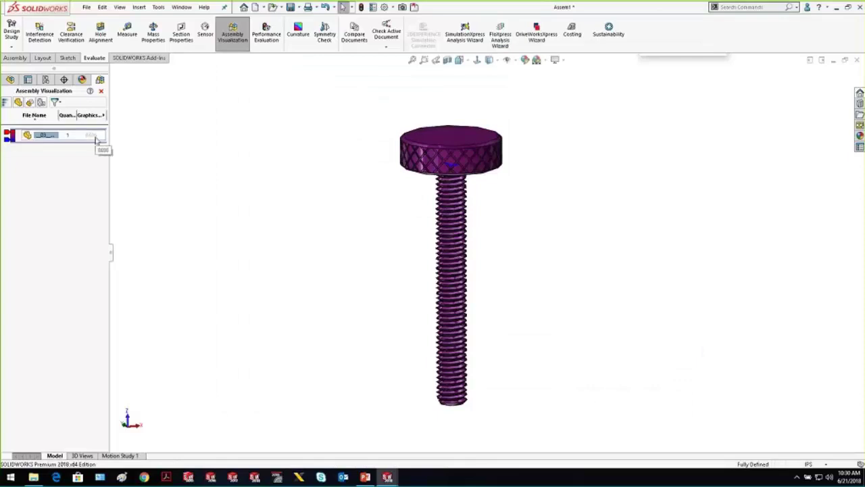
# Switch to the screw part and inspect how its head and threads display at the lowest image quality.
pyautogui.click(182, 8)
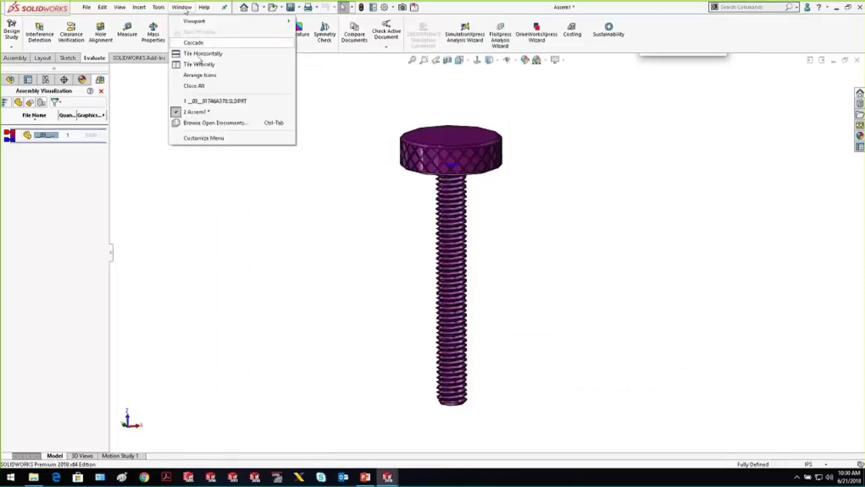
pyautogui.click(202, 100)
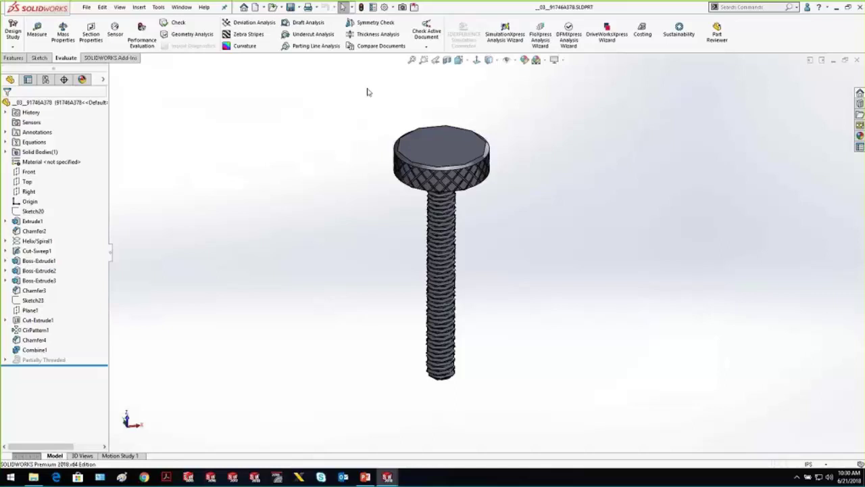
pyautogui.moveTo(492, 221); pyautogui.dragTo(469, 186, button='middle')
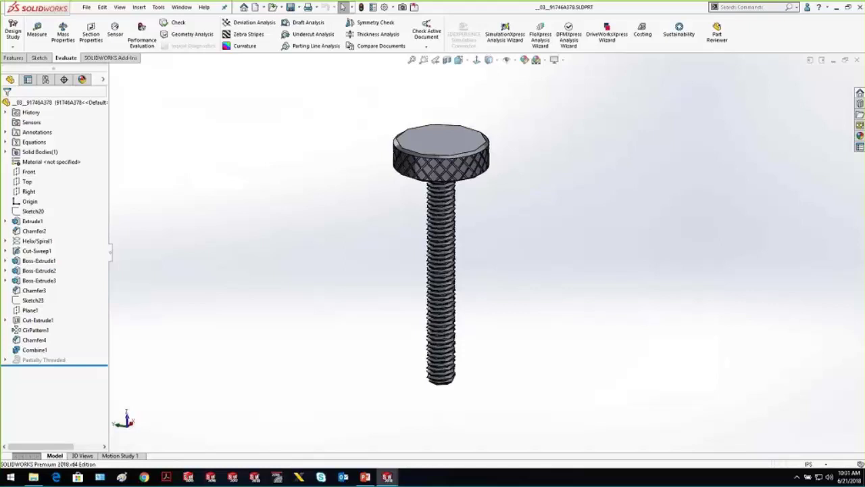
pyautogui.scroll(3, 496, 251)
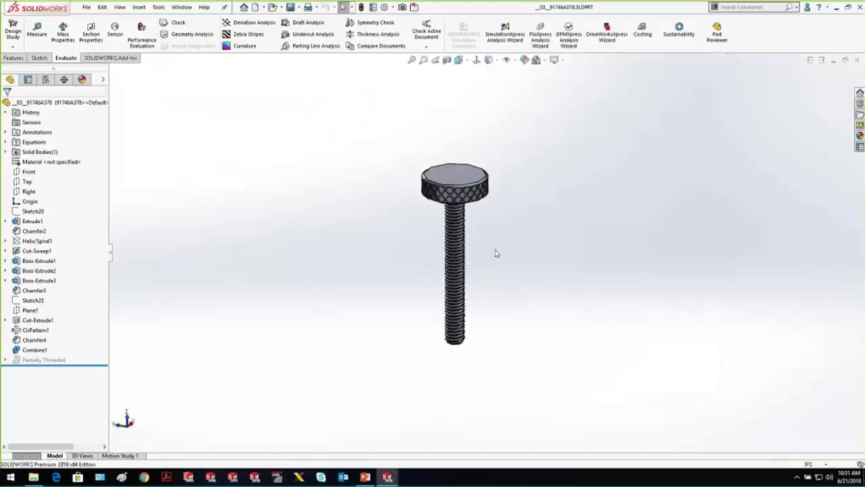
pyautogui.scroll(-3, 498, 254)
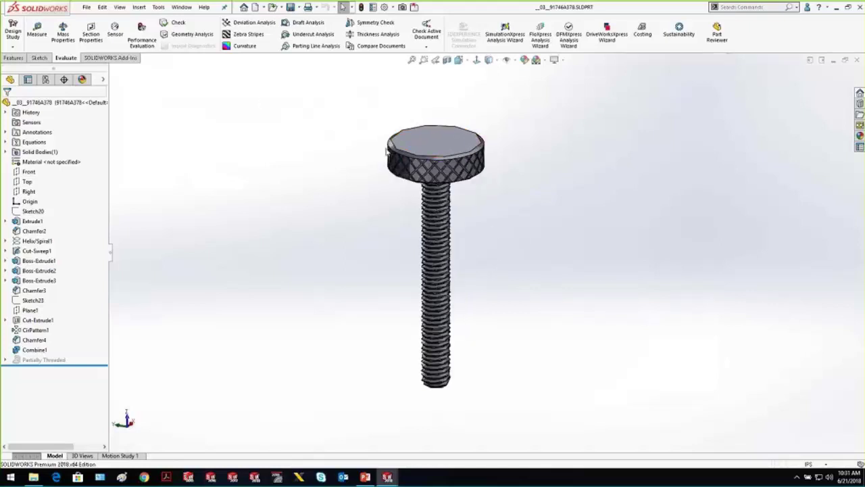
# Activate the part's Simplified configuration and review its feature tree and simplified geometry.
pyautogui.click(46, 80)
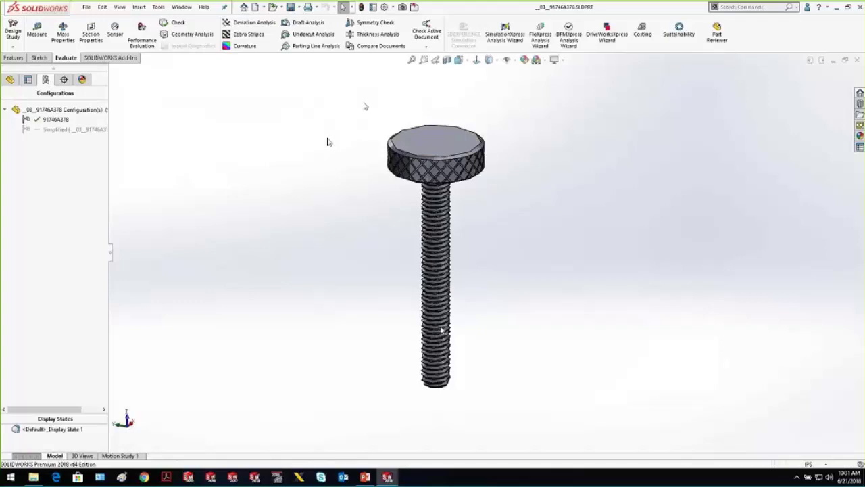
pyautogui.moveTo(473, 295); pyautogui.dragTo(446, 228, button='middle')
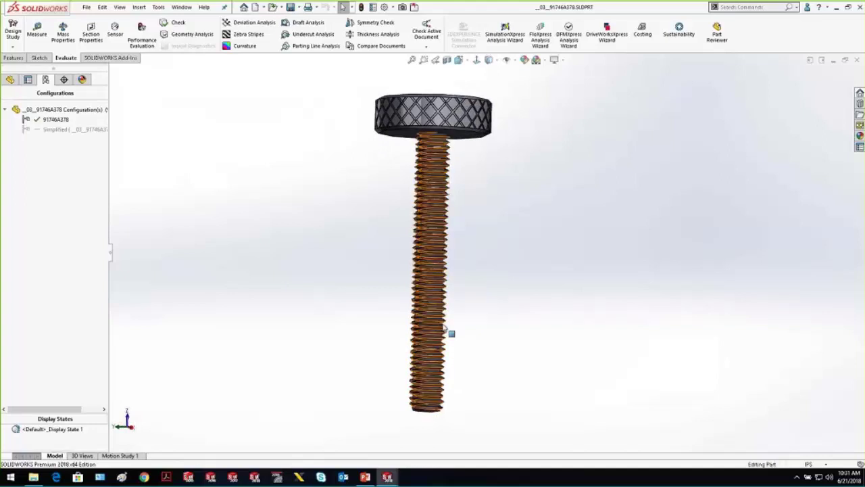
pyautogui.moveTo(518, 184); pyautogui.dragTo(512, 232, button='middle')
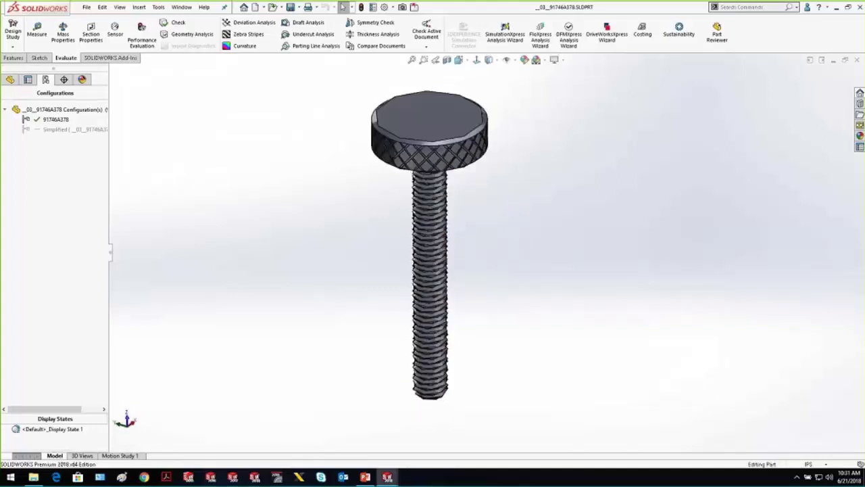
pyautogui.click(56, 131)
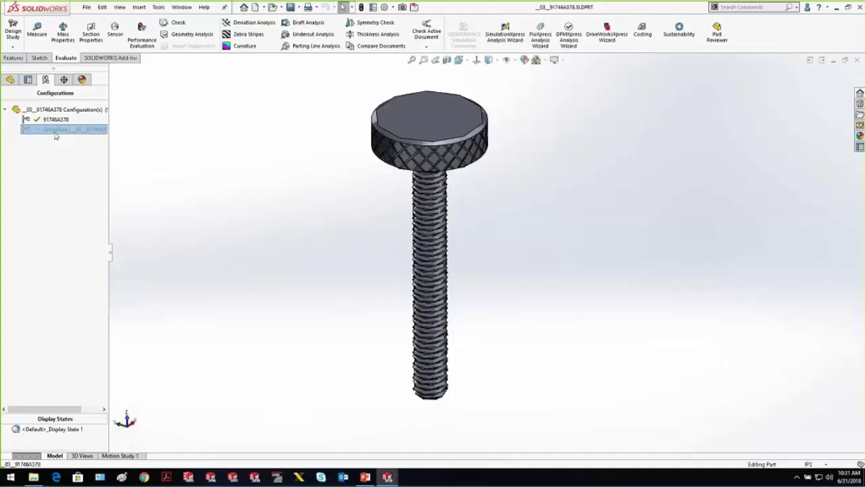
pyautogui.doubleClick(61, 132)
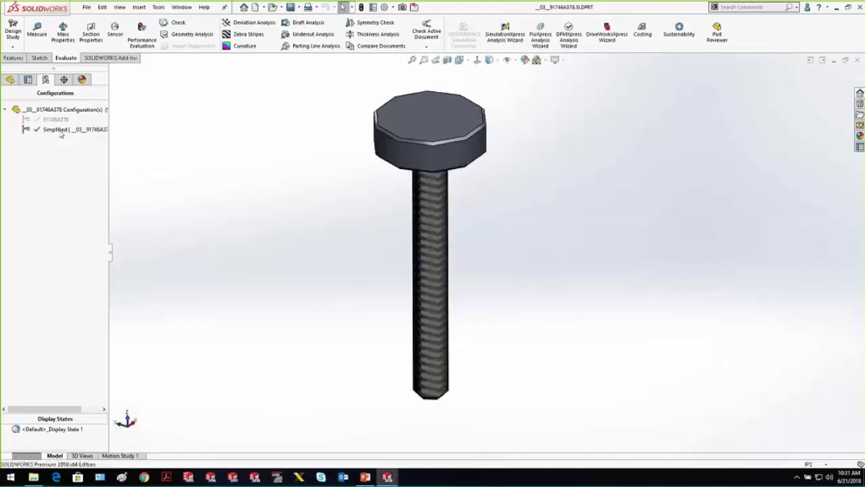
pyautogui.click(10, 80)
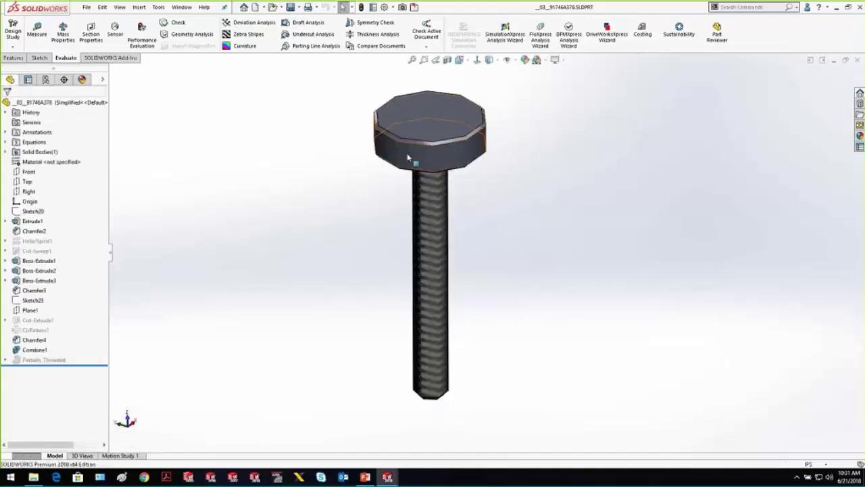
pyautogui.moveTo(473, 270); pyautogui.dragTo(438, 336, button='middle')
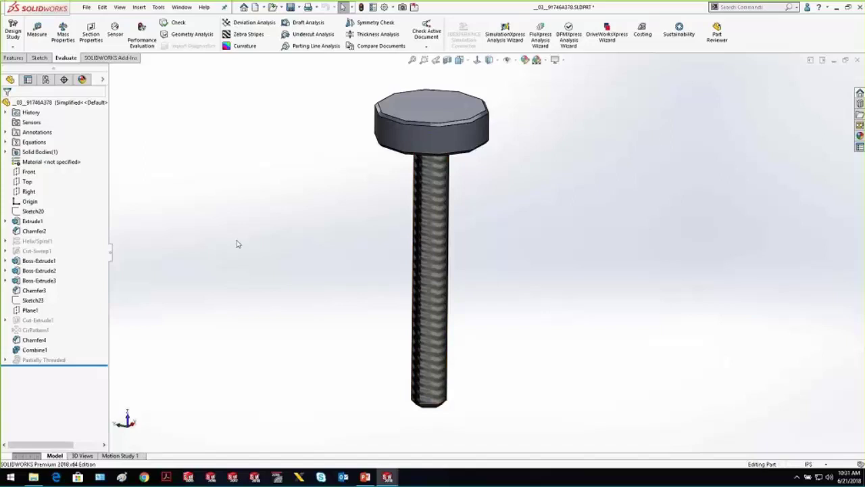
# Remove the screw thread appearance from the Simplified configuration's shank.
pyautogui.click(82, 79)
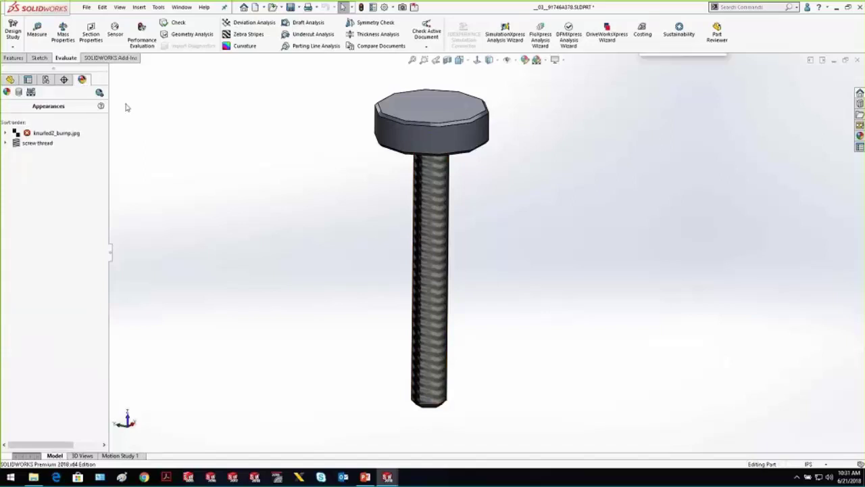
pyautogui.rightClick(39, 143)
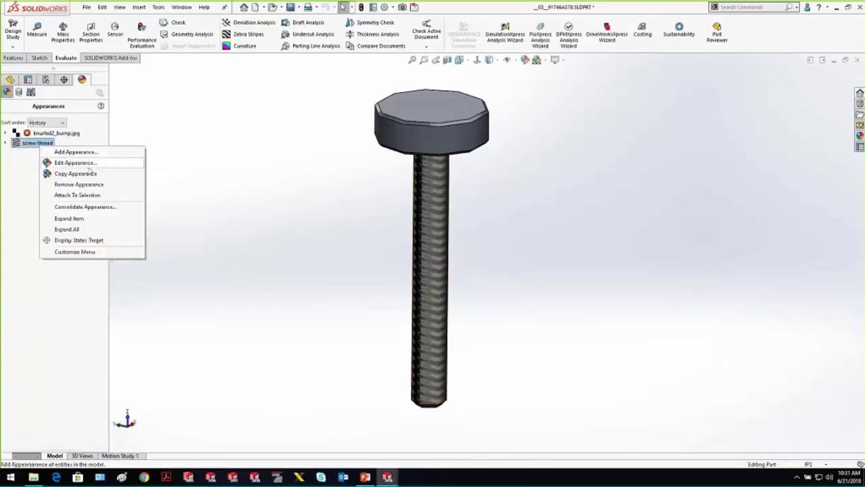
pyautogui.click(92, 185)
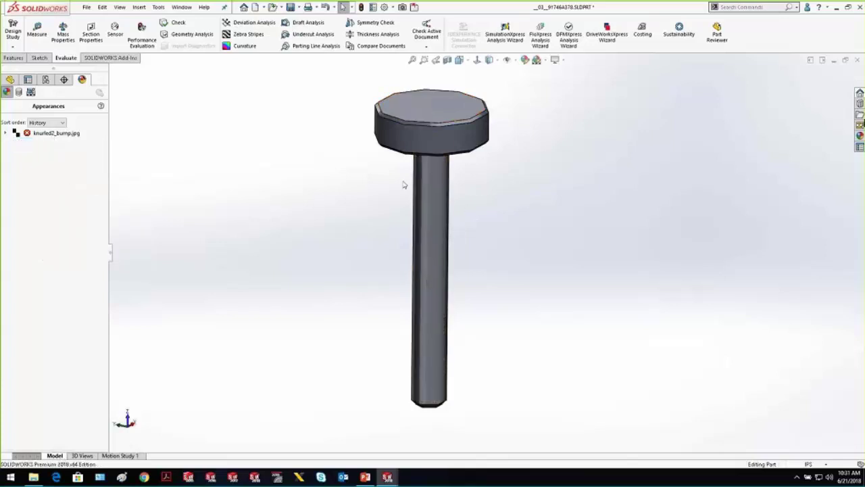
# Apply the screw thread appearance from the Miscellaneous Pattern library to the cylindrical shank face only.
pyautogui.click(860, 135)
pyautogui.click(695, 88)
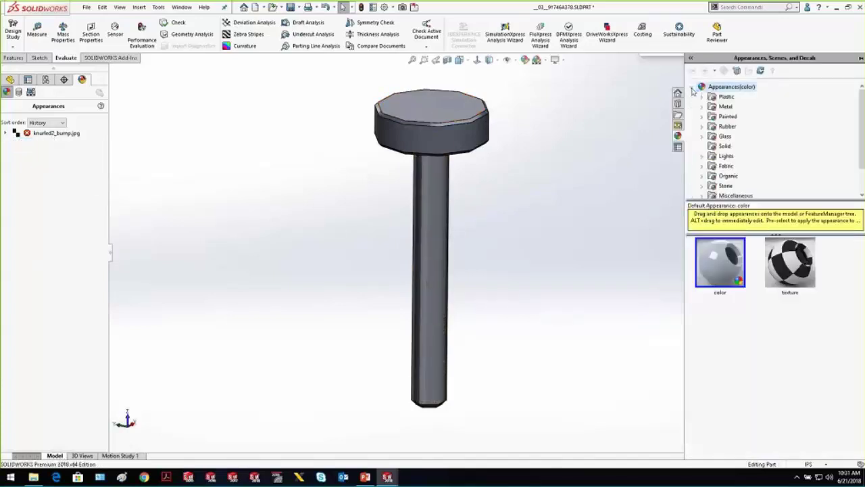
pyautogui.scroll(-1, 750, 140)
pyautogui.click(703, 167)
pyautogui.click(737, 176)
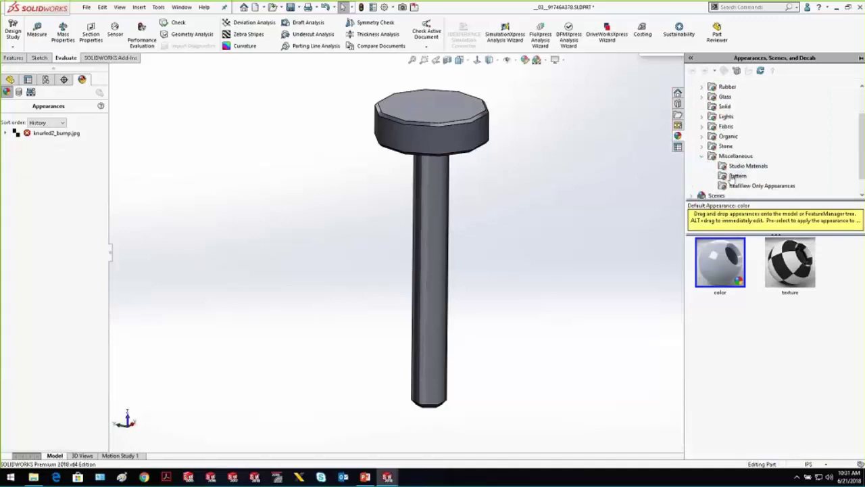
pyautogui.click(795, 415)
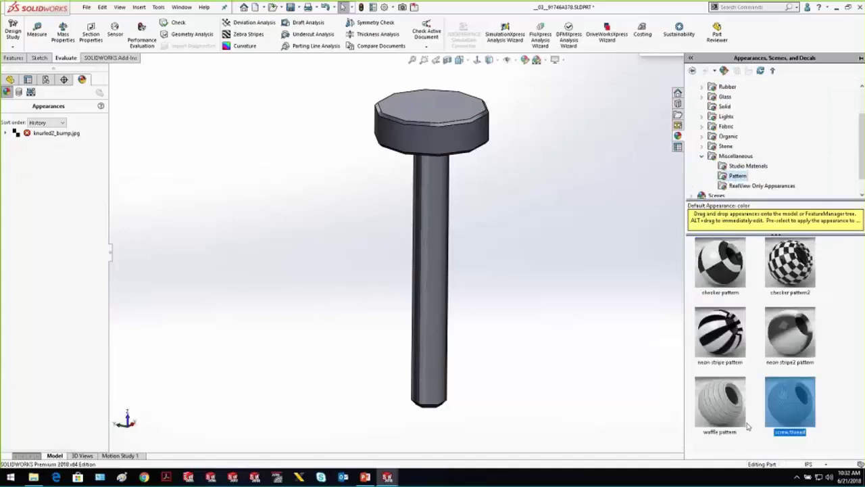
pyautogui.moveTo(798, 413); pyautogui.dragTo(744, 386)
pyautogui.moveTo(520, 290); pyautogui.dragTo(431, 249)
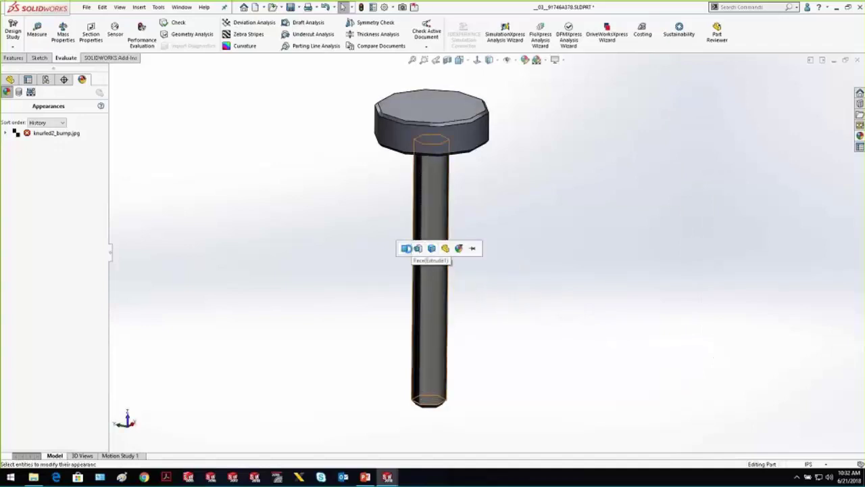
pyautogui.click(406, 248)
# Edit the screw thread appearance on the shank face, setting its mapping to the largest size, and inspect the result.
pyautogui.rightClick(37, 144)
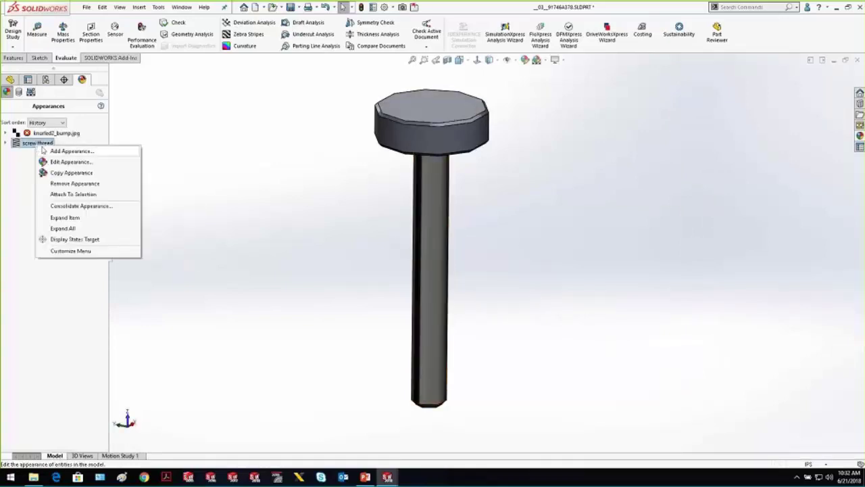
pyautogui.click(65, 161)
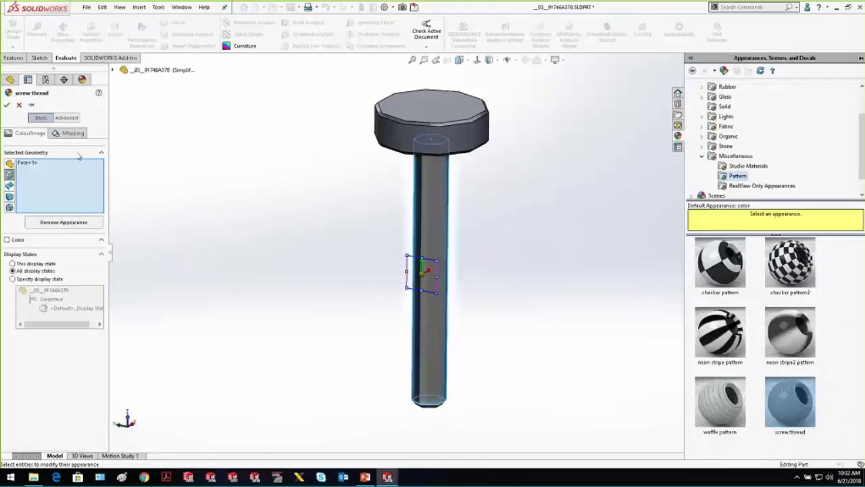
pyautogui.click(71, 133)
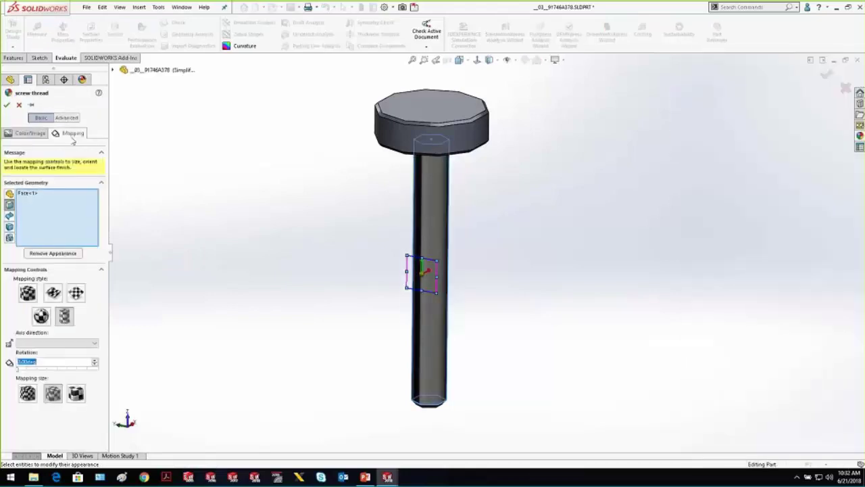
pyautogui.click(75, 393)
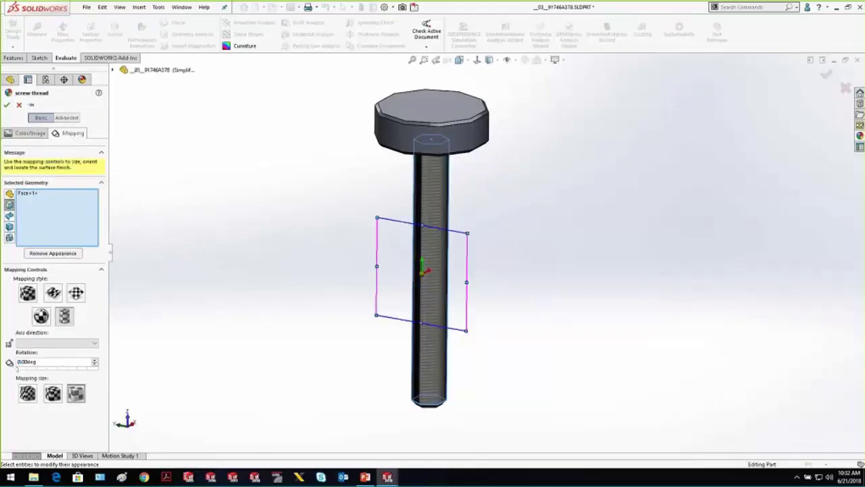
pyautogui.click(7, 105)
pyautogui.moveTo(534, 249); pyautogui.dragTo(480, 270, button='middle')
pyautogui.hotkey('ctrl', '7')
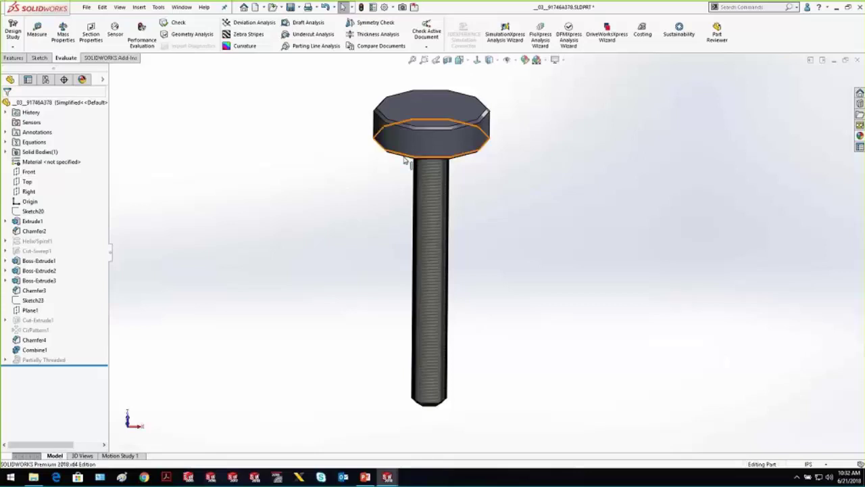
# In Assem1, switch the screw component to its Simplified configuration and check its graphics triangles in Assembly Visualization.
pyautogui.click(185, 7)
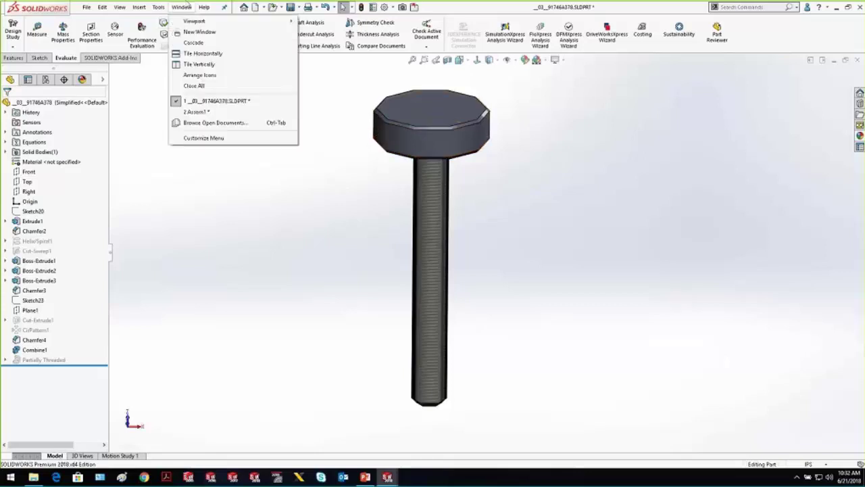
pyautogui.click(195, 111)
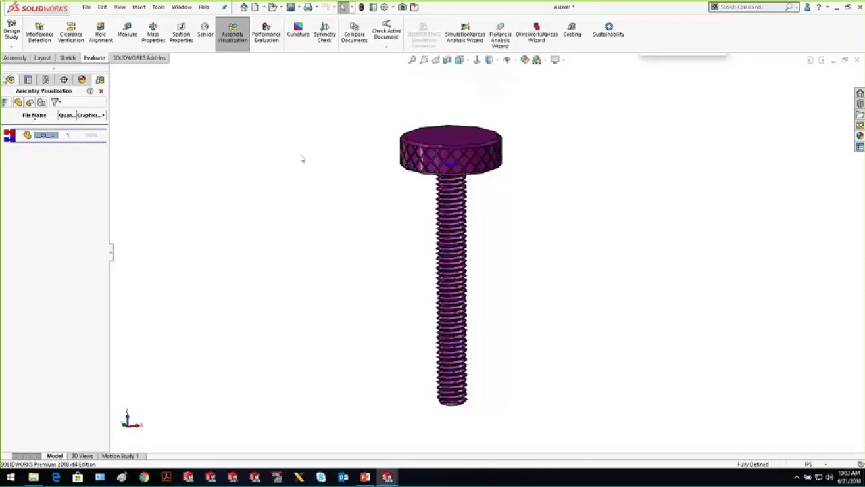
pyautogui.click(9, 79)
pyautogui.click(61, 181)
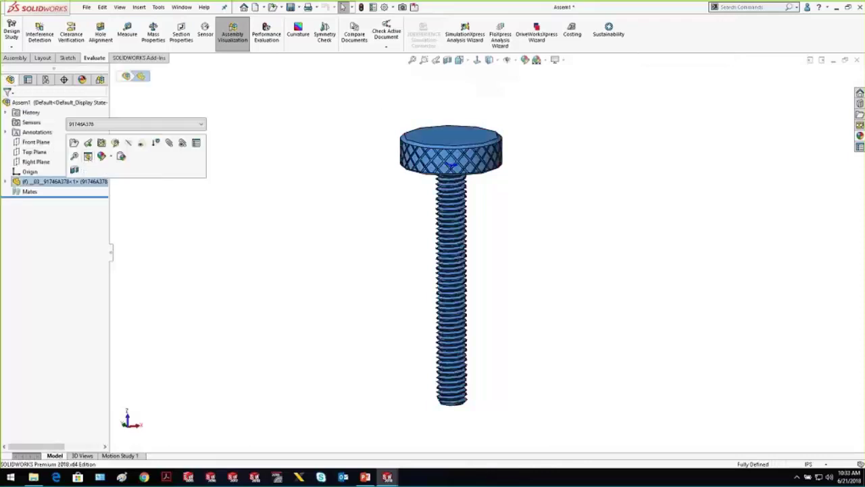
pyautogui.click(106, 125)
pyautogui.click(94, 131)
pyautogui.rightClick(112, 140)
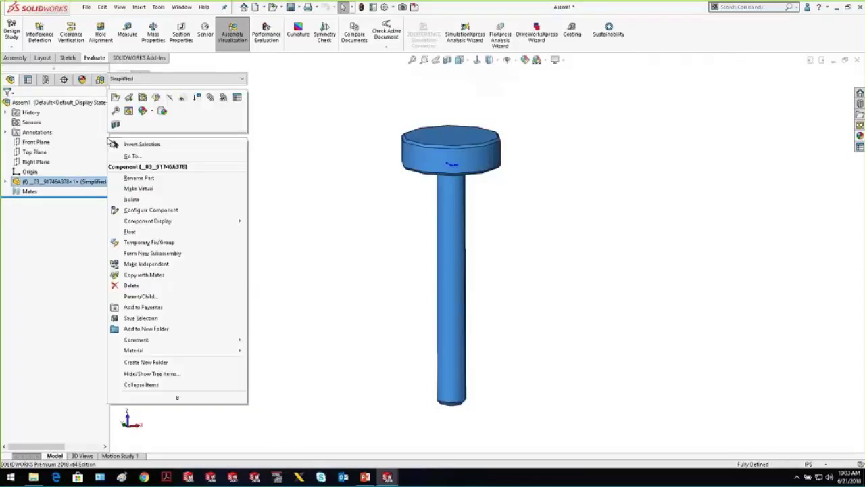
pyautogui.click(316, 151)
pyautogui.click(100, 80)
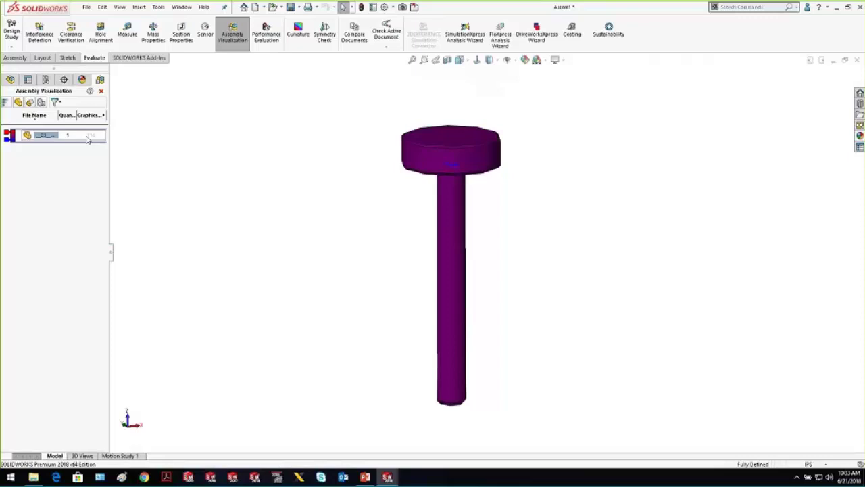
# Switch to PowerPoint, start the slide show from the current slide, and open the pipe nipple part in SOLIDWORKS from its slide.
pyautogui.click(365, 476)
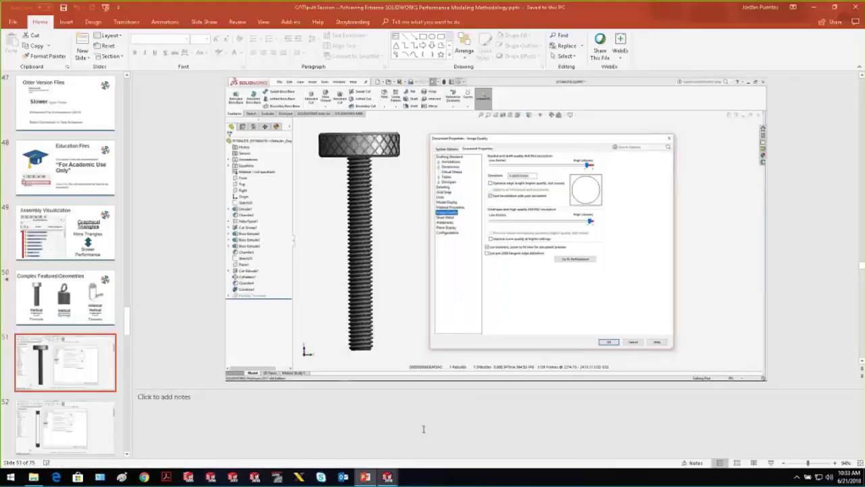
pyautogui.click(771, 463)
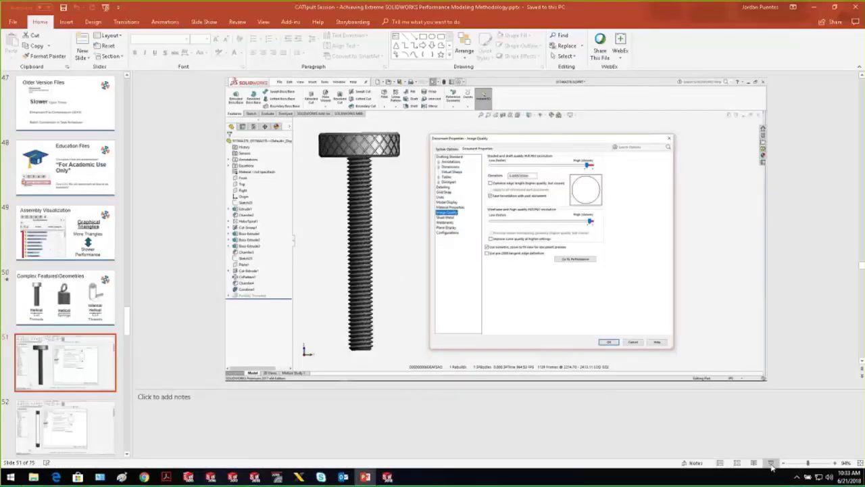
pyautogui.press('Right')
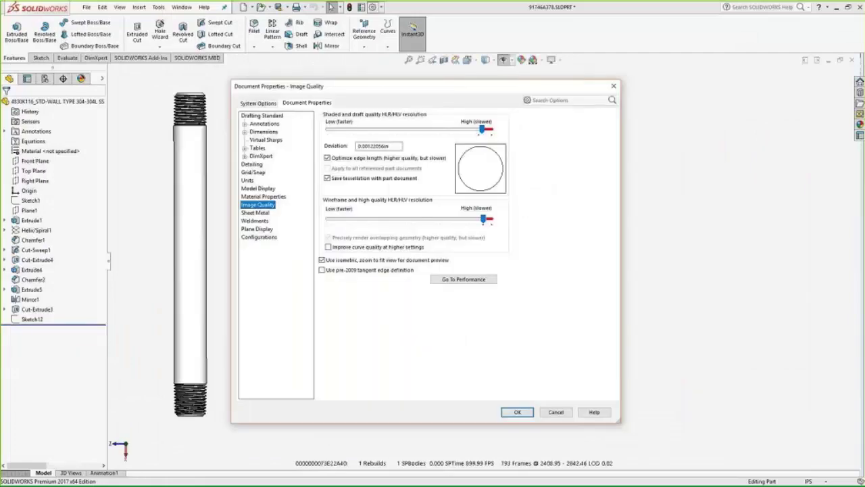
pyautogui.press('Right')
pyautogui.press('Left')
pyautogui.press('Left')
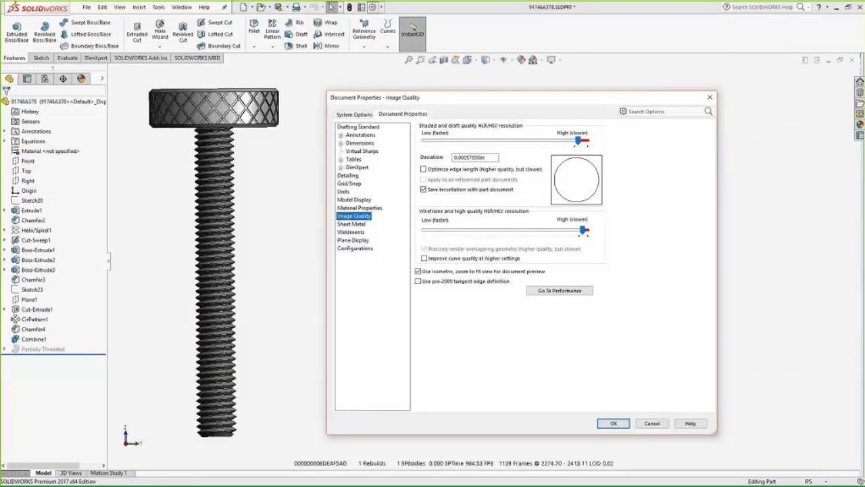
pyautogui.press('Right')
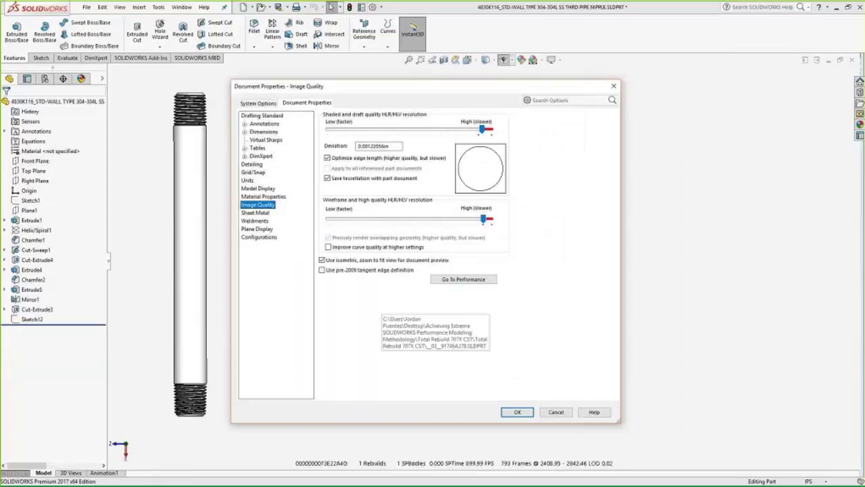
pyautogui.click(199, 263)
pyautogui.press('Escape')
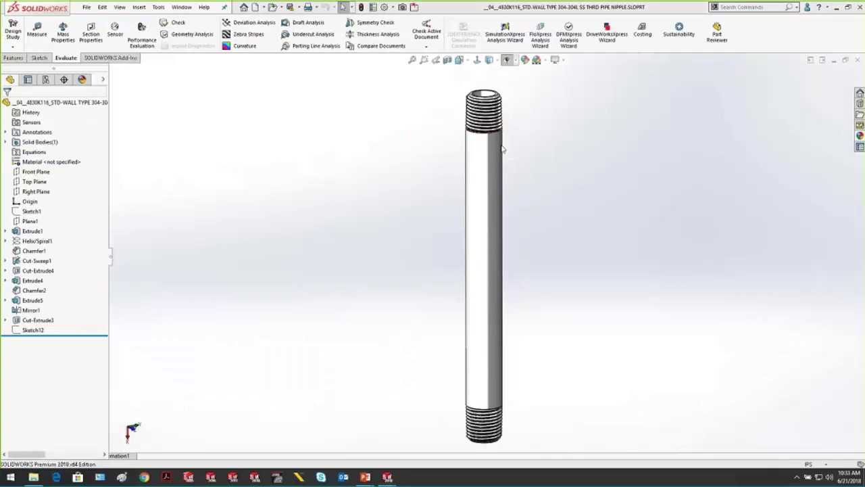
# Lower the pipe nipple's shaded and draft quality resolution to near the low (faster) end in its image quality settings.
pyautogui.click(158, 6)
pyautogui.click(176, 438)
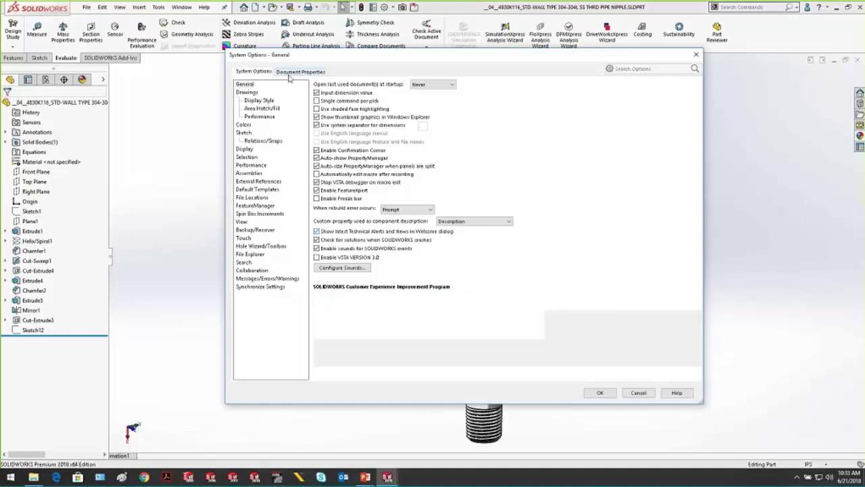
pyautogui.click(292, 72)
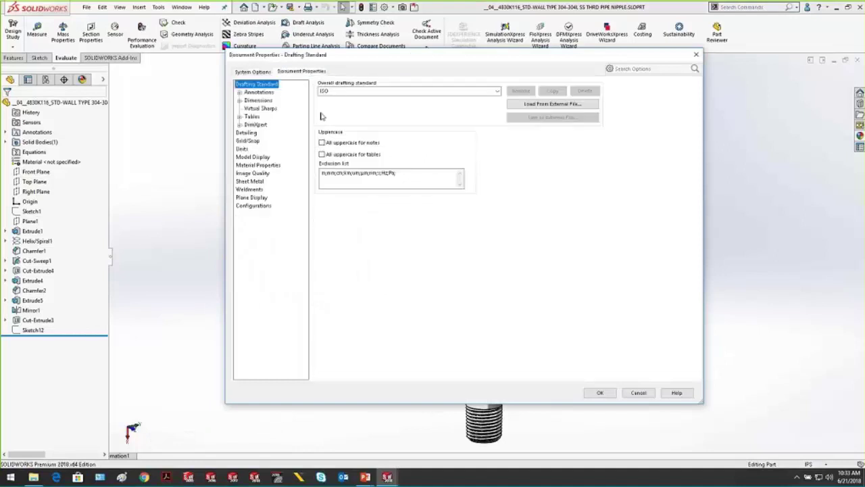
pyautogui.click(252, 173)
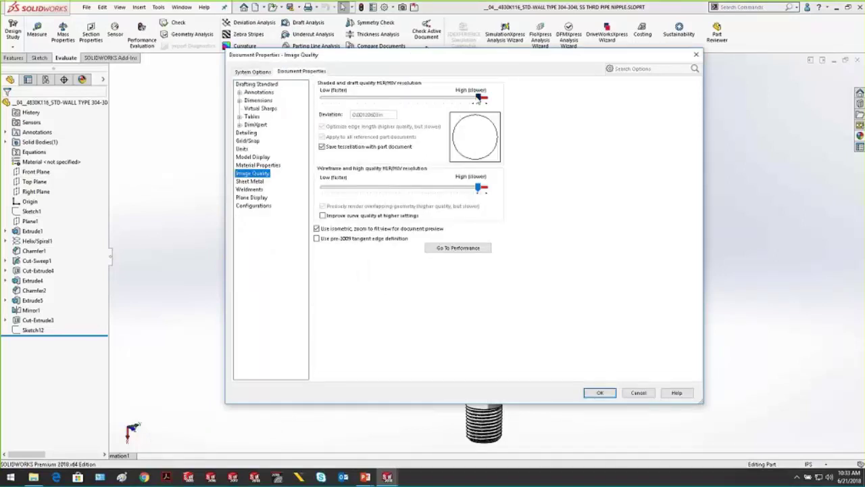
pyautogui.moveTo(480, 98); pyautogui.dragTo(341, 99)
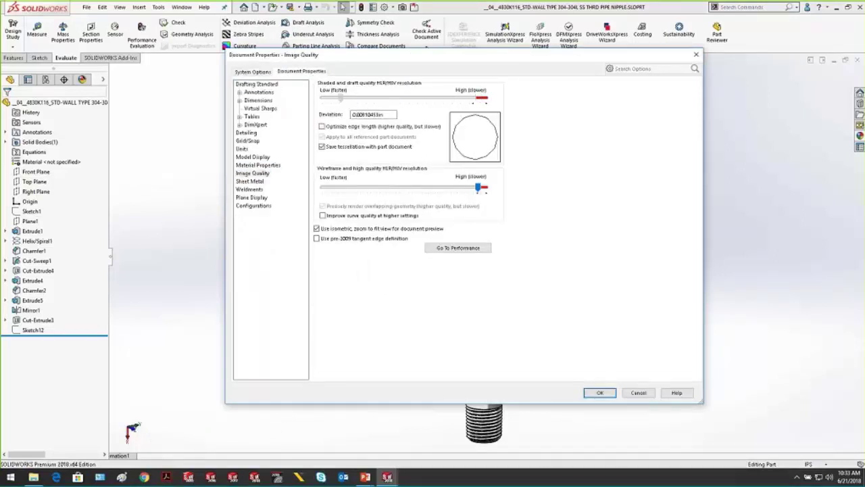
pyautogui.click(599, 392)
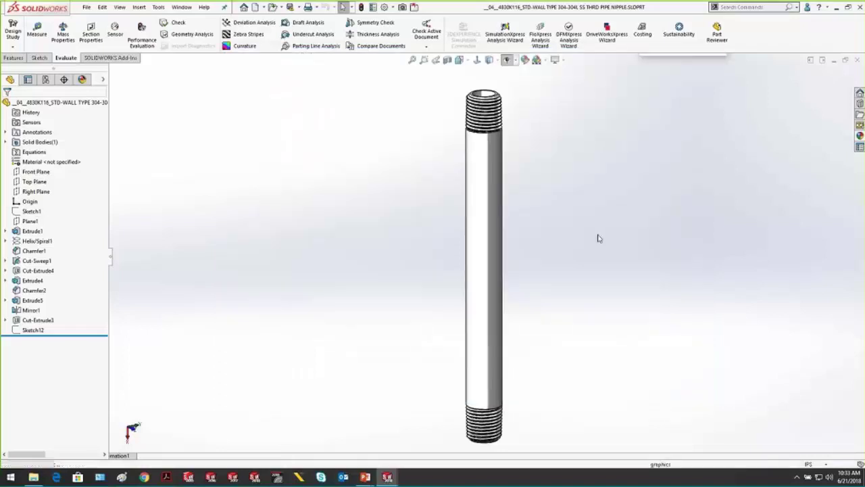
# Compare the pipe nipple's 4830K116 and Simplified configurations, leaving Simplified active.
pyautogui.click(45, 79)
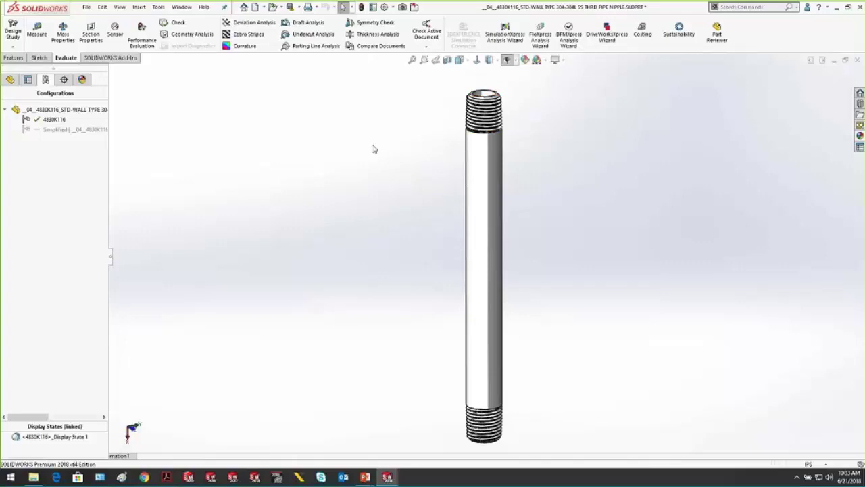
pyautogui.doubleClick(80, 129)
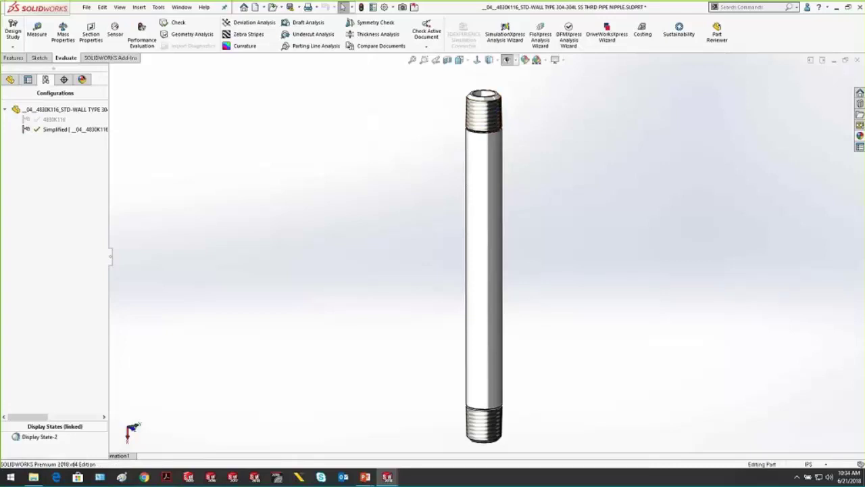
pyautogui.doubleClick(44, 121)
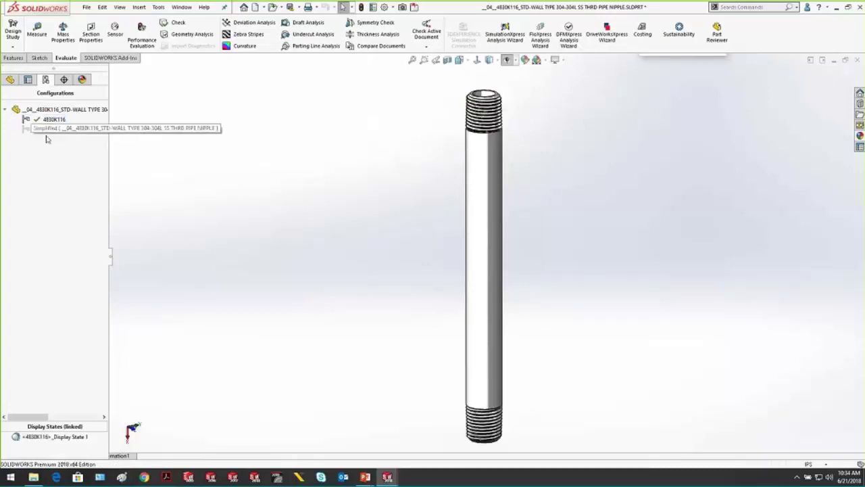
pyautogui.doubleClick(47, 128)
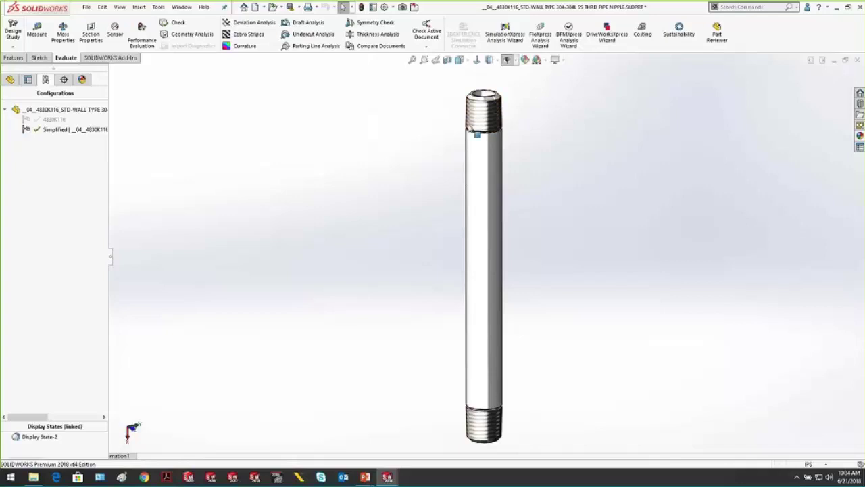
# Return to the PowerPoint slide show, open the button-head screw part in SOLIDWORKS, and activate its Simplified configuration.
pyautogui.moveTo(365, 477)
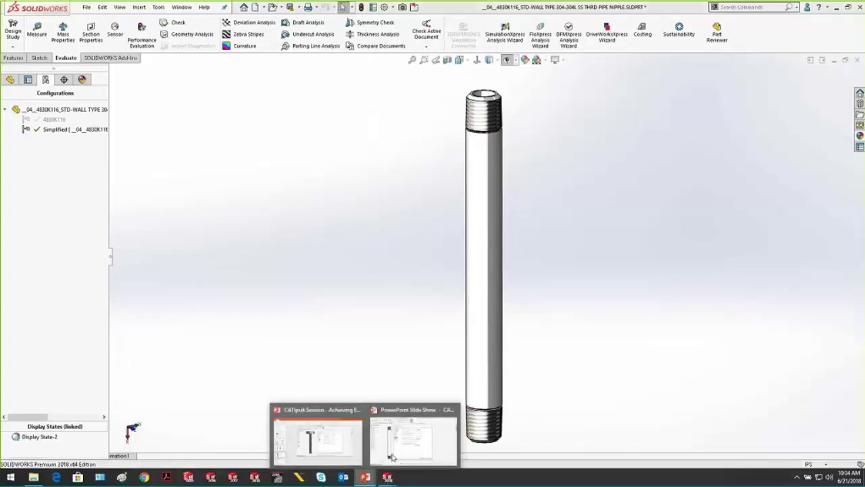
pyautogui.click(412, 438)
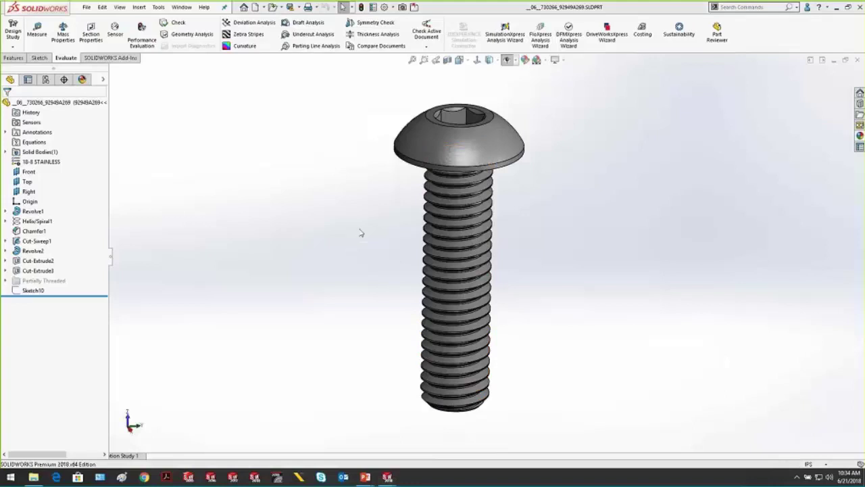
pyautogui.click(46, 80)
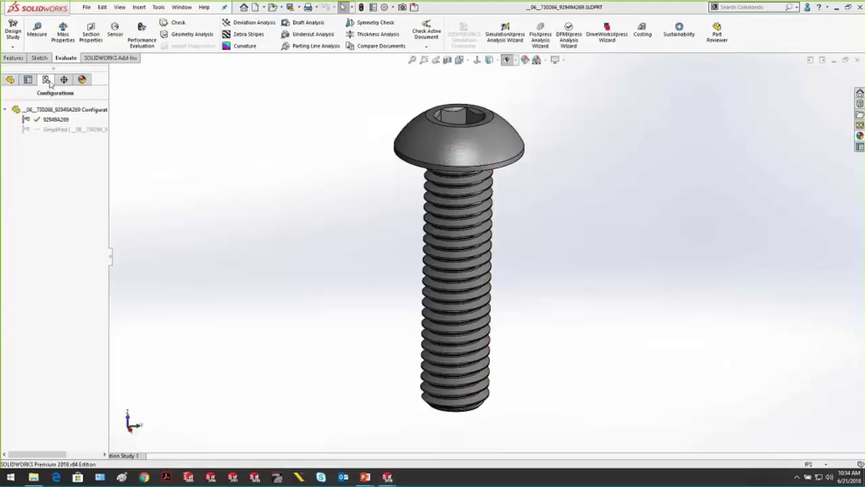
pyautogui.doubleClick(66, 130)
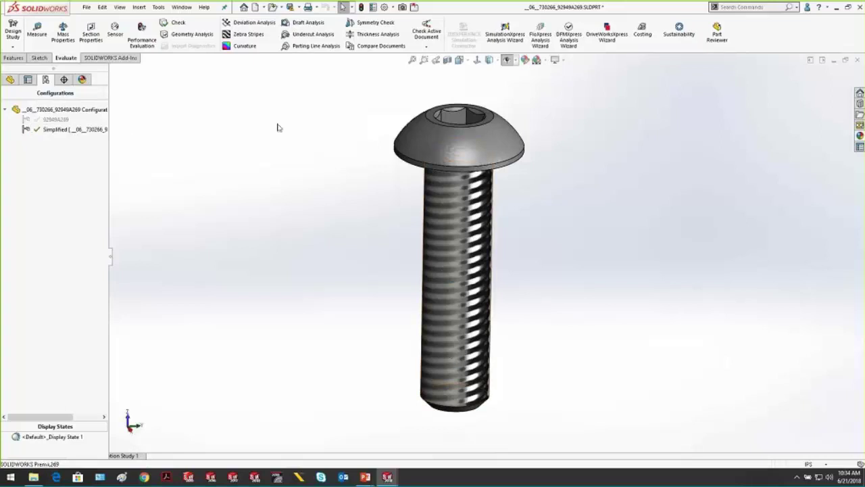
# Lower the button-head screw's shaded and draft quality resolution toward the low (faster) end in its image quality settings.
pyautogui.click(158, 7)
pyautogui.click(174, 437)
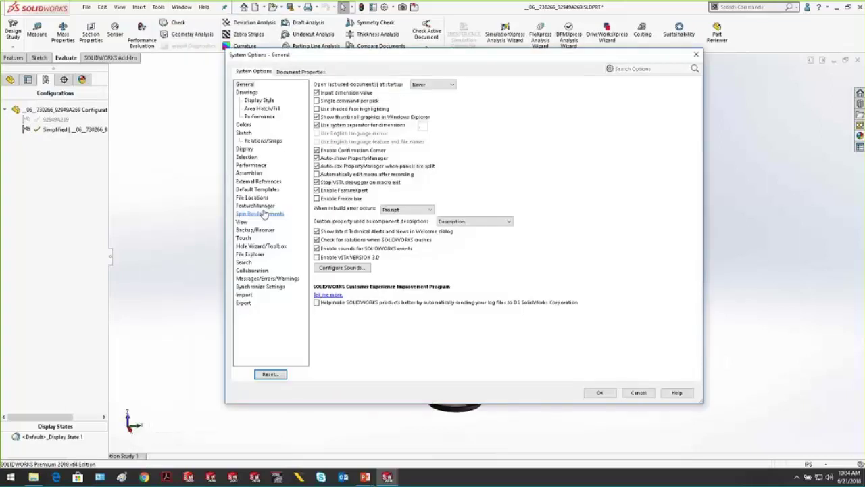
pyautogui.click(251, 165)
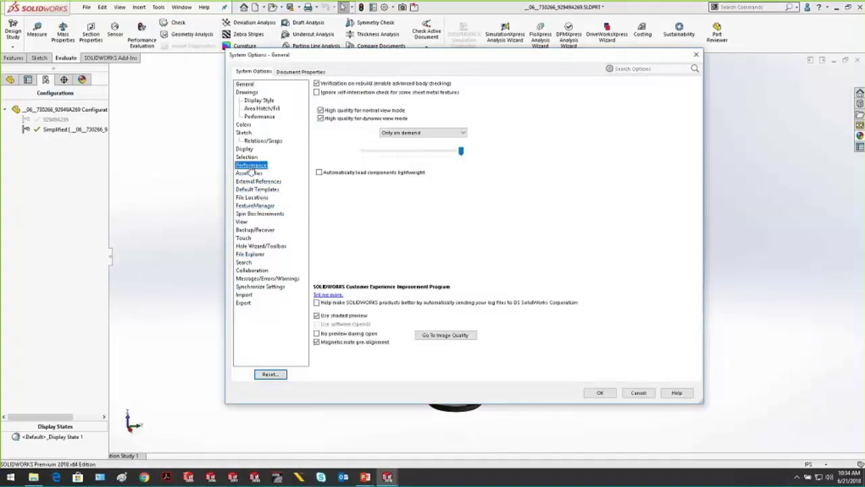
pyautogui.click(444, 334)
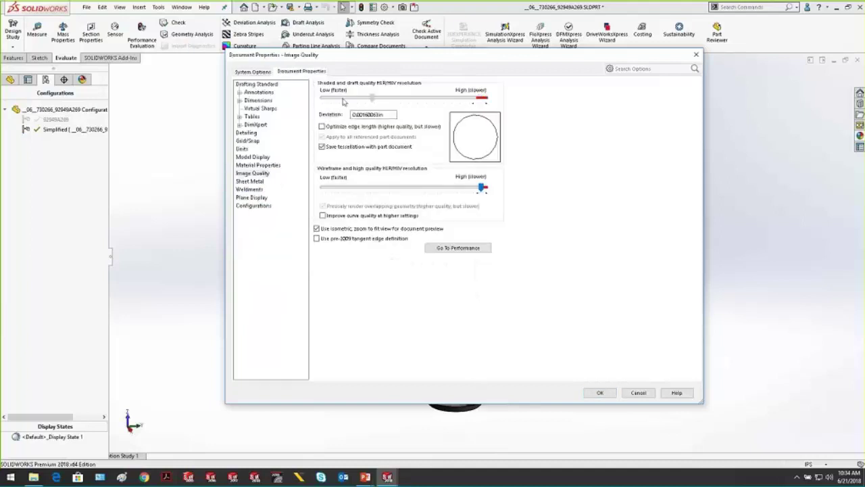
pyautogui.press('Return')
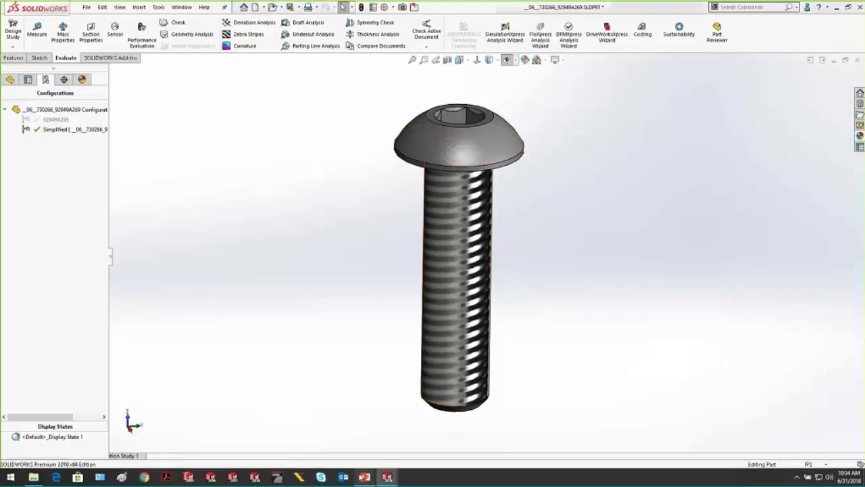
# Return to the PowerPoint slide show, move past the button-head screw slide, and open the Southco handle part in SOLIDWORKS.
pyautogui.moveTo(377, 472)
pyautogui.click(401, 443)
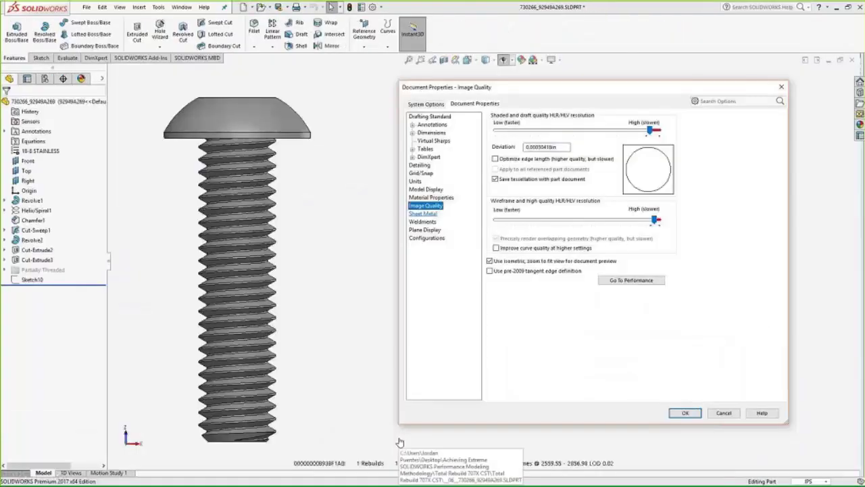
pyautogui.click(400, 443)
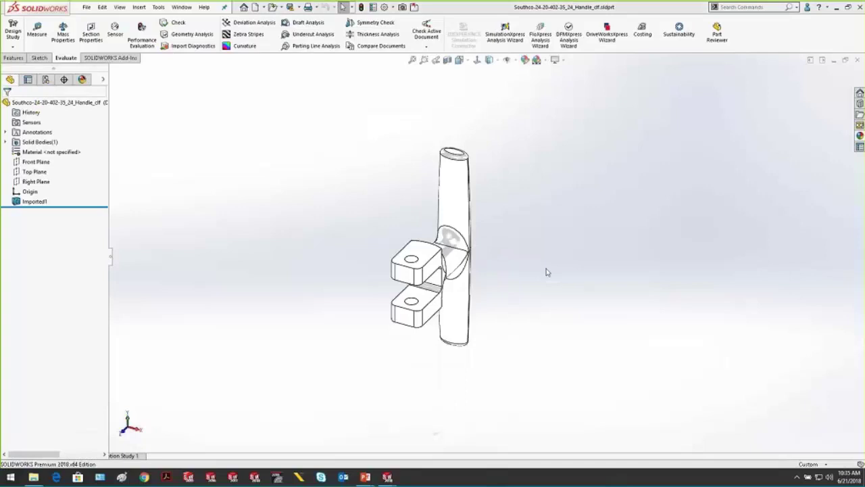
# Run Import Diagnostics on the handle's Imported1 feature and review the listed faulty faces.
pyautogui.moveTo(547, 273); pyautogui.dragTo(428, 226, button='middle')
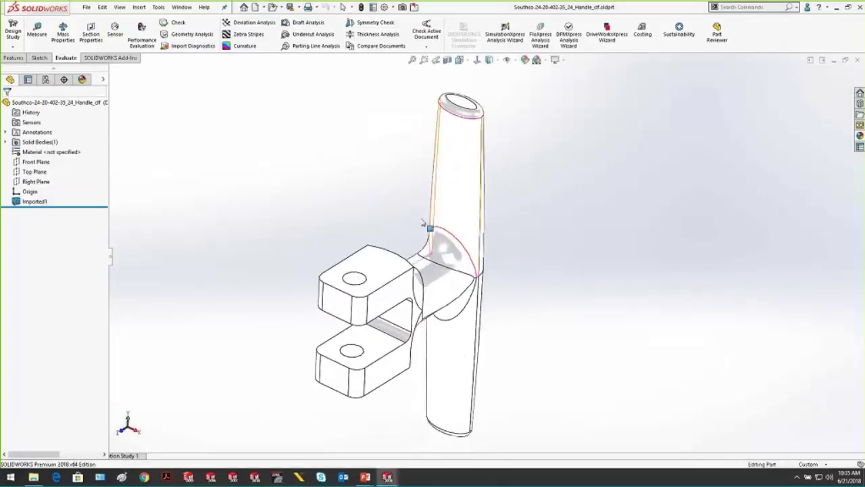
pyautogui.rightClick(31, 203)
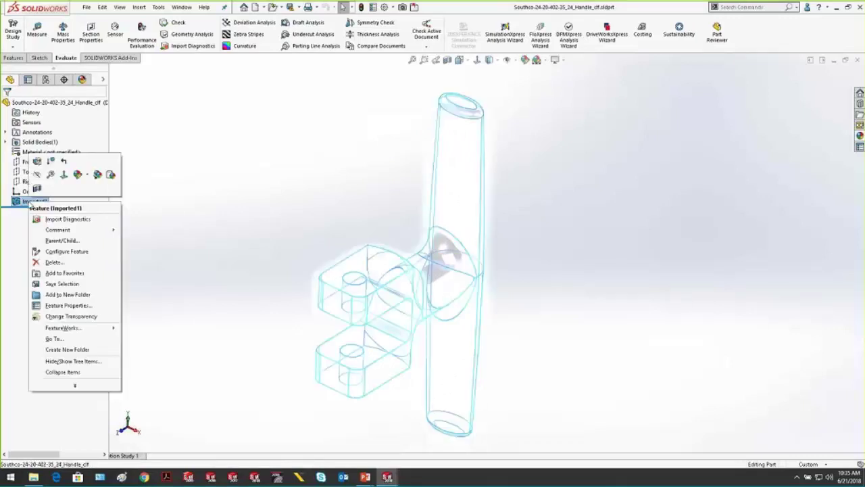
pyautogui.click(55, 218)
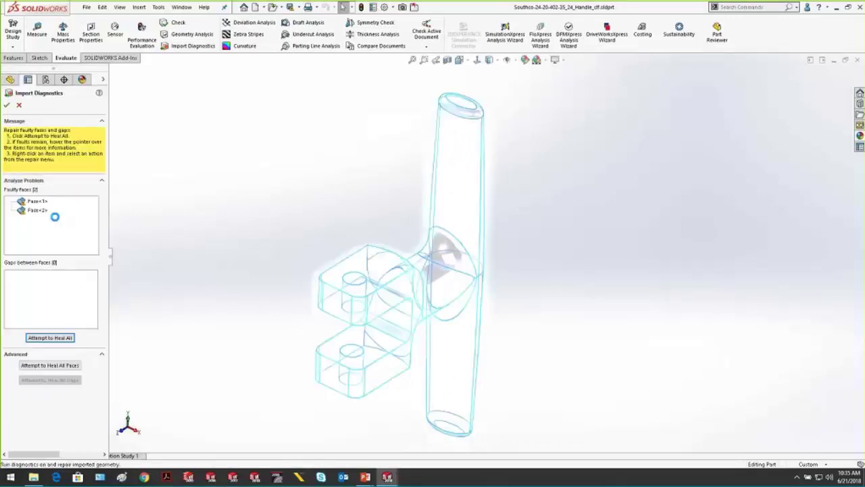
pyautogui.moveTo(42, 214)
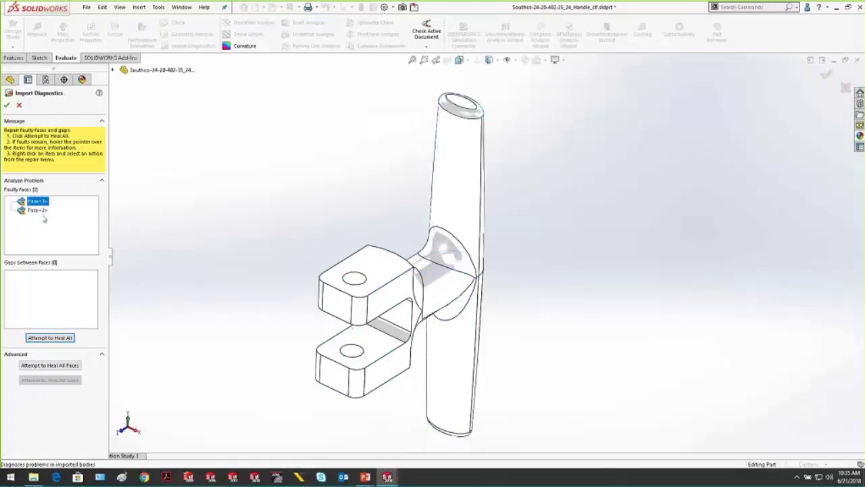
# Highlight the second faulty face on the handle and leave Import Diagnostics without healing anything.
pyautogui.click(43, 214)
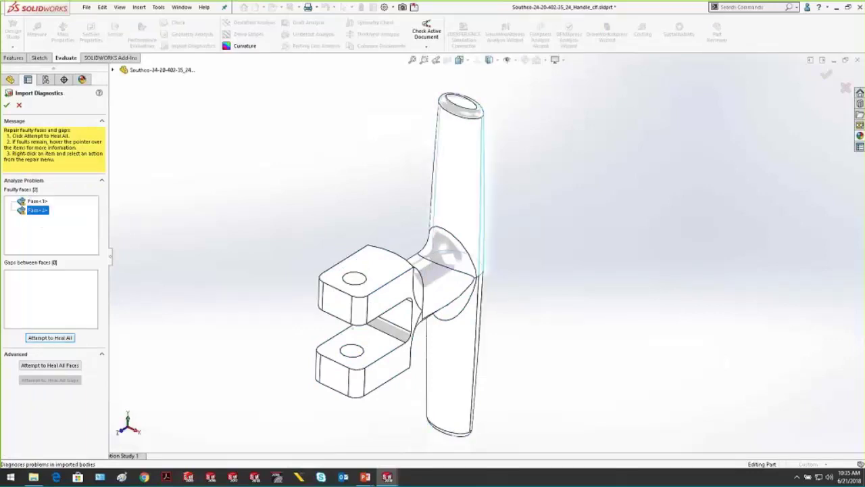
pyautogui.click(19, 105)
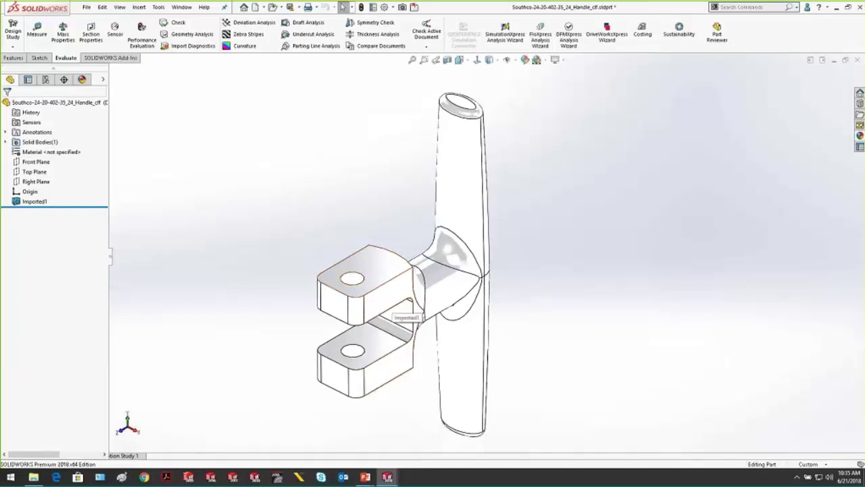
# Sketch a circle of about 0.16 in radius on the upper lug's top face, centred on its hole at the origin.
pyautogui.click(389, 275)
pyautogui.click(429, 246)
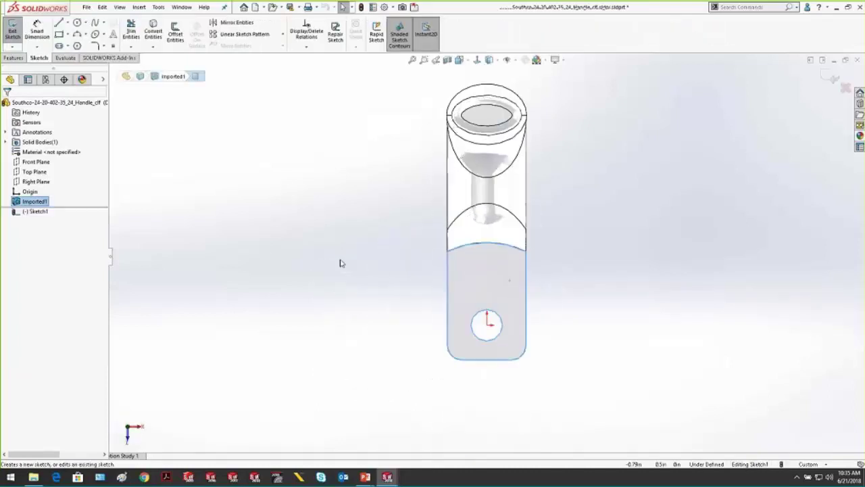
pyautogui.click(77, 22)
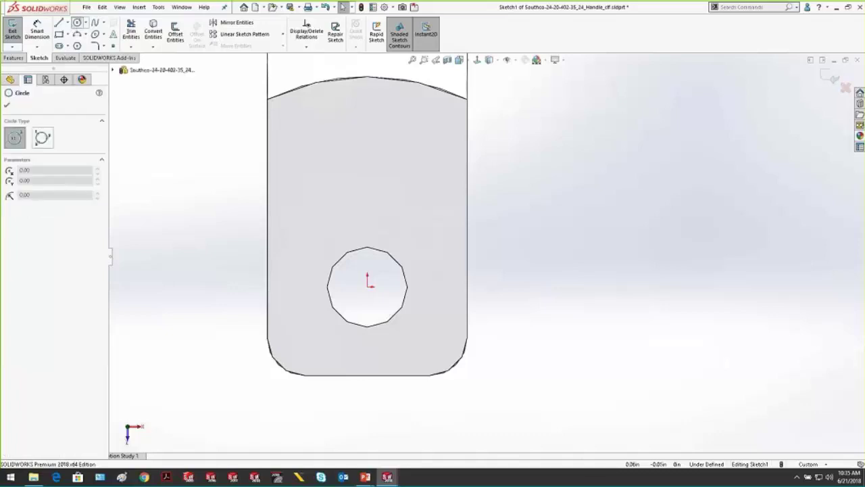
pyautogui.click(368, 284)
pyautogui.click(407, 250)
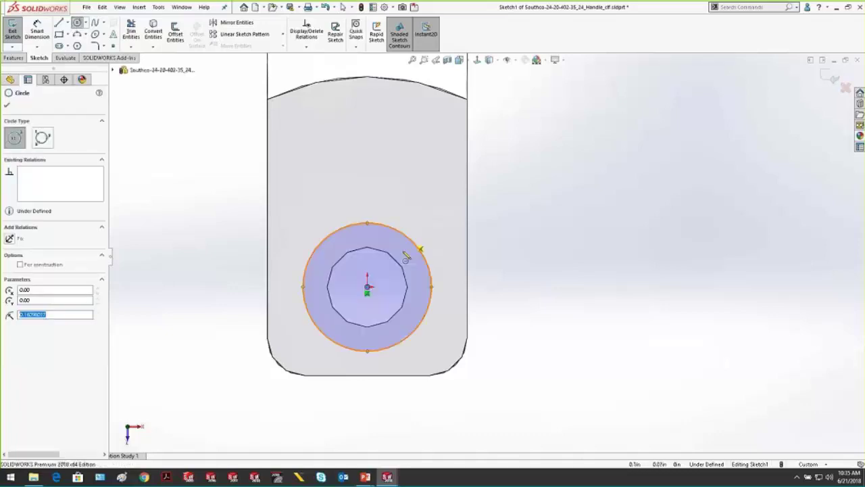
pyautogui.press('Escape')
pyautogui.press('f')
pyautogui.moveTo(440, 297)
pyautogui.mouseDown(button='middle')
pyautogui.moveTo(429, 140)
pyautogui.moveTo(379, 122)
pyautogui.mouseUp(button='middle')
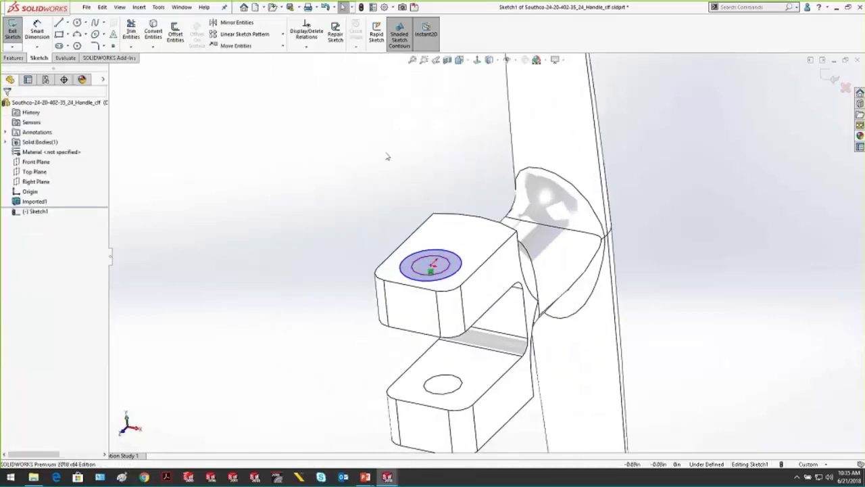
# Try to cut the sketched circle Through All the lugs with an Extruded Cut.
pyautogui.click(14, 58)
pyautogui.click(136, 33)
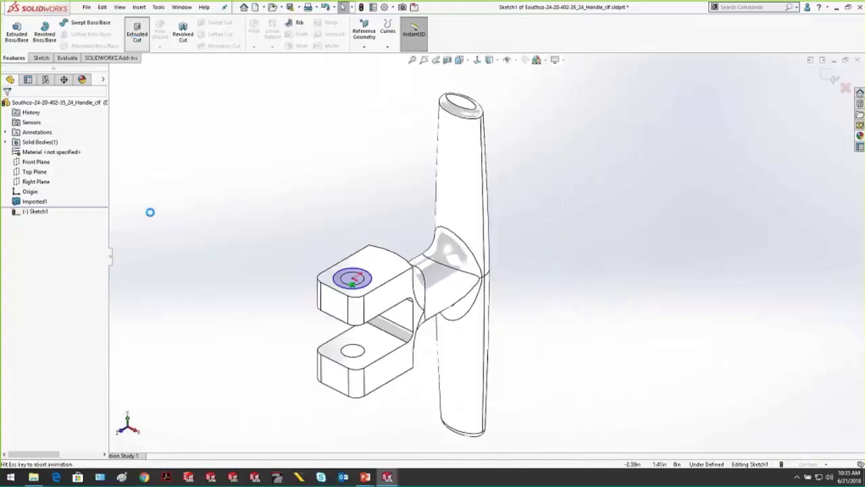
pyautogui.click(60, 159)
pyautogui.click(40, 170)
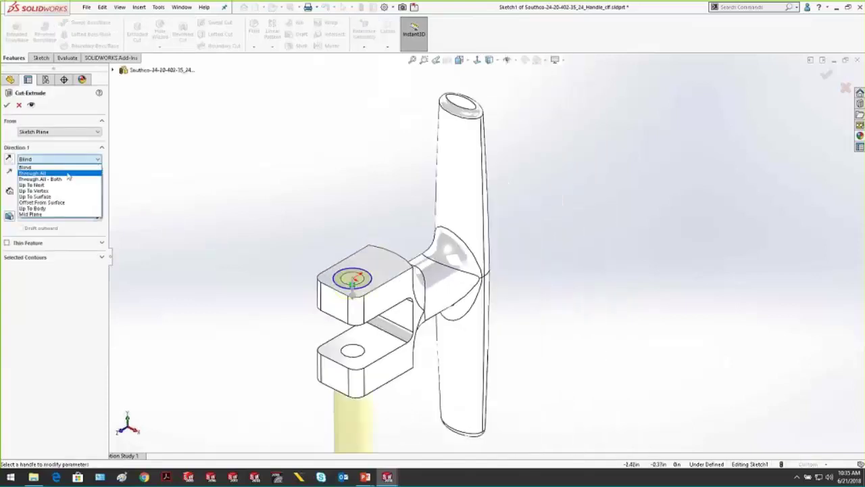
pyautogui.click(6, 106)
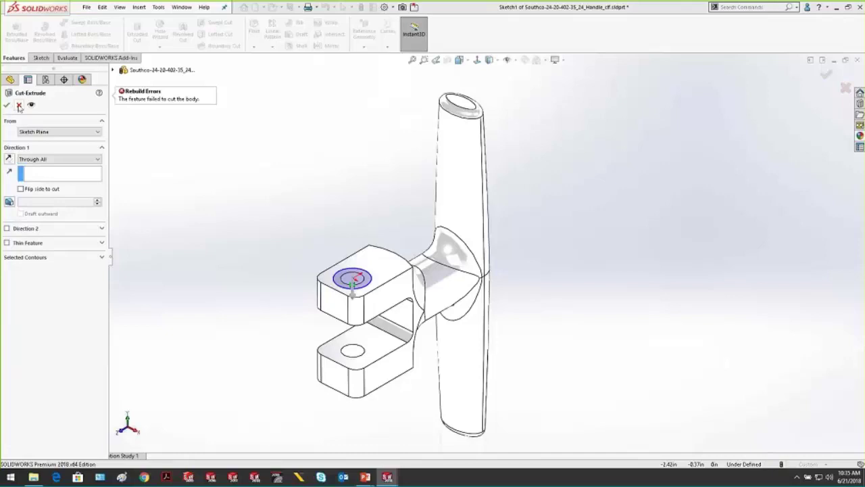
pyautogui.press('Escape')
# Exit the circle sketch on the upper lug and discard it.
pyautogui.rightClick(41, 215)
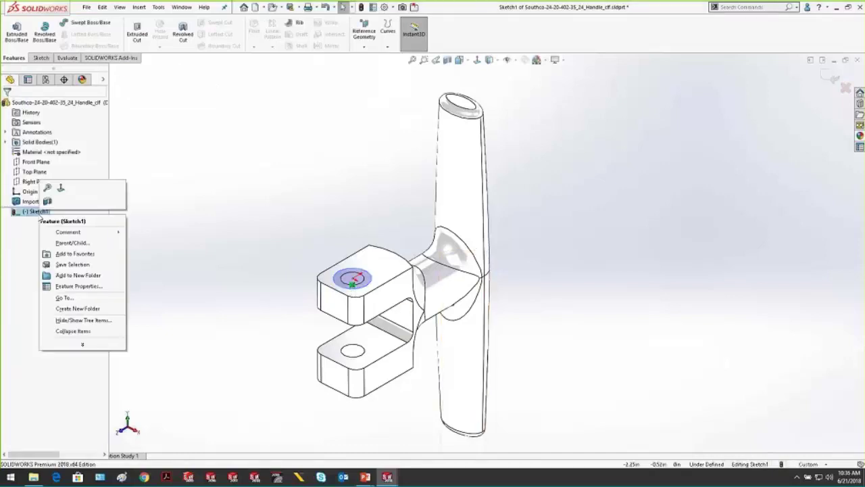
pyautogui.press('Escape')
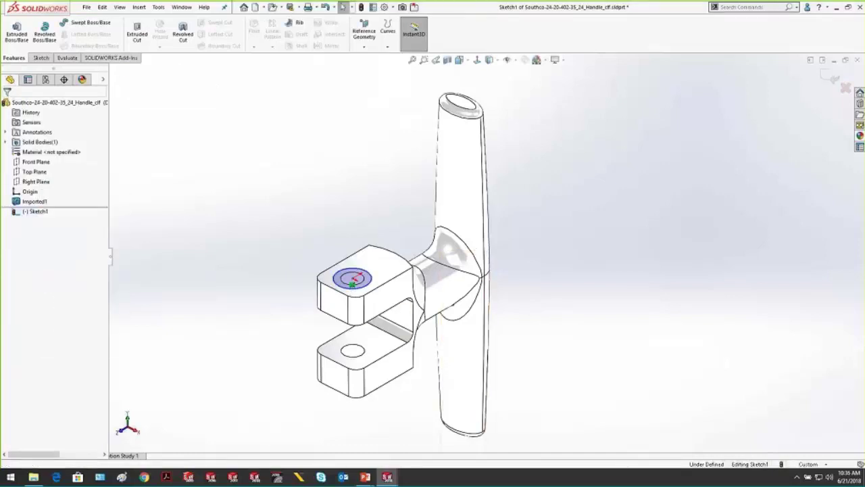
pyautogui.click(845, 88)
pyautogui.click(446, 242)
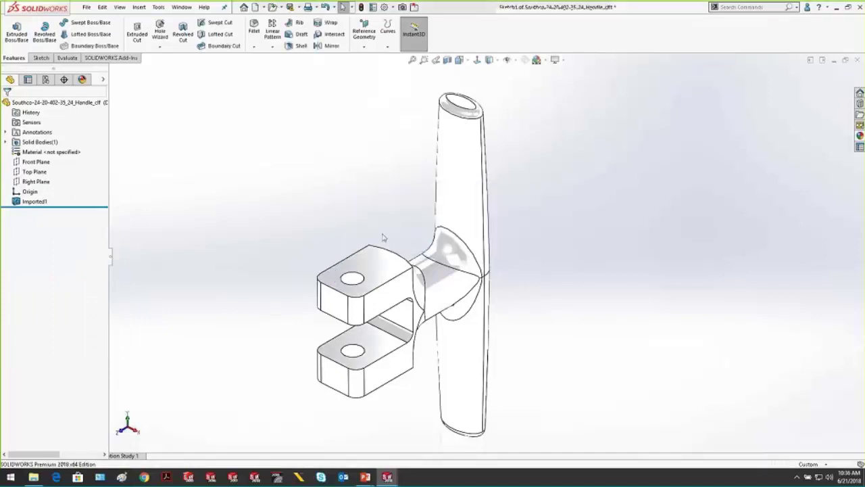
# Run Import Diagnostics on the imported feature, heal all faulty faces and accept the repair.
pyautogui.rightClick(47, 201)
pyautogui.click(74, 217)
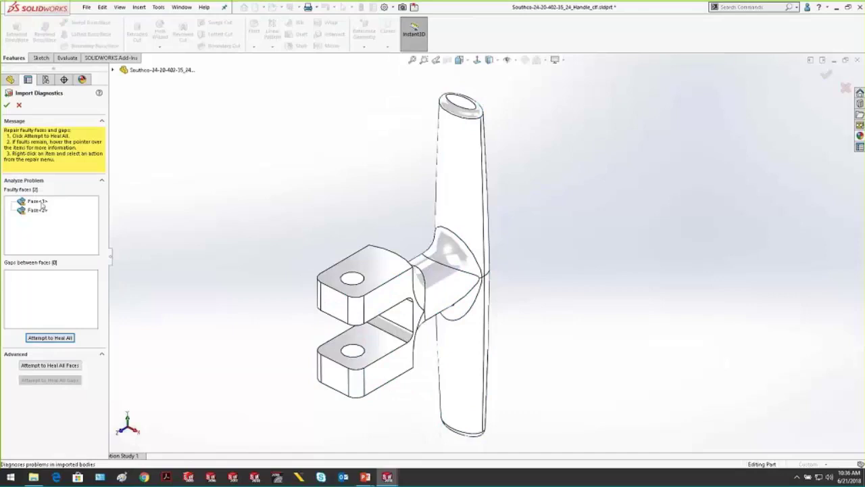
pyautogui.click(39, 337)
pyautogui.click(7, 105)
# Sketch a circle larger than the hole on the upper lug's top face of the healed body, centred at the origin.
pyautogui.click(374, 276)
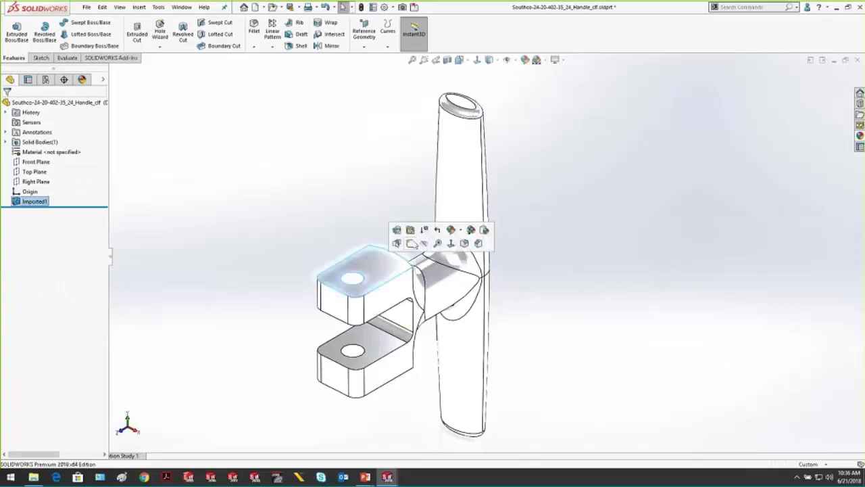
pyautogui.hotkey('ctrl', '8')
pyautogui.click(77, 23)
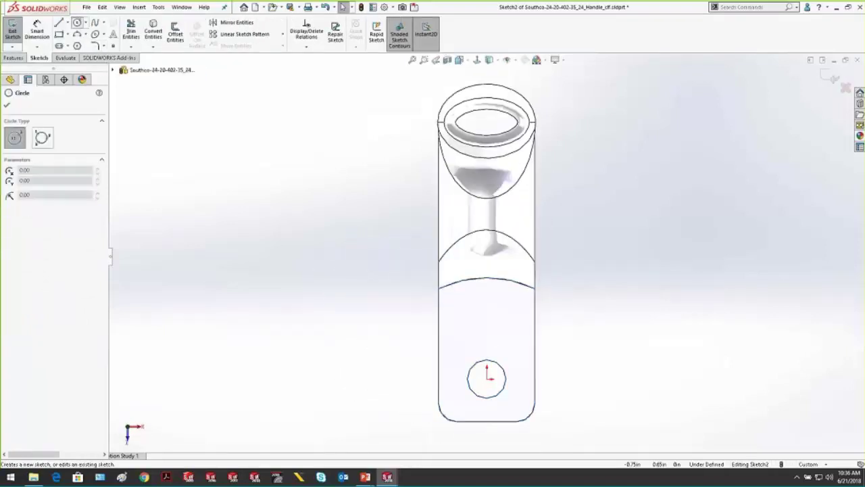
pyautogui.click(487, 377)
pyautogui.click(517, 387)
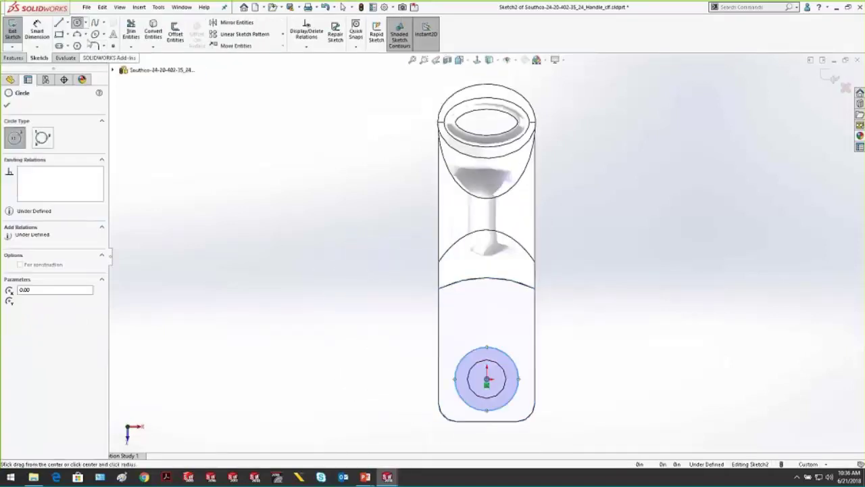
# Extrude-cut the circle Through All both lugs to enlarge their holes.
pyautogui.click(14, 57)
pyautogui.click(138, 35)
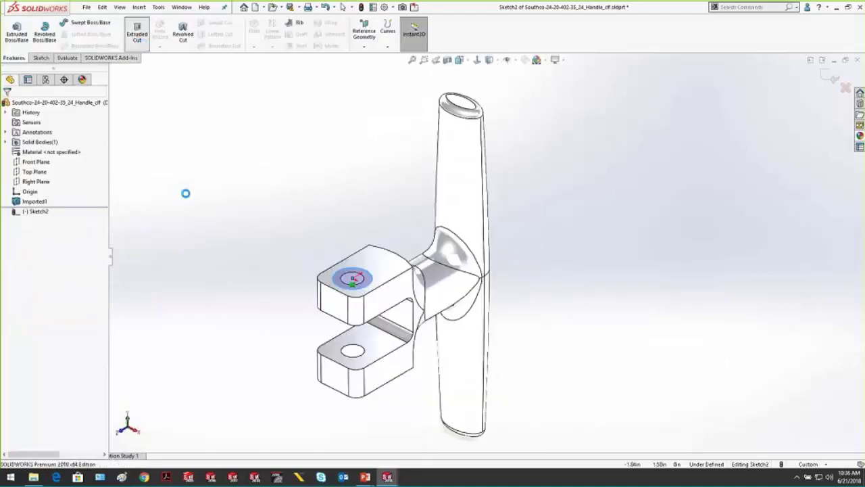
pyautogui.click(84, 159)
pyautogui.click(68, 167)
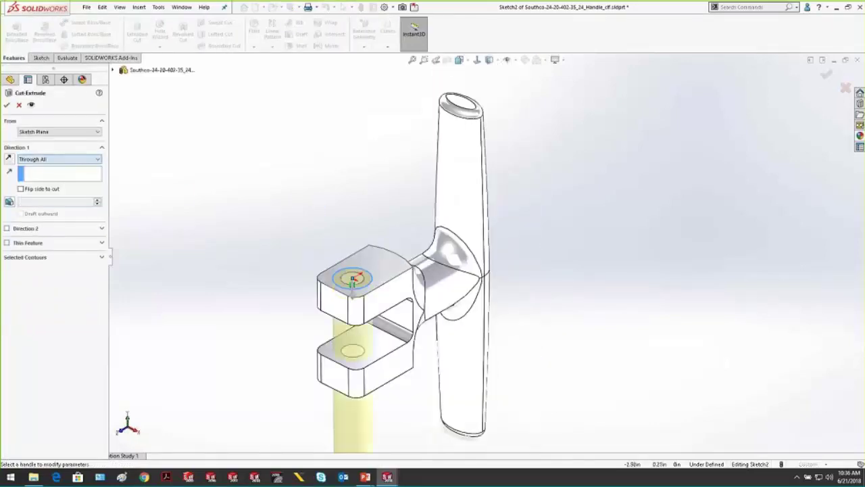
pyautogui.click(7, 105)
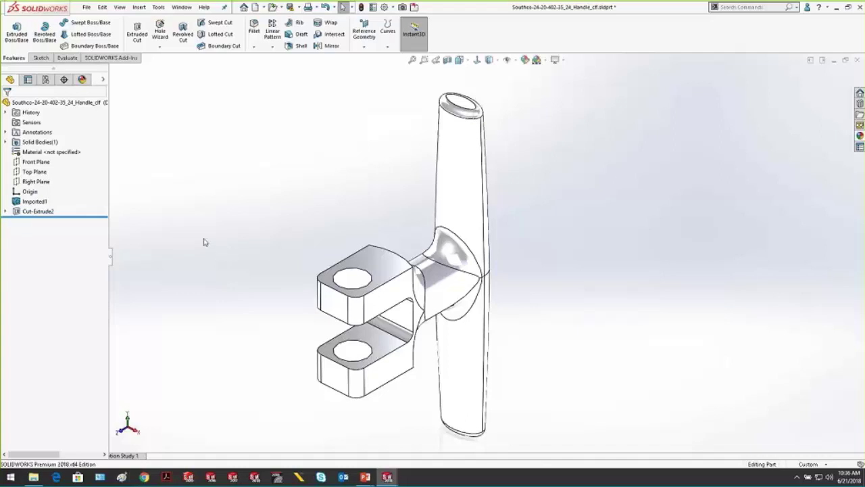
# Check which commands are offered for the imported feature while the extruded cut follows it.
pyautogui.click(34, 211)
pyautogui.rightClick(30, 201)
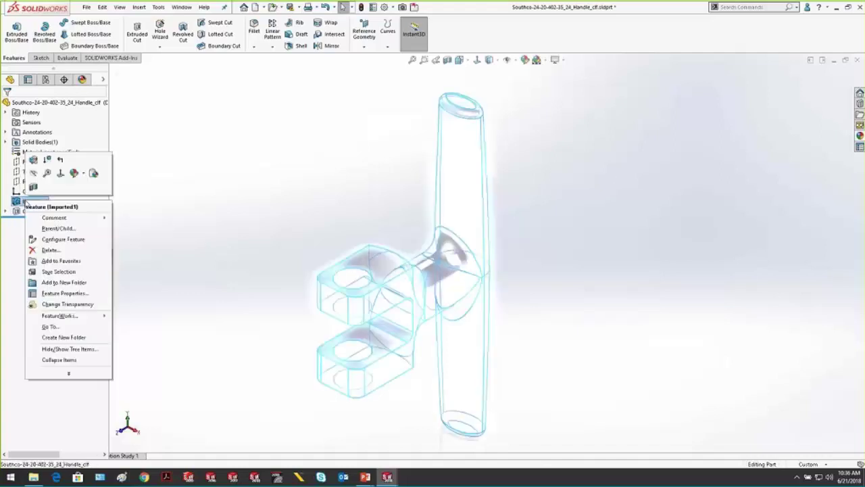
pyautogui.moveTo(48, 219)
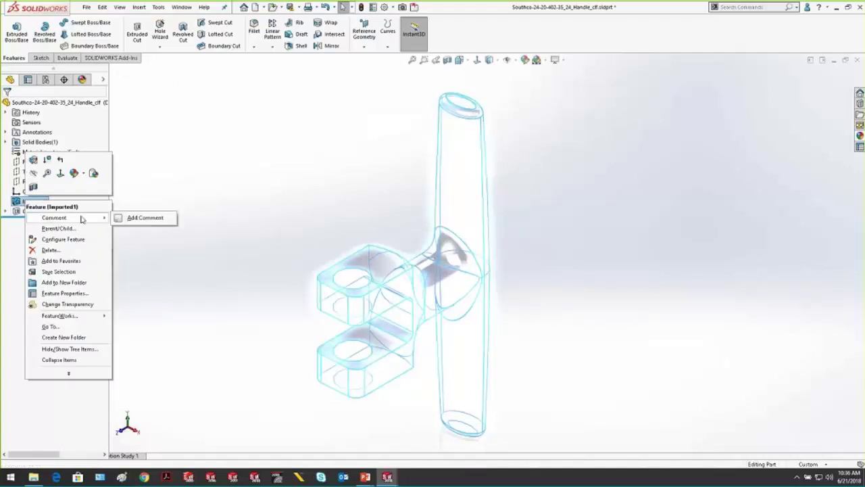
pyautogui.click(142, 219)
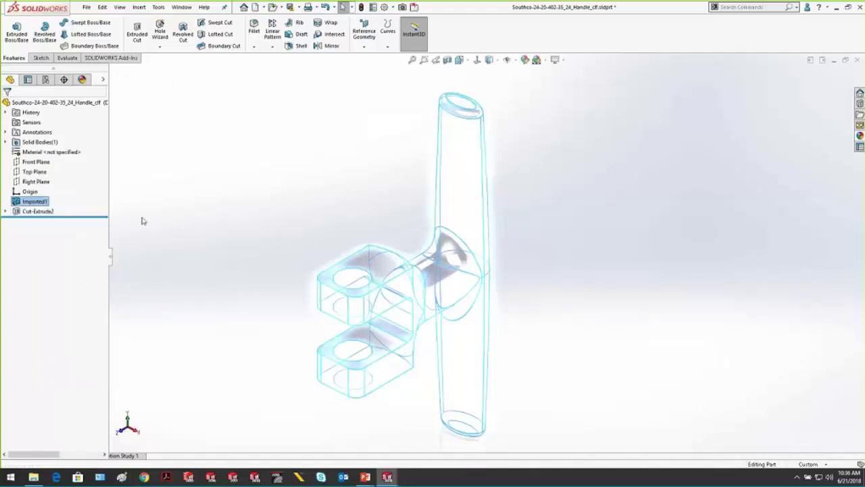
# Delete the extruded cut through the lugs together with its sketch.
pyautogui.click(39, 213)
pyautogui.rightClick(38, 213)
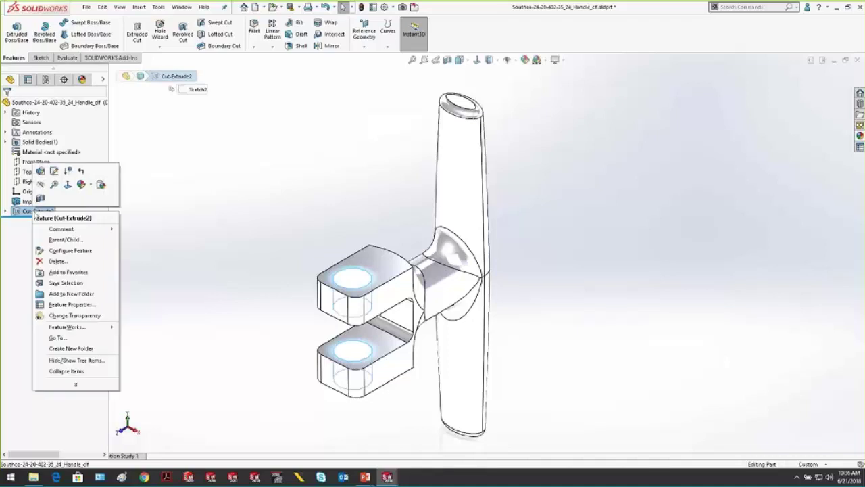
pyautogui.click(47, 260)
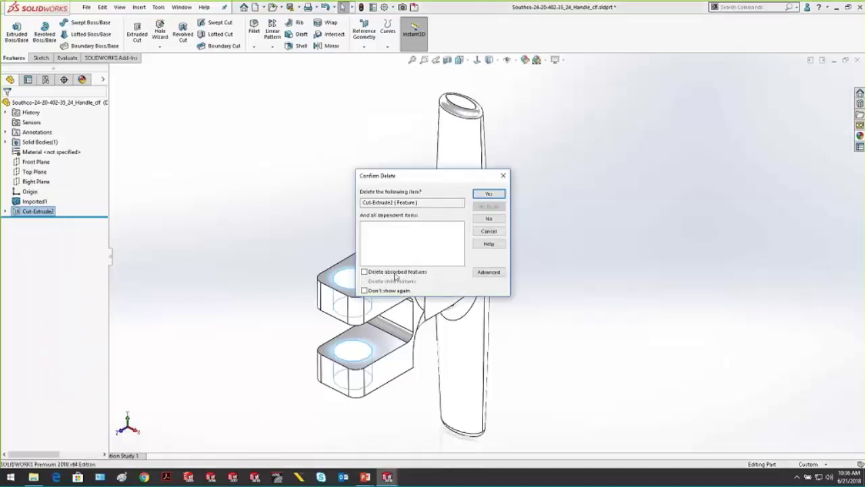
pyautogui.click(498, 194)
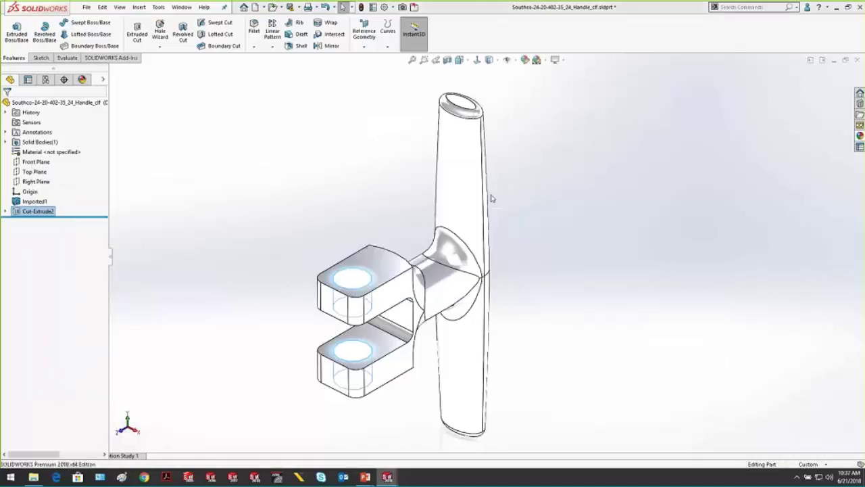
# Start Import Diagnostics on the imported feature again, and switch to the PowerPoint slide on Import Diagnostics.
pyautogui.rightClick(23, 201)
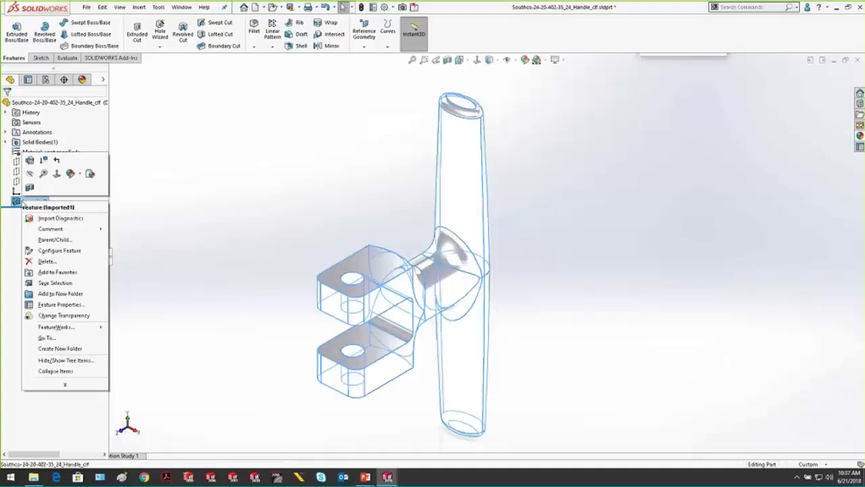
pyautogui.click(60, 219)
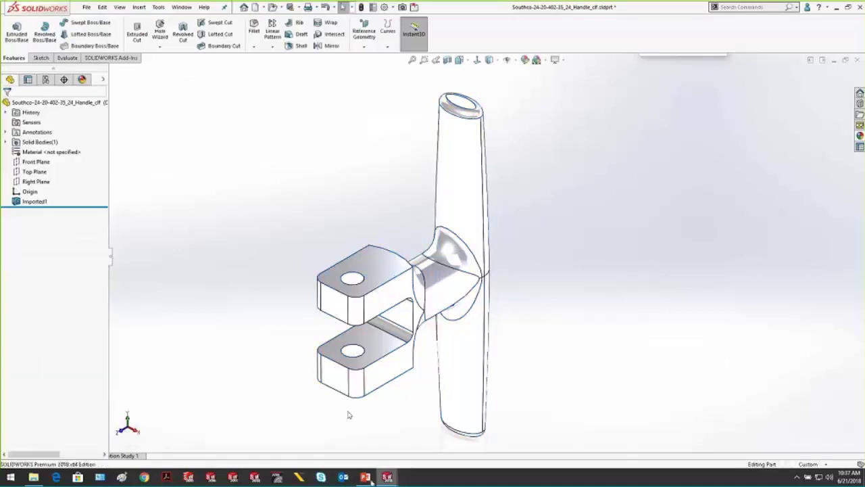
pyautogui.moveTo(386, 476)
pyautogui.click(403, 448)
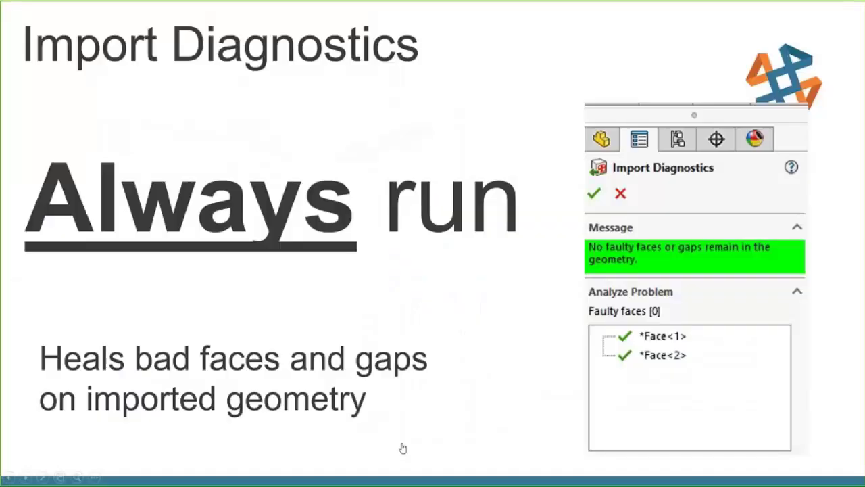
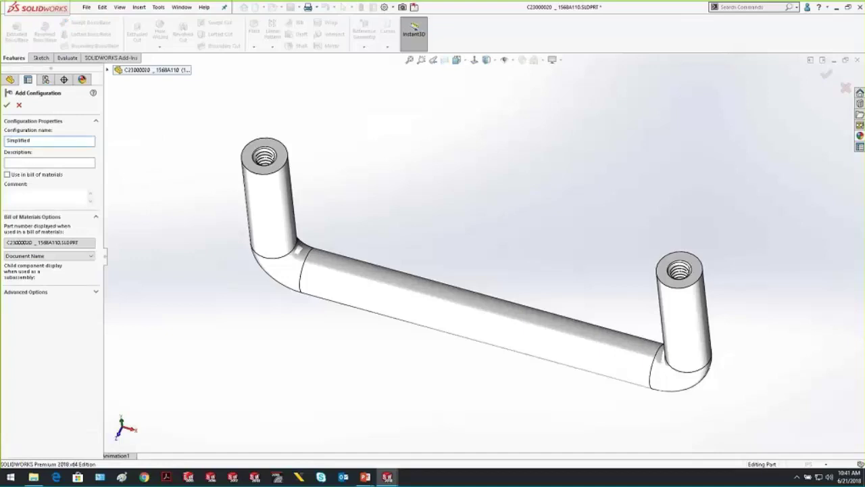
# Add a configuration named Simplified to the pull handle part and return to its feature list.
pyautogui.click(7, 104)
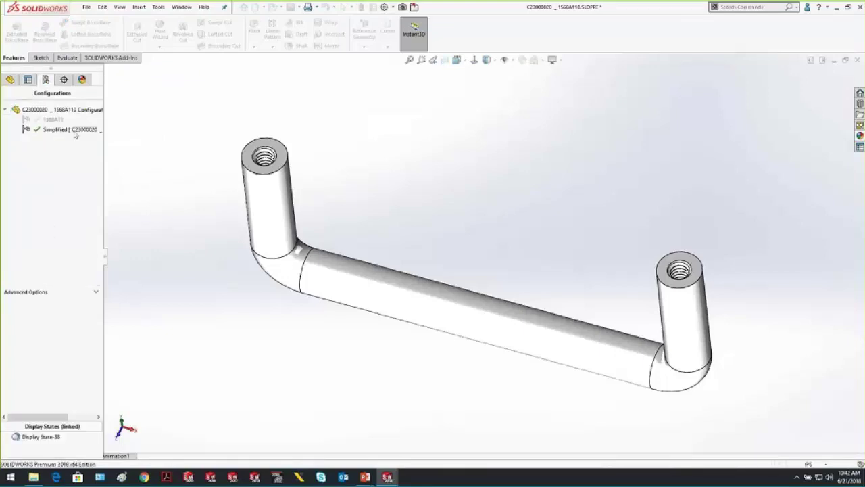
pyautogui.click(10, 79)
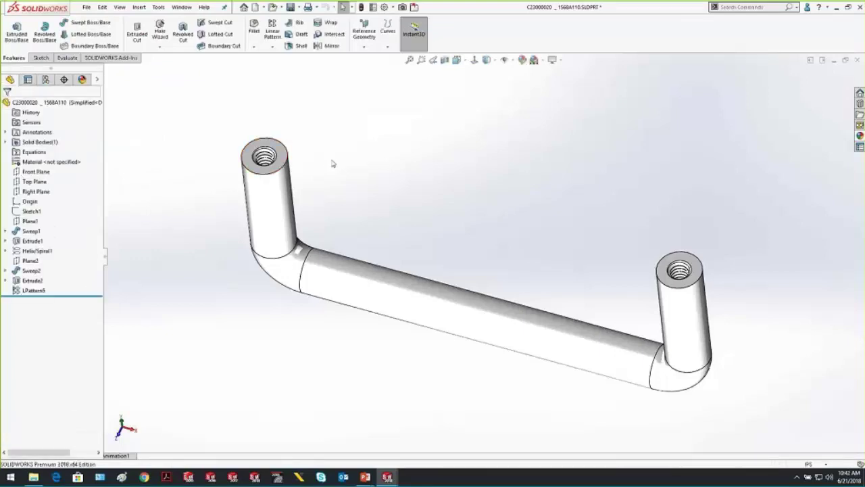
# Suppress the Sweep2 thread feature in the Simplified configuration, continuing the rebuild with errors ignored.
pyautogui.moveTo(332, 162); pyautogui.dragTo(365, 165, button='middle')
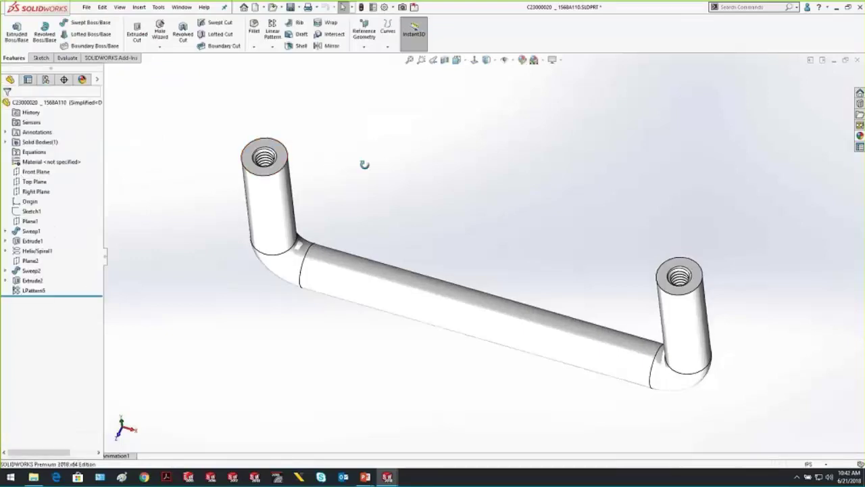
pyautogui.rightClick(29, 271)
pyautogui.click(46, 232)
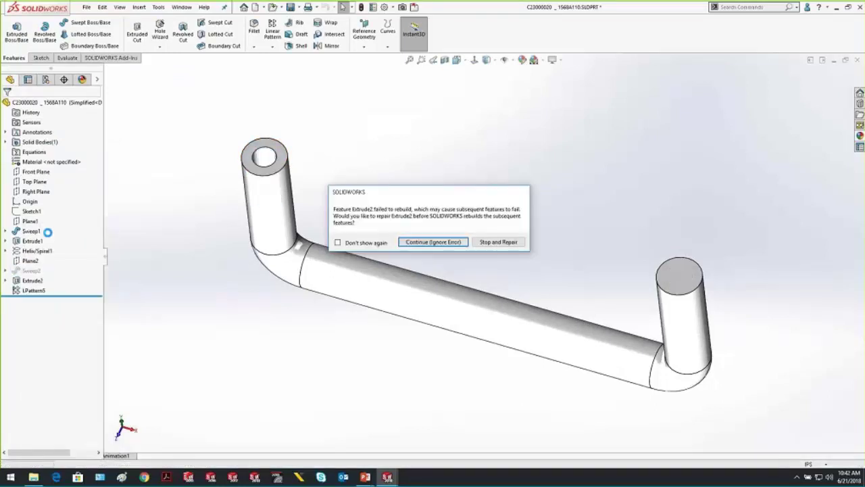
pyautogui.click(433, 242)
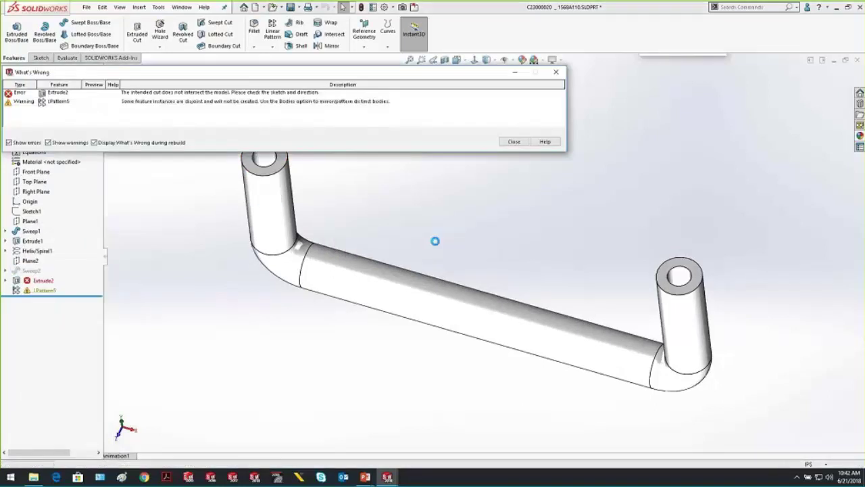
pyautogui.press('Escape')
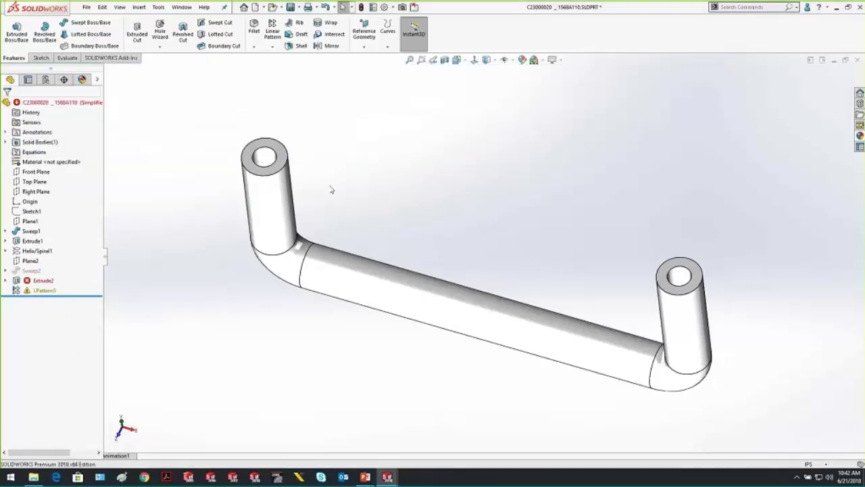
# Restore the suppressed Sweep2 thread feature in the Simplified configuration.
pyautogui.rightClick(26, 271)
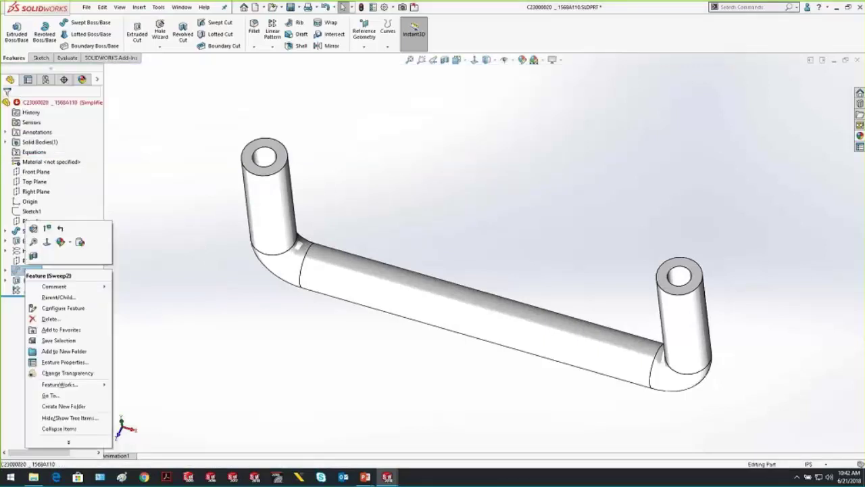
pyautogui.press('Escape')
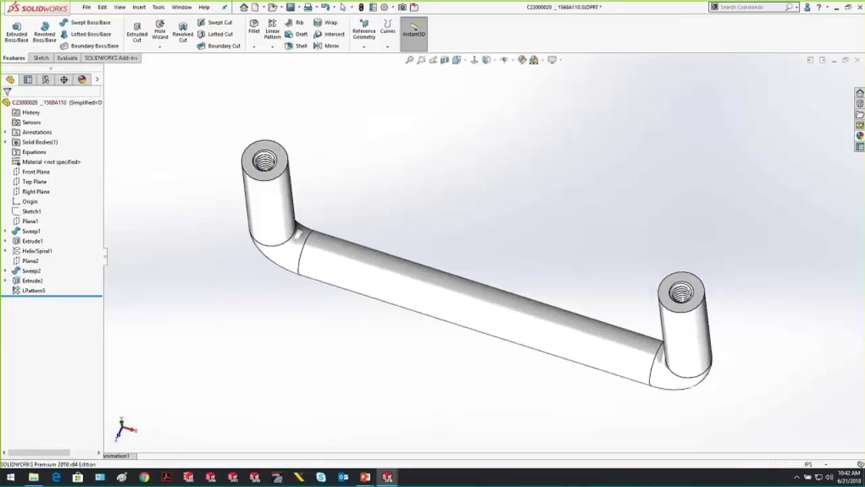
# Sketch a circle of about 0.11 in radius centred on each threaded hole, on the end face of the handle's posts.
pyautogui.click(267, 153)
pyautogui.click(322, 137)
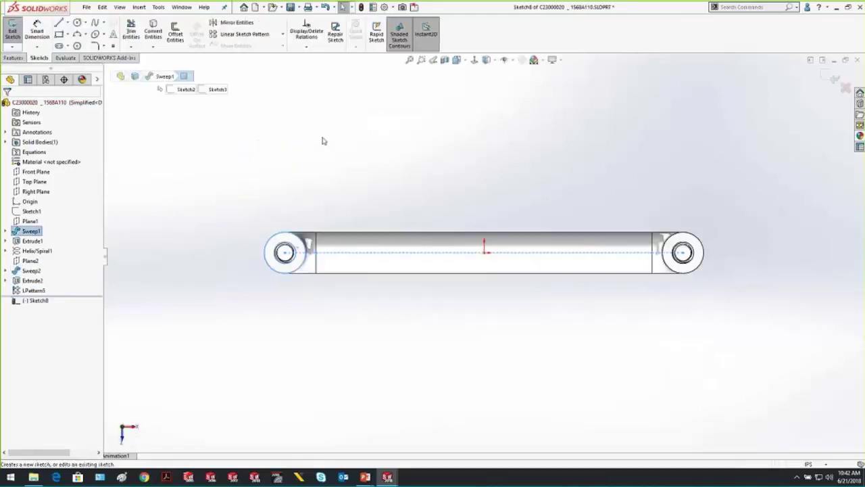
pyautogui.click(77, 23)
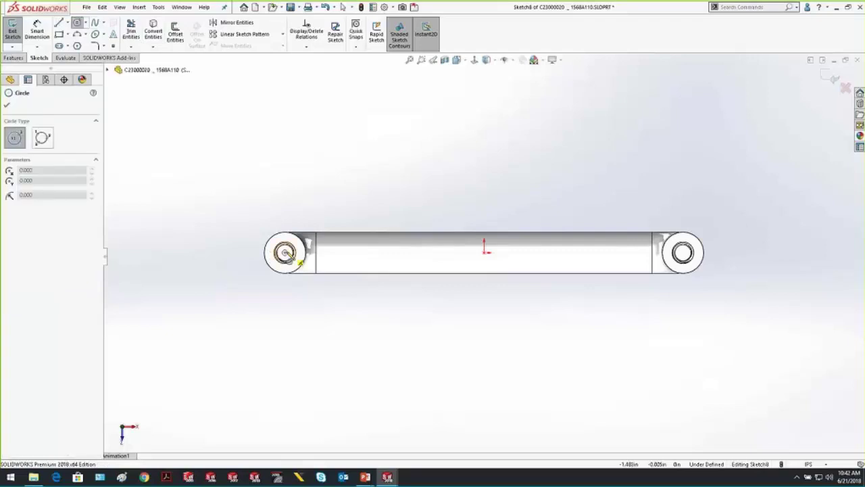
pyautogui.click(284, 252)
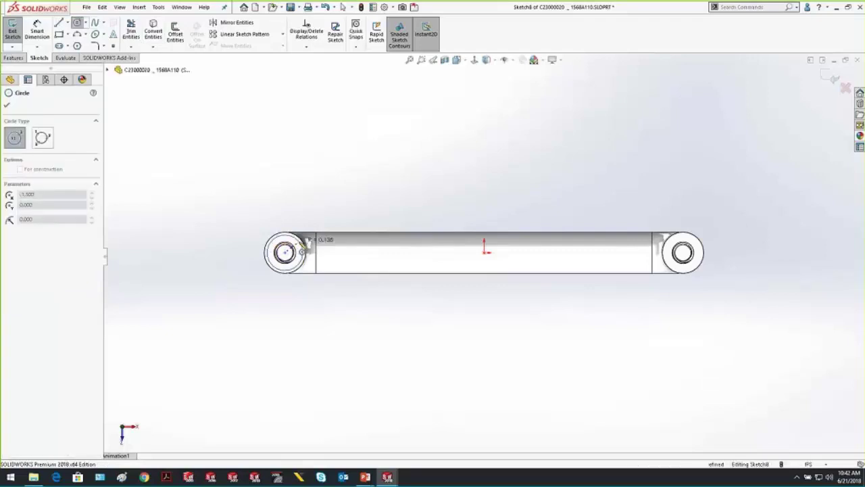
pyautogui.click(296, 252)
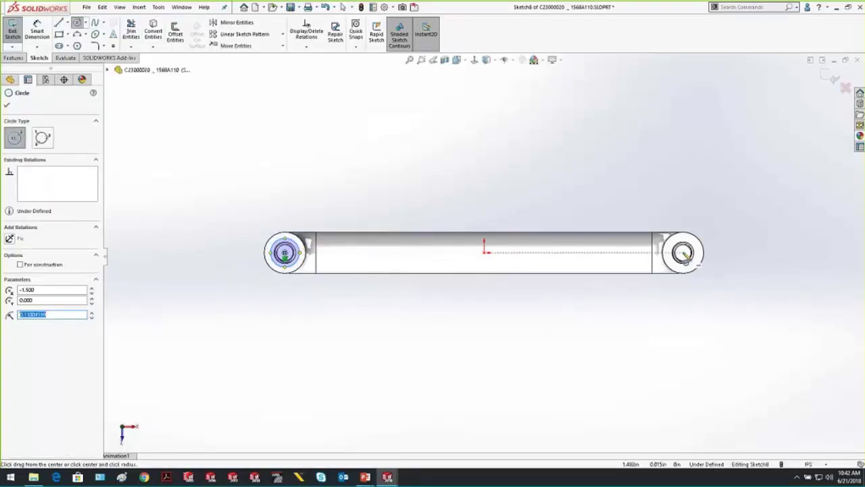
pyautogui.click(683, 253)
pyautogui.click(694, 253)
pyautogui.press('Escape')
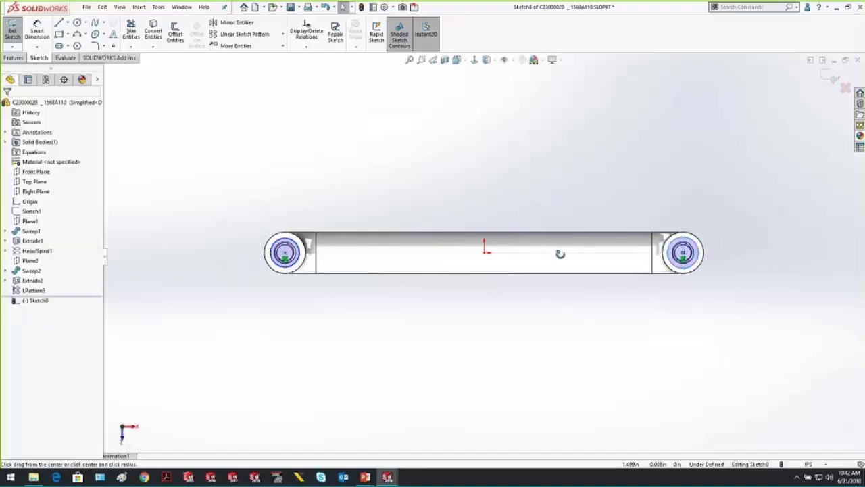
# Extrude both circles 0.950 in down into the posts with a blind boss merged into the body, filling the threaded holes.
pyautogui.moveTo(560, 253); pyautogui.dragTo(560, 162, button='middle')
pyautogui.click(13, 57)
pyautogui.click(27, 40)
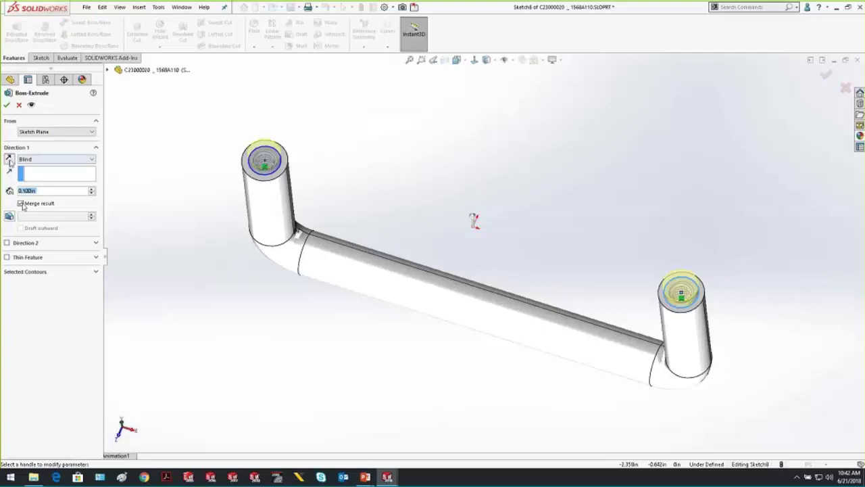
pyautogui.moveTo(392, 205); pyautogui.dragTo(528, 213, button='middle')
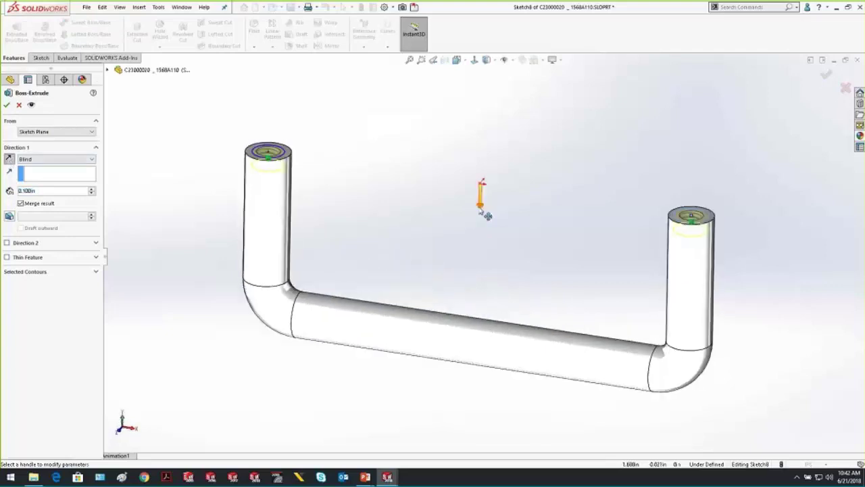
pyautogui.click(482, 184)
pyautogui.click(480, 318)
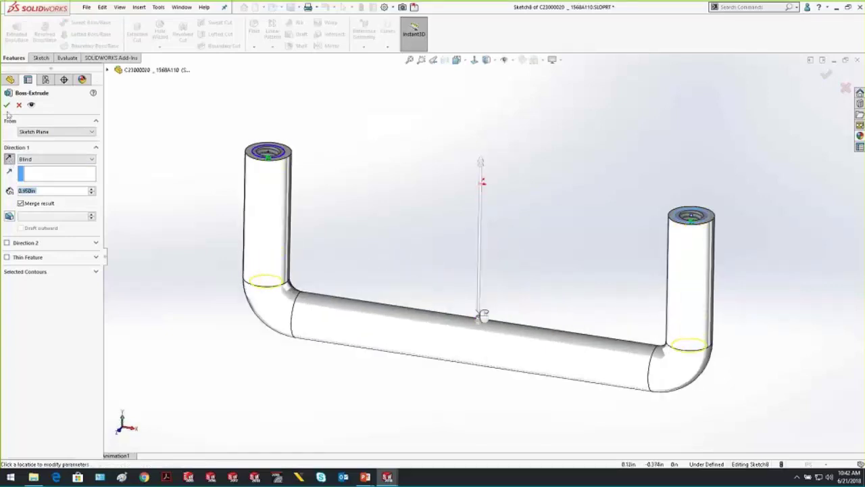
pyautogui.click(7, 105)
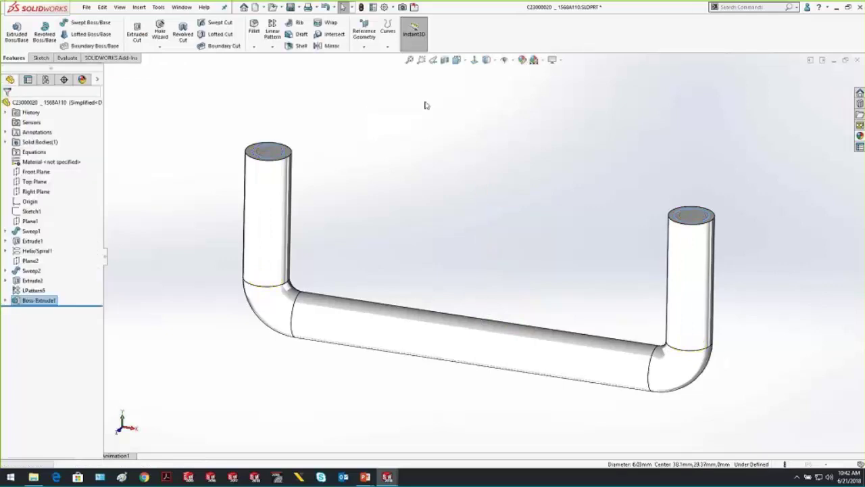
# Check the filled holes of the handle in a section view, and return to the full model.
pyautogui.click(444, 60)
pyautogui.click(7, 106)
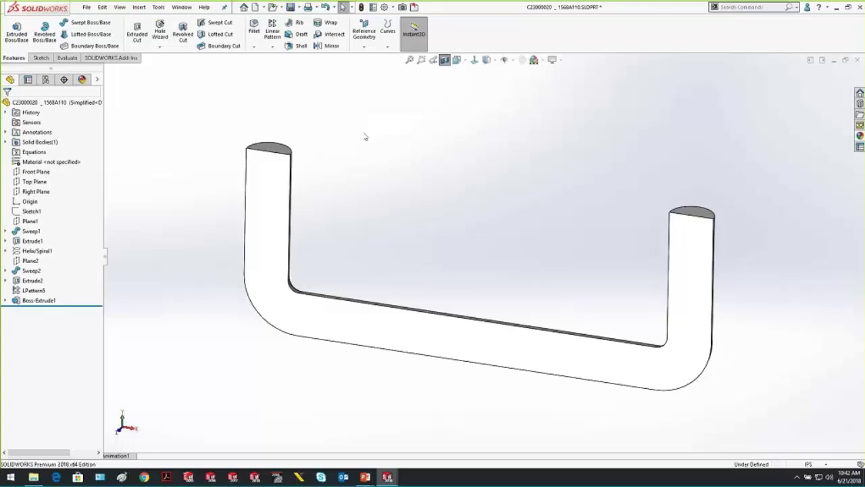
pyautogui.click(444, 60)
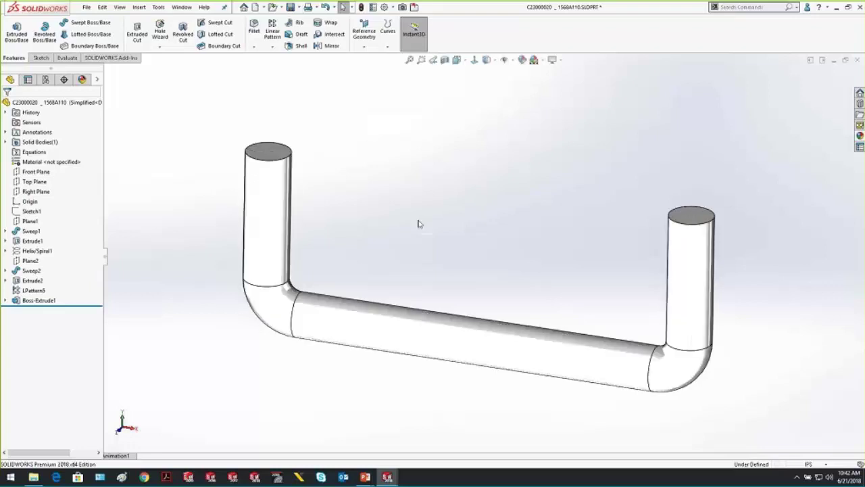
pyautogui.moveTo(419, 222); pyautogui.dragTo(415, 298, button='middle')
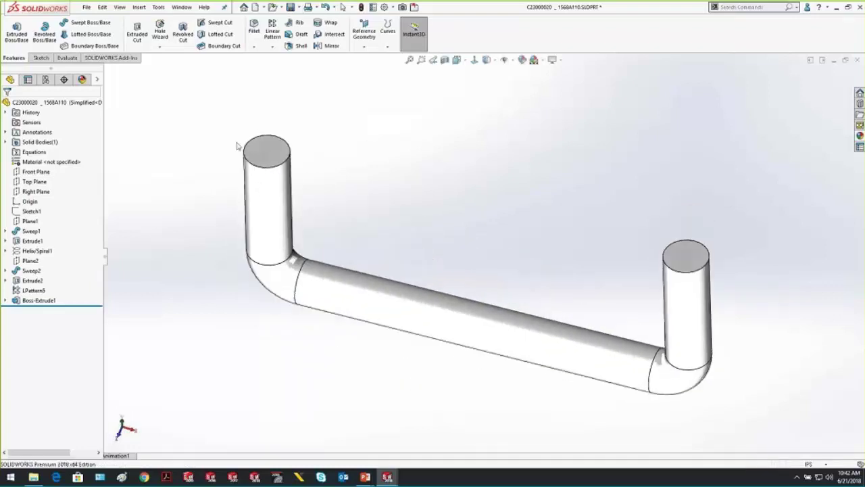
# Suppress Boss-Extrude1 in the 1568A11 configuration, and reactivate the Simplified configuration.
pyautogui.click(46, 80)
pyautogui.doubleClick(53, 119)
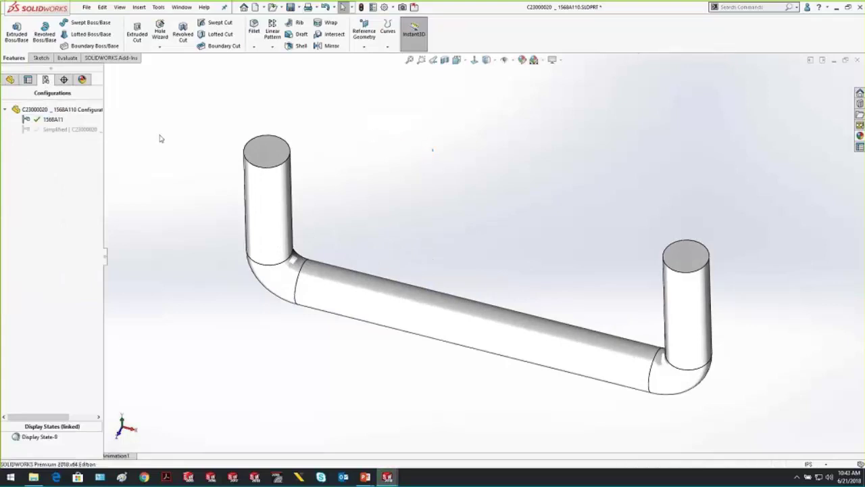
pyautogui.click(11, 79)
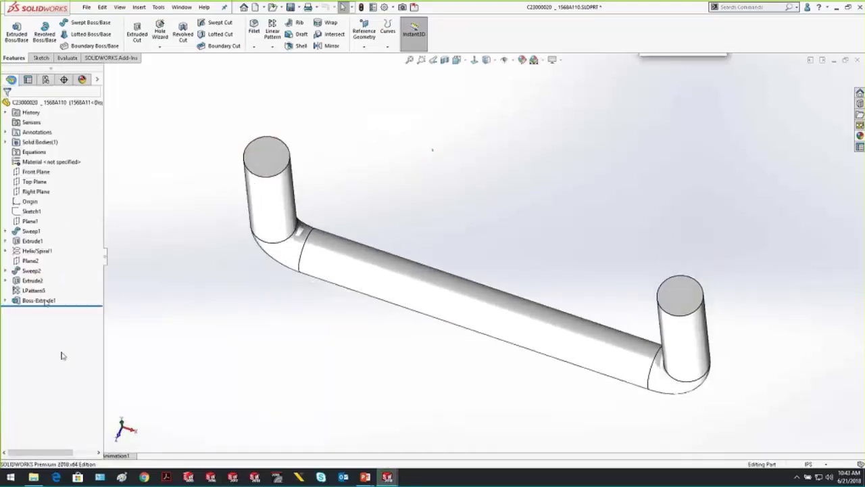
pyautogui.rightClick(39, 300)
pyautogui.click(88, 261)
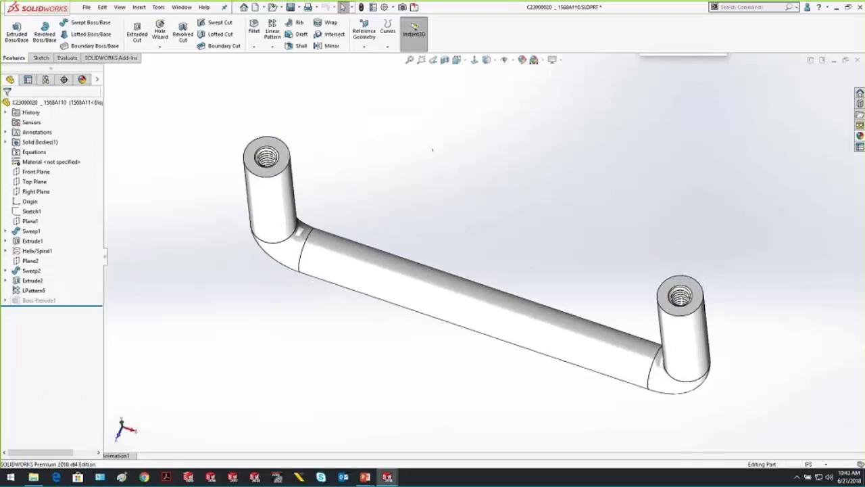
pyautogui.click(46, 79)
pyautogui.doubleClick(58, 130)
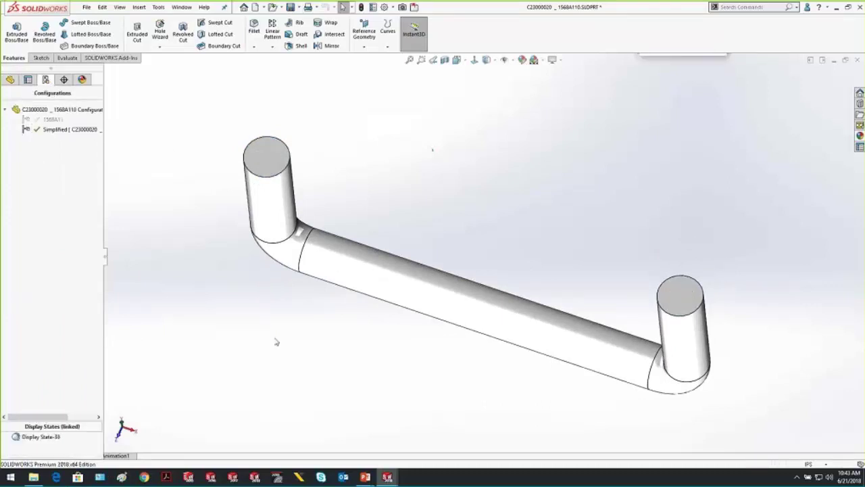
# Switch to the 6384K540 bearing part and examine its internal balls in a section at the Front Plane.
pyautogui.moveTo(365, 477)
pyautogui.click(391, 448)
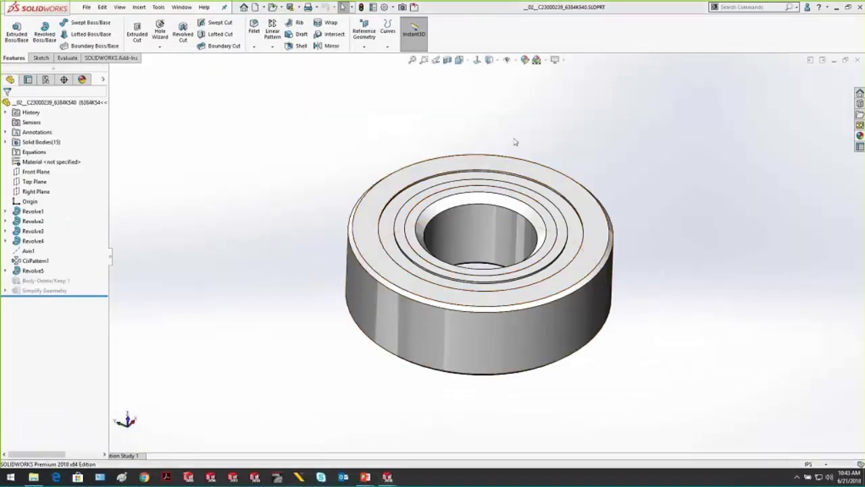
pyautogui.moveTo(514, 141); pyautogui.dragTo(479, 295, button='middle')
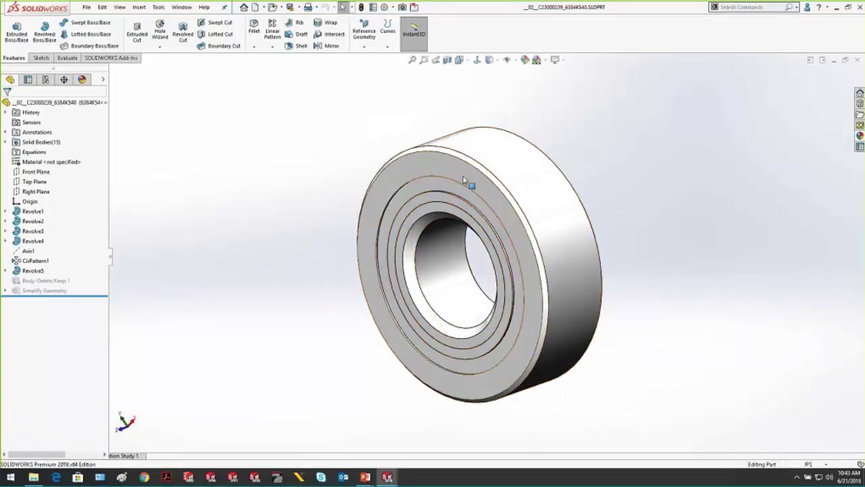
pyautogui.click(448, 59)
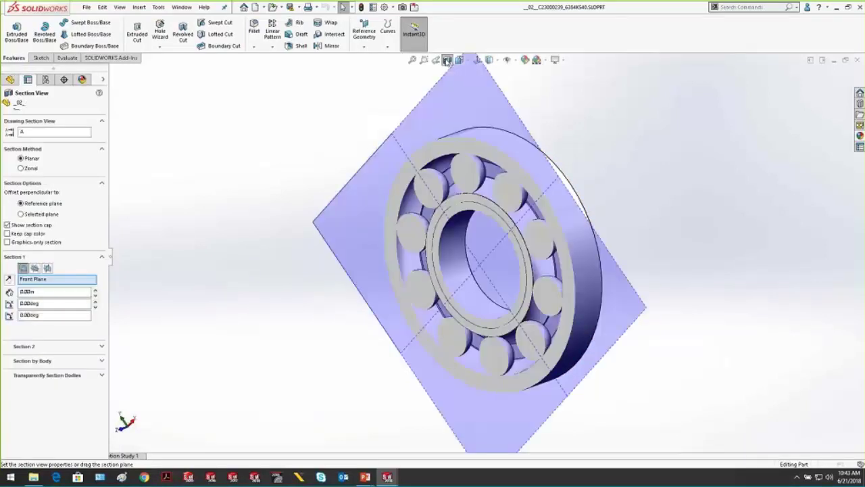
pyautogui.click(19, 105)
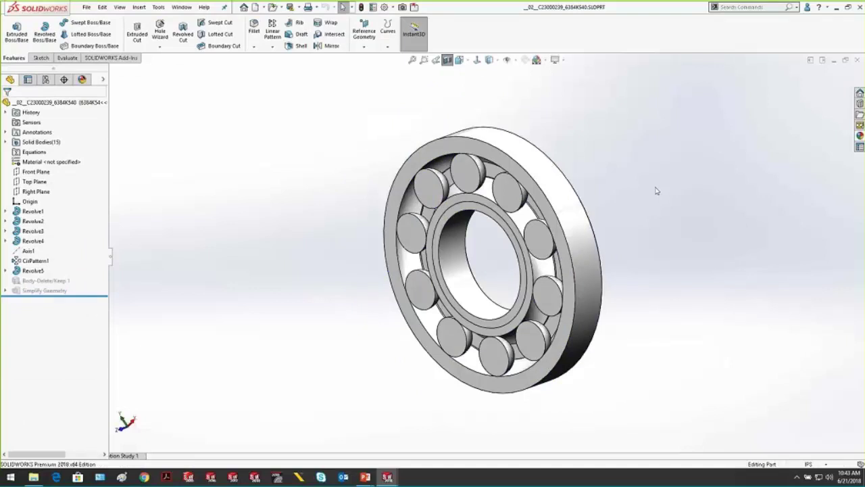
pyautogui.click(447, 59)
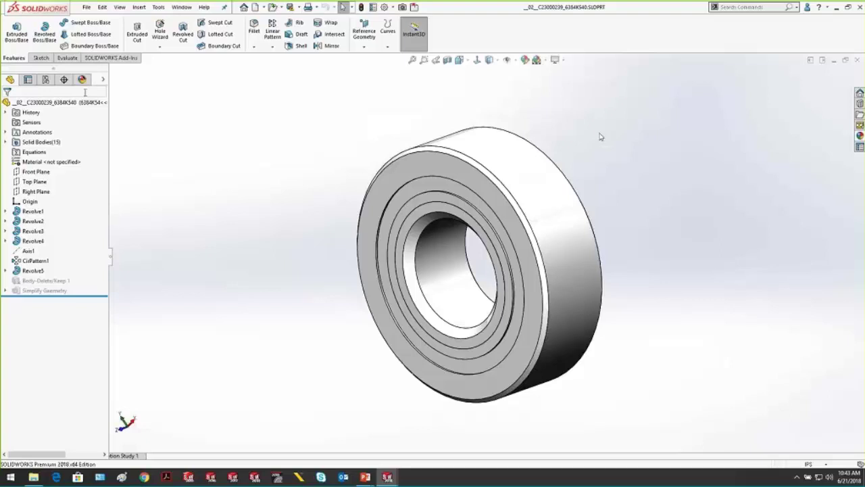
# Activate the bearing's Simplified configuration and inspect its interior in a section view.
pyautogui.click(46, 79)
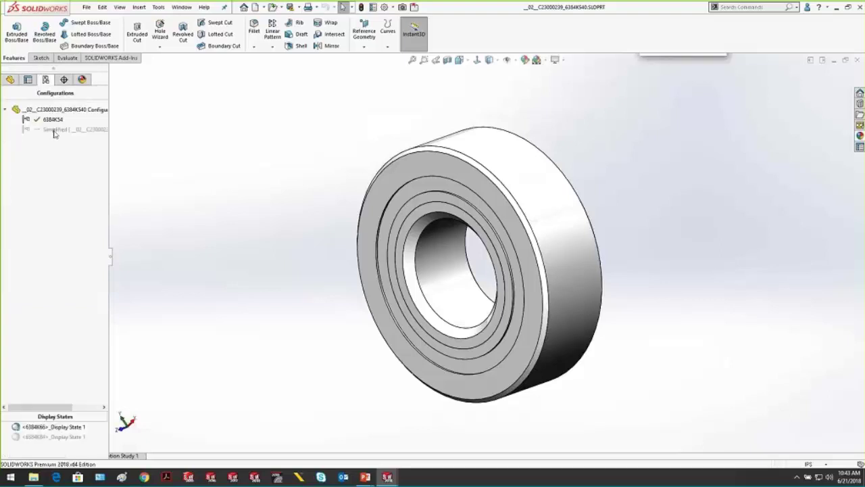
pyautogui.doubleClick(56, 130)
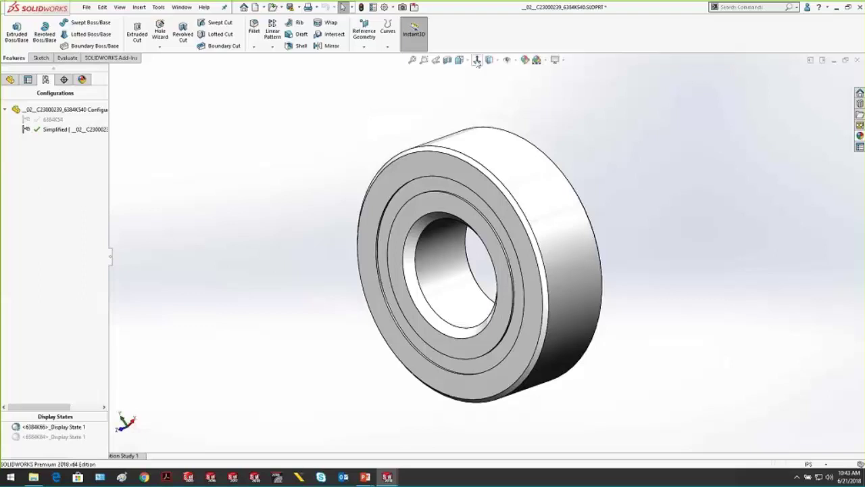
pyautogui.click(447, 59)
pyautogui.click(7, 105)
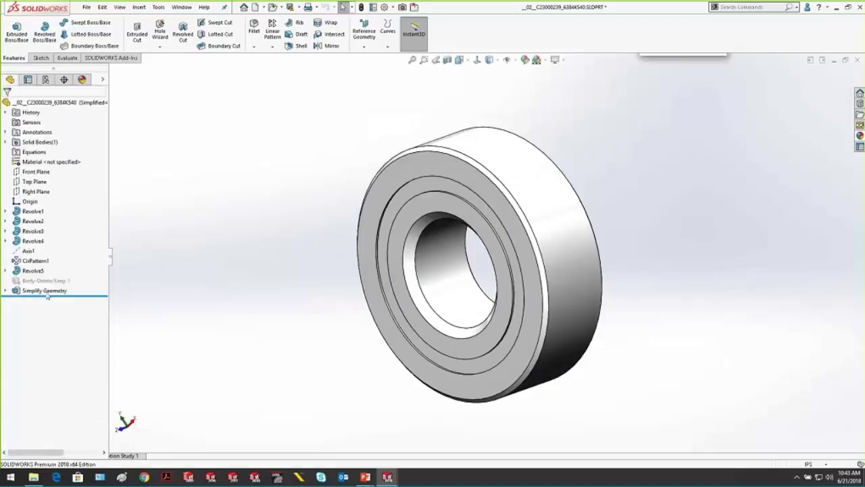
# Look at the Simplify Geometry feature and its Sketch6, and suppress the feature in the Simplified configuration.
pyautogui.click(47, 294)
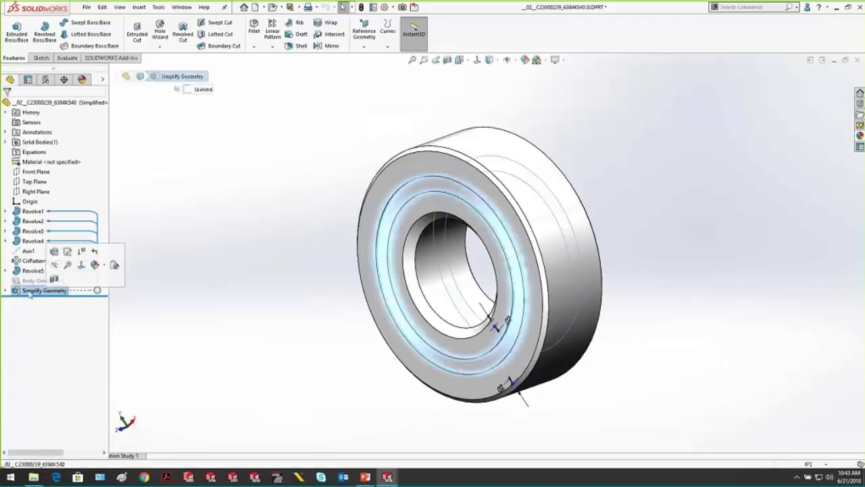
pyautogui.click(39, 300)
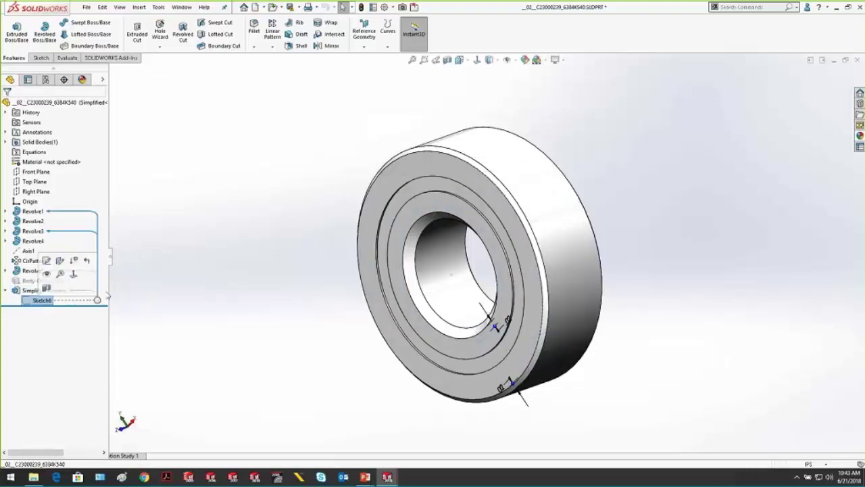
pyautogui.rightClick(50, 290)
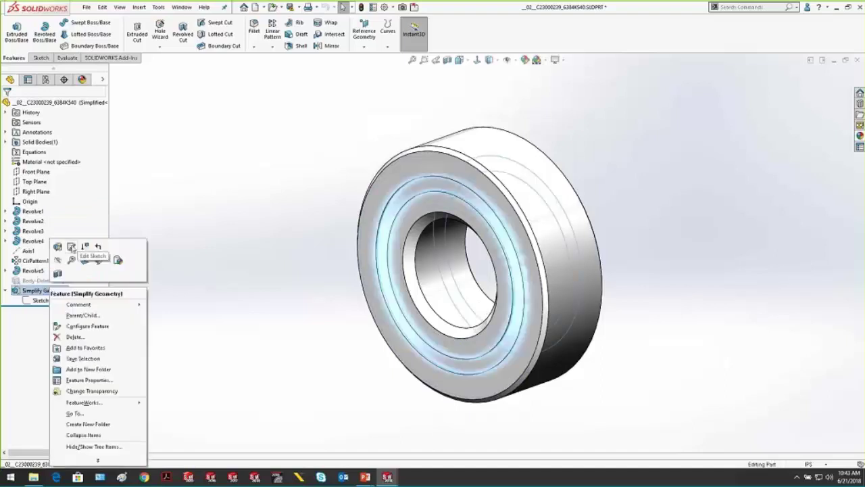
pyautogui.click(84, 247)
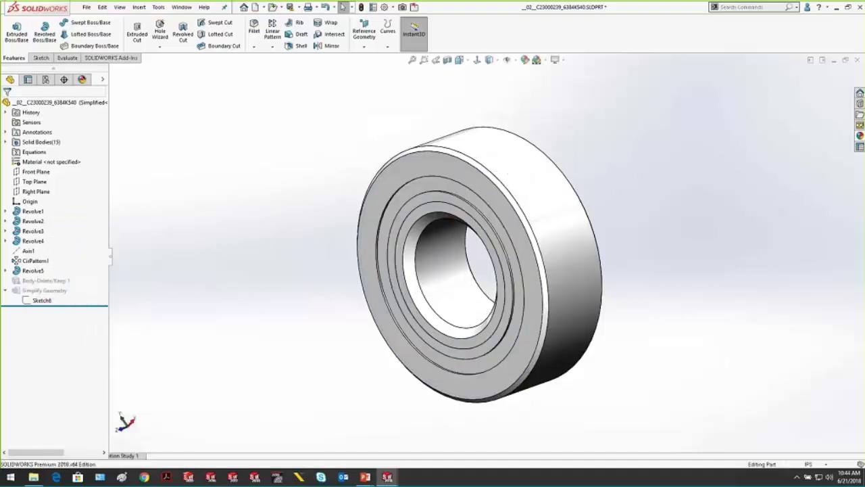
# Section the bearing at the Front Plane and check which features create its balls.
pyautogui.click(448, 59)
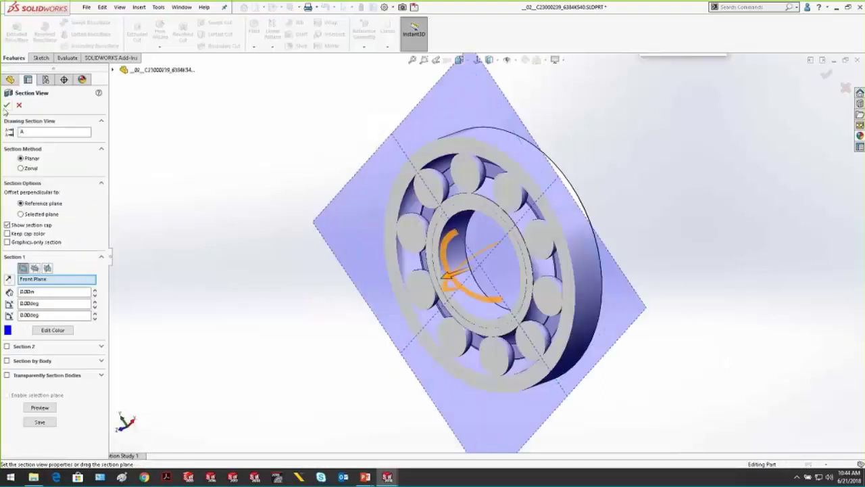
pyautogui.click(7, 110)
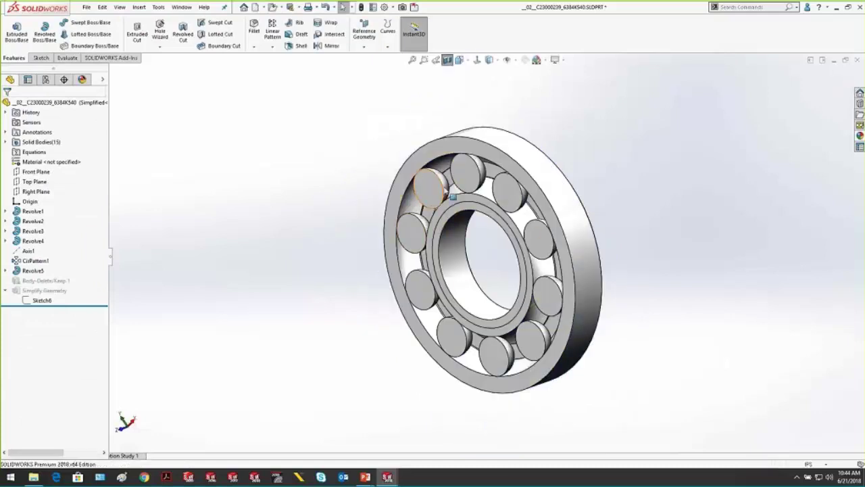
pyautogui.click(429, 182)
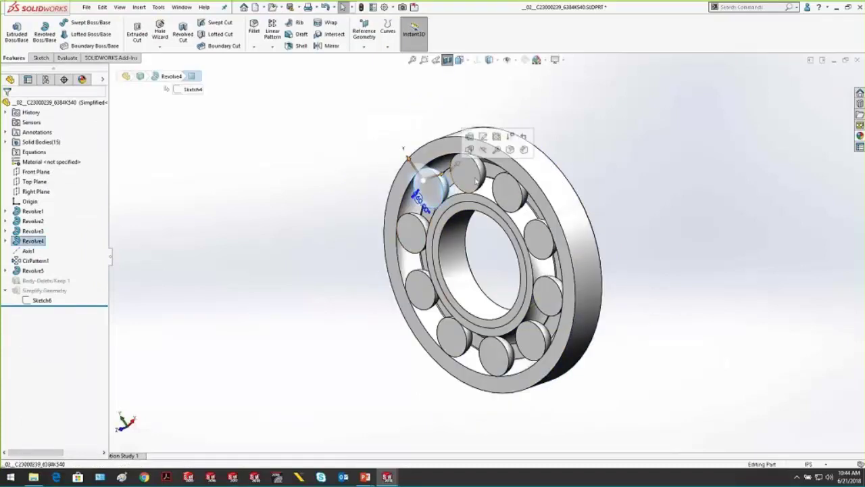
pyautogui.click(467, 172)
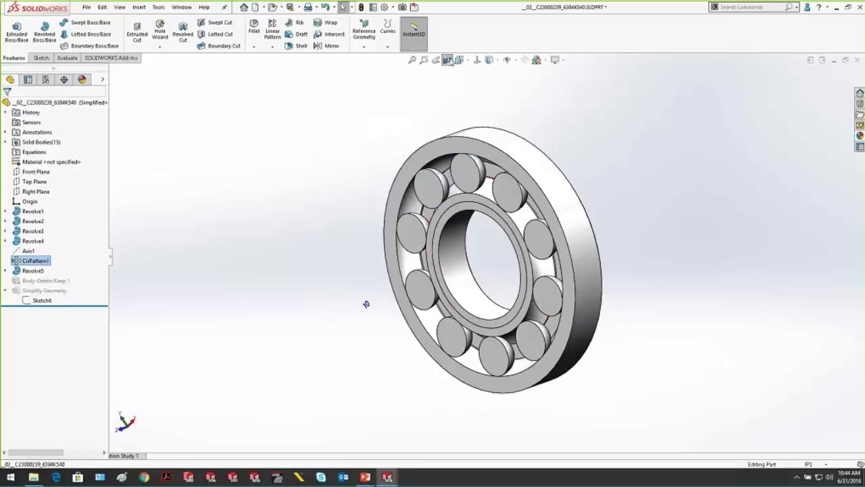
pyautogui.click(447, 60)
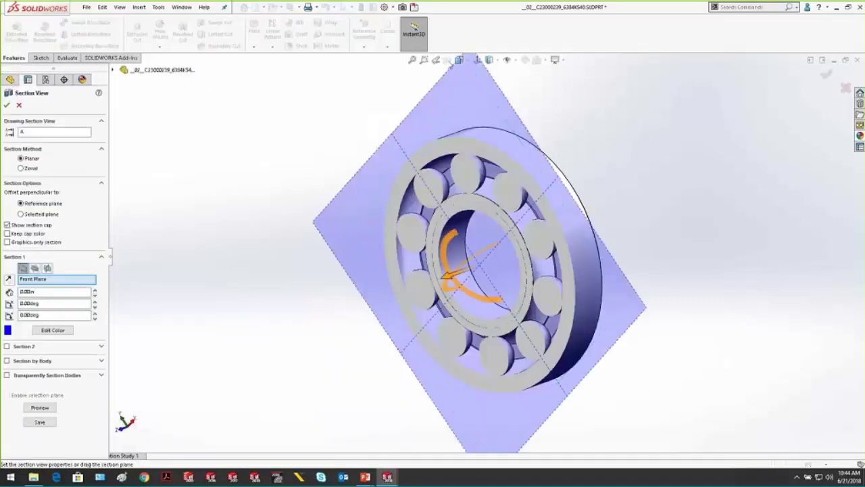
pyautogui.click(7, 106)
# Delete all ten ball bodies from the bearing's Simplified configuration with the Delete/Keep Body command.
pyautogui.click(741, 9)
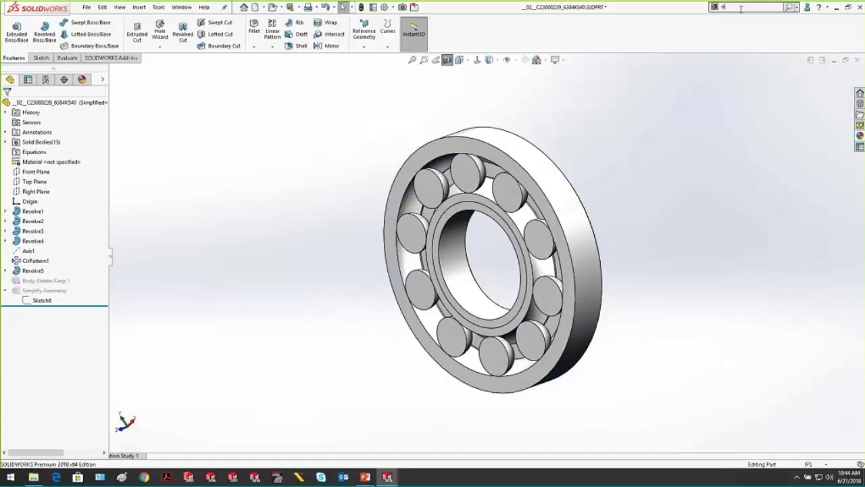
pyautogui.write('delete')
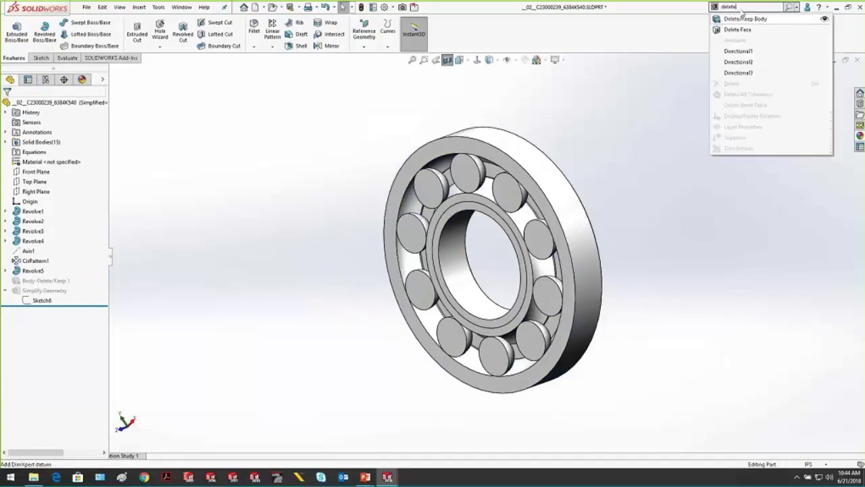
pyautogui.click(746, 19)
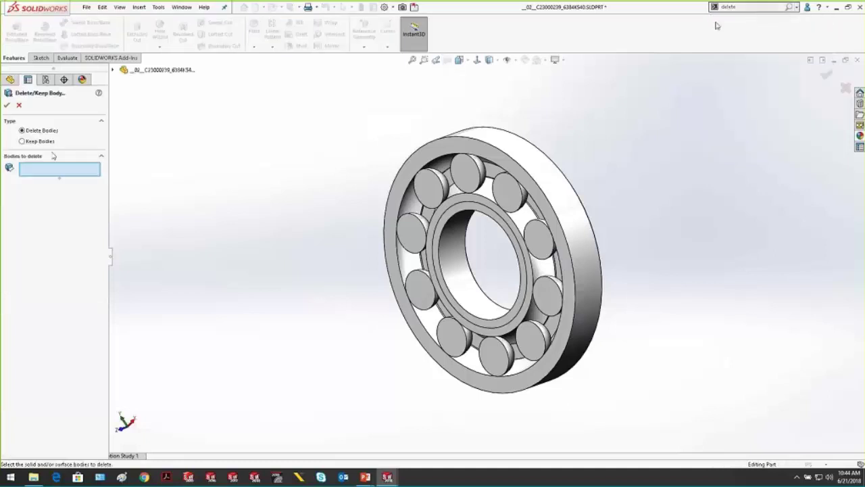
pyautogui.click(489, 179)
pyautogui.click(518, 194)
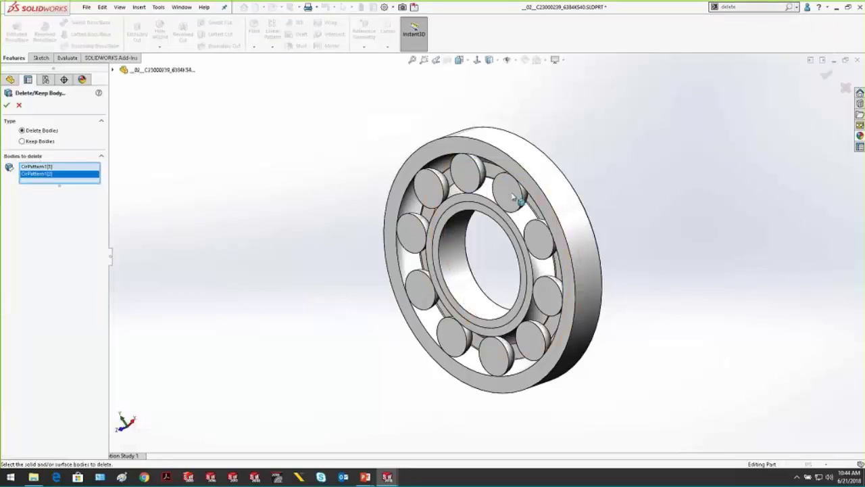
pyautogui.click(539, 233)
pyautogui.click(541, 331)
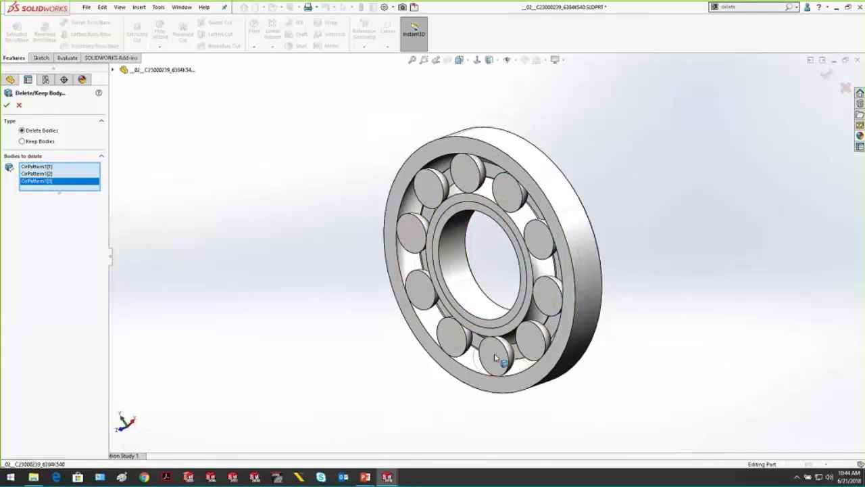
pyautogui.click(500, 357)
pyautogui.click(462, 339)
pyautogui.click(424, 301)
pyautogui.click(414, 233)
pyautogui.click(431, 192)
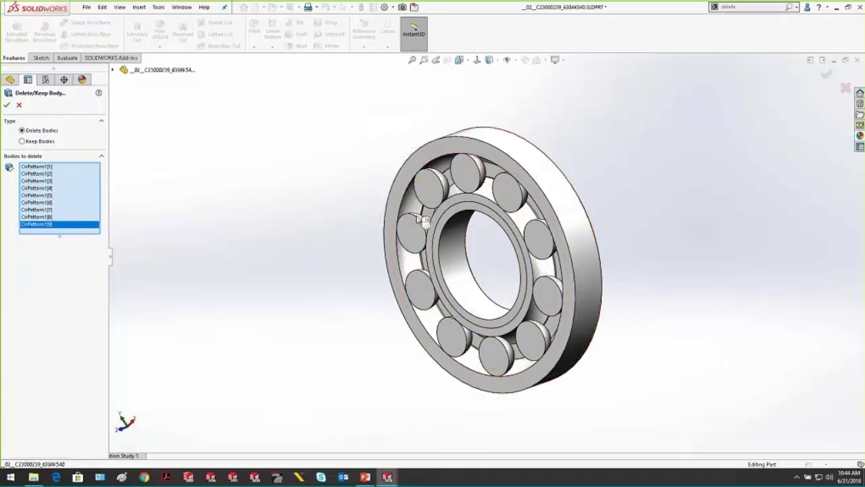
pyautogui.click(429, 183)
pyautogui.click(7, 105)
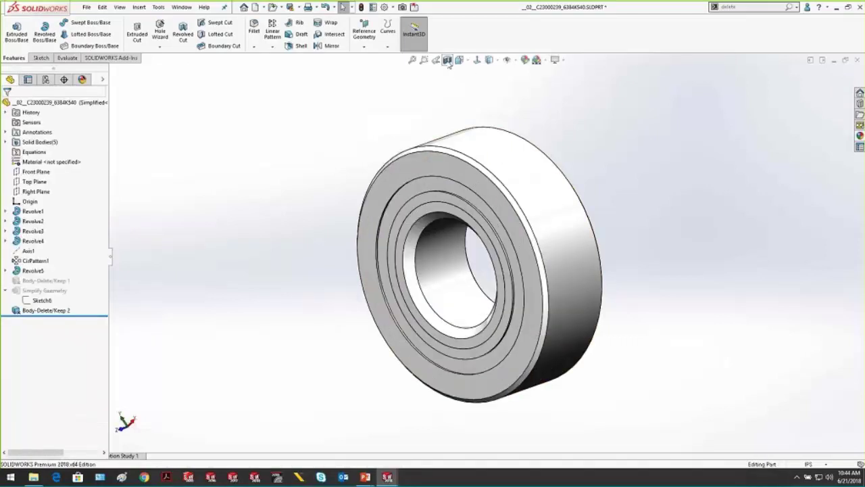
# Inspect the bearing's interior in a section at the Front Plane, check the new body-delete feature's references, and turn the section off.
pyautogui.click(447, 60)
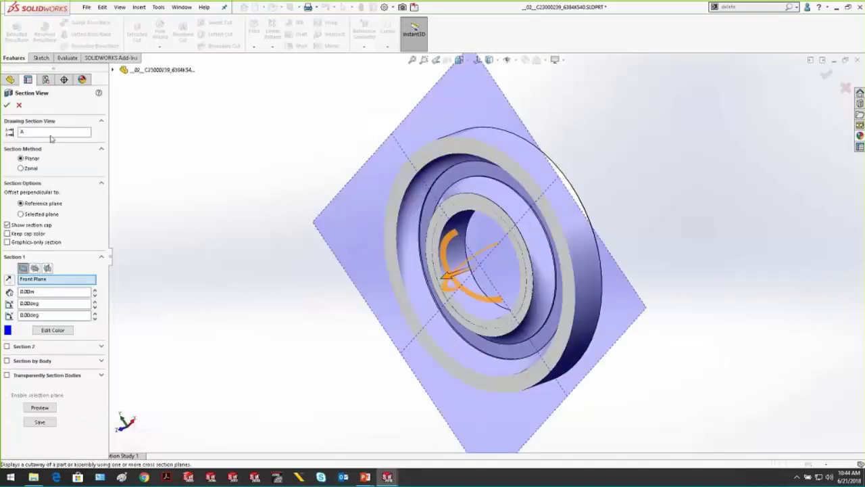
pyautogui.click(19, 104)
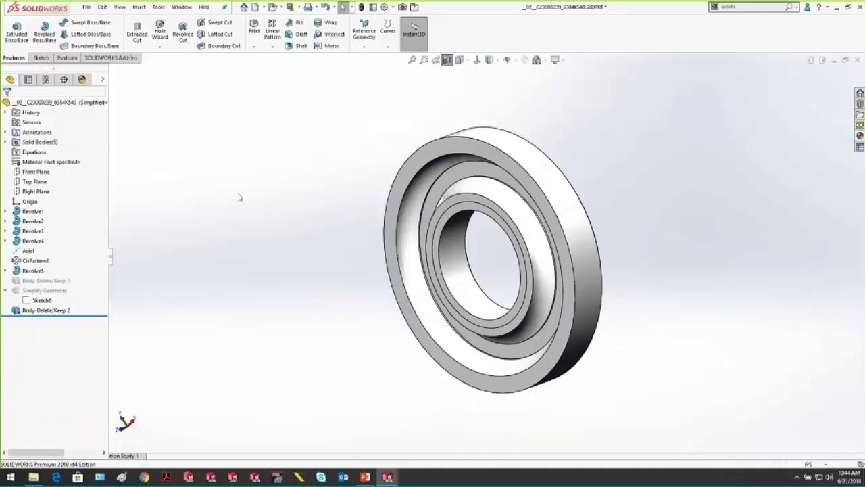
pyautogui.click(52, 311)
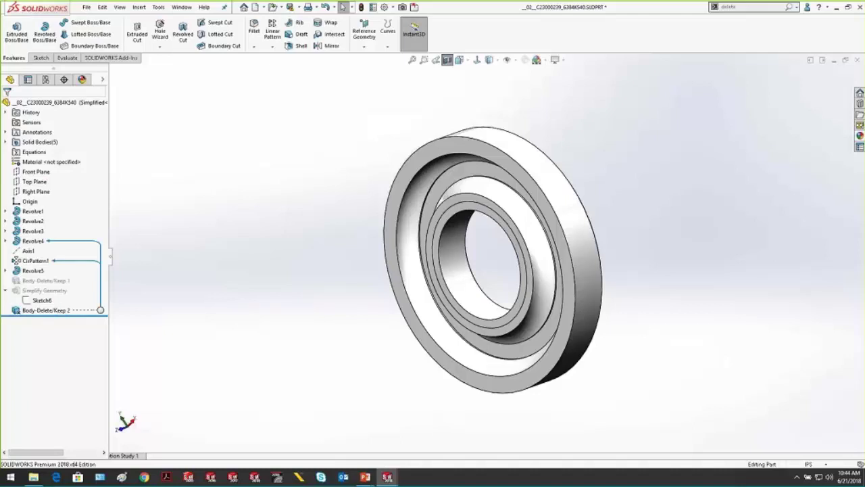
pyautogui.click(447, 60)
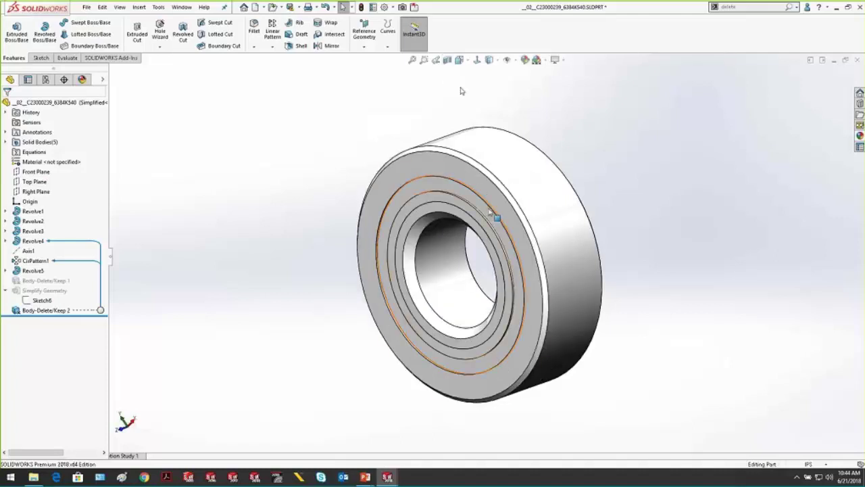
# Lower the document's shaded and draft quality image resolution to a deviation of 0.00373234 in, and inspect the bearing's edges.
pyautogui.click(158, 6)
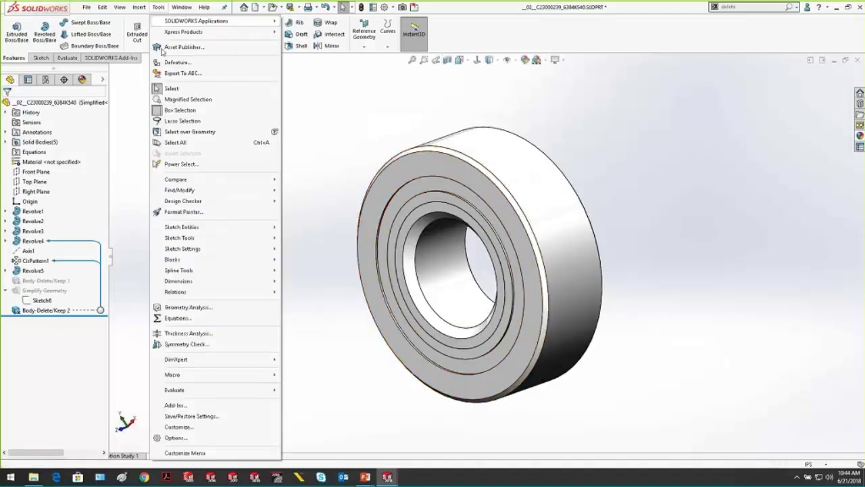
pyautogui.click(215, 439)
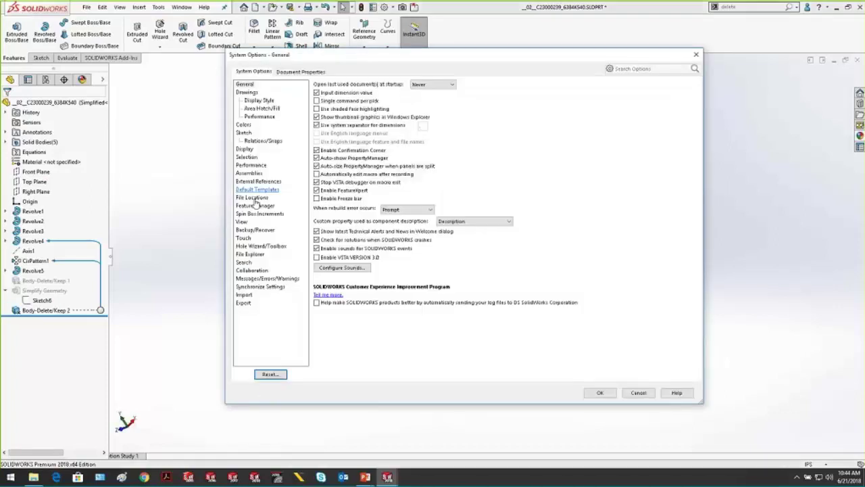
pyautogui.click(251, 165)
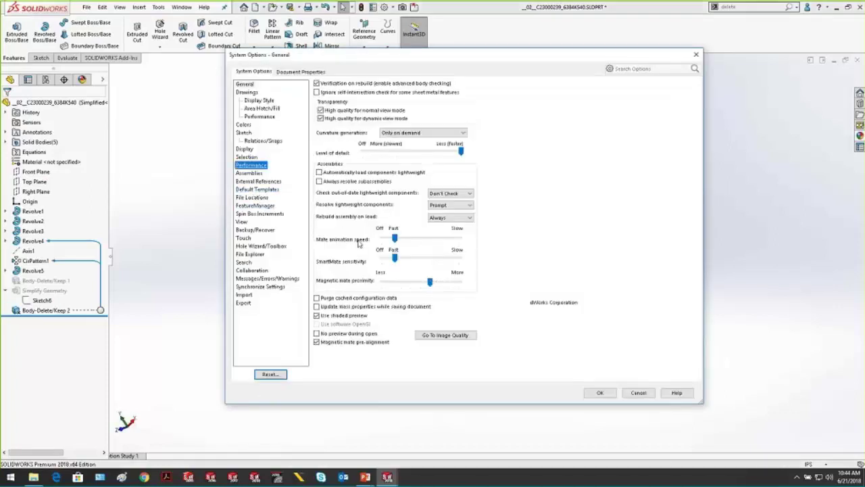
pyautogui.click(445, 335)
pyautogui.moveTo(379, 98); pyautogui.dragTo(340, 98)
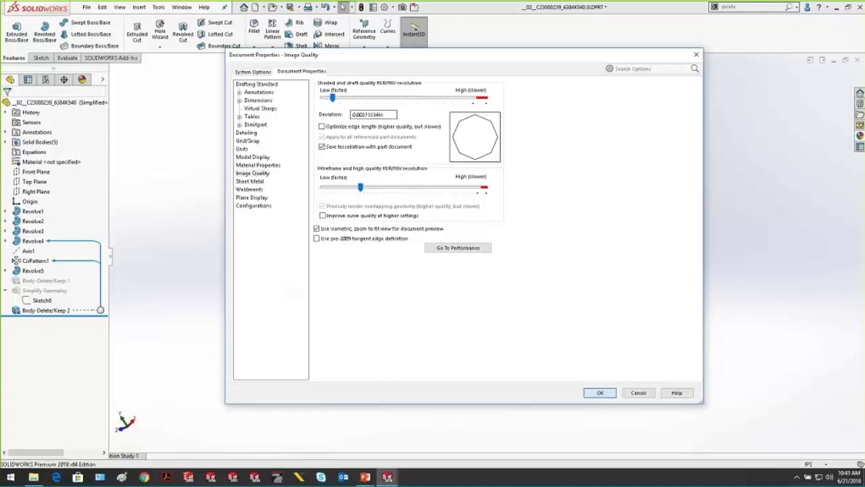
pyautogui.click(600, 393)
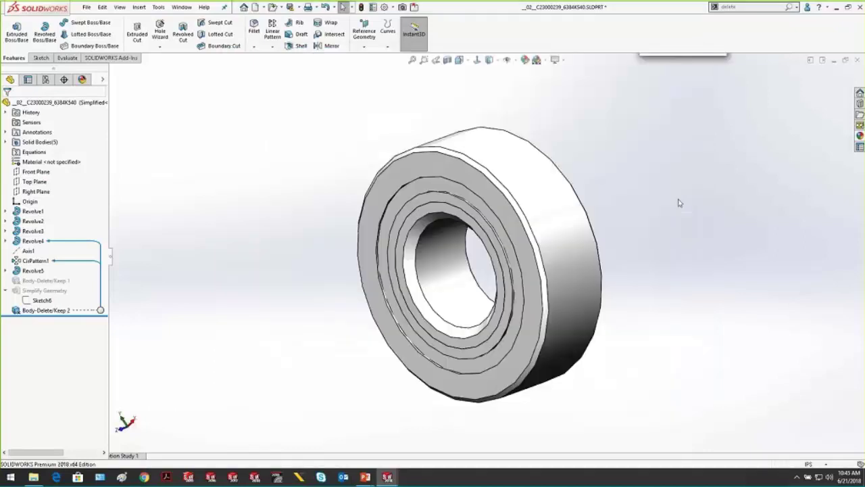
pyautogui.moveTo(679, 202); pyautogui.dragTo(687, 290, button='middle')
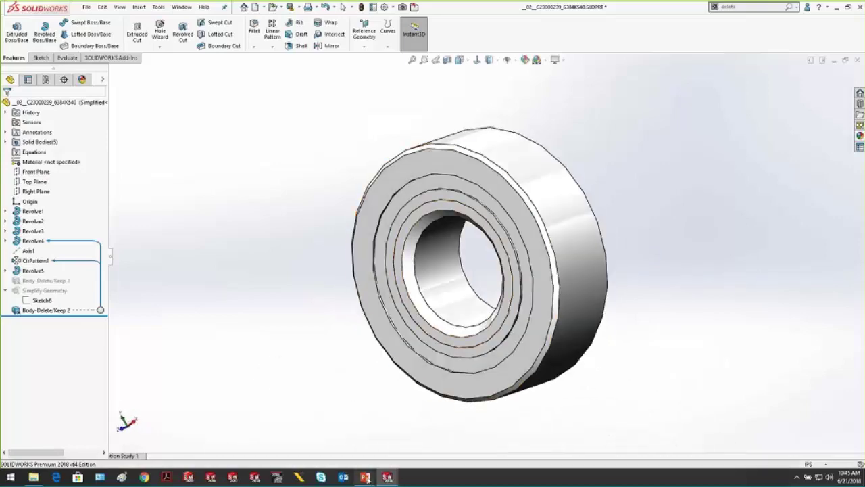
# Switch to the 46862_01 switch part and highlight the geometry of its Imported1 feature.
pyautogui.moveTo(365, 477)
pyautogui.click(392, 446)
pyautogui.click(392, 453)
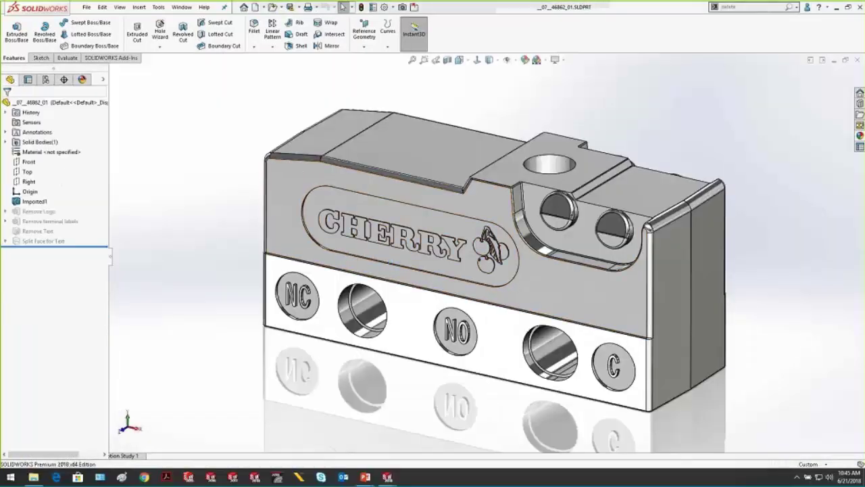
pyautogui.click(34, 201)
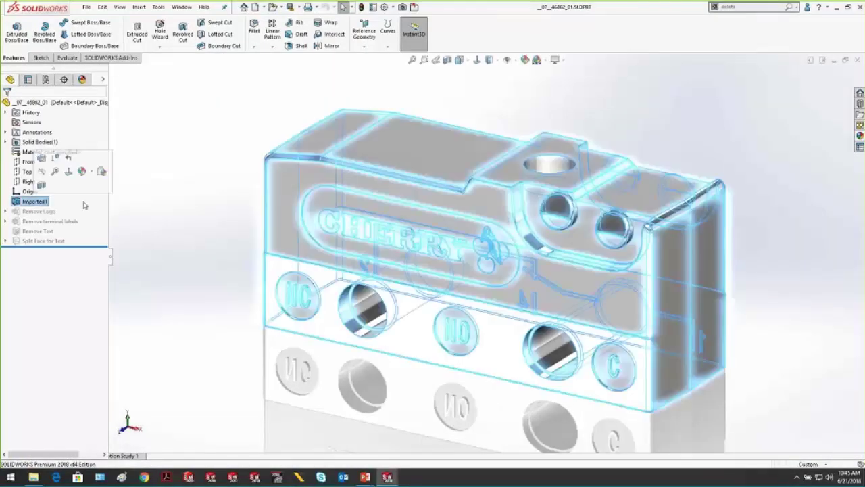
pyautogui.click(237, 285)
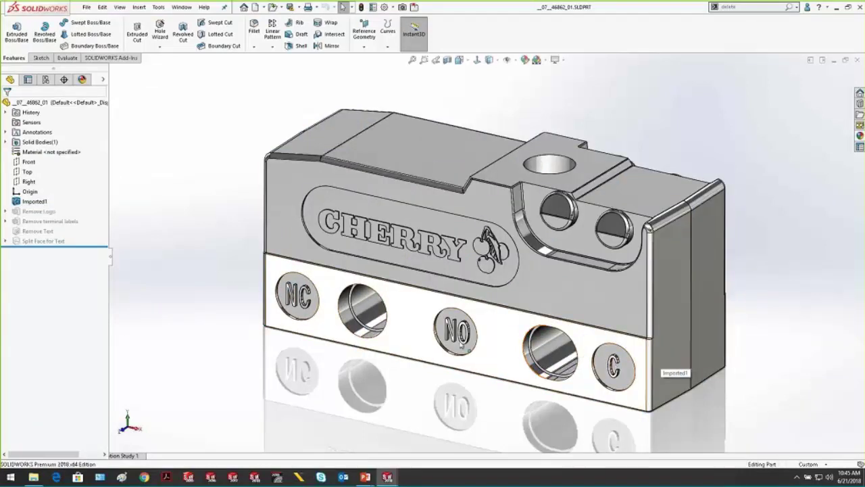
# Unsuppress the Remove Logo and Remove terminal labels features of the switch part.
pyautogui.rightClick(42, 215)
pyautogui.click(75, 176)
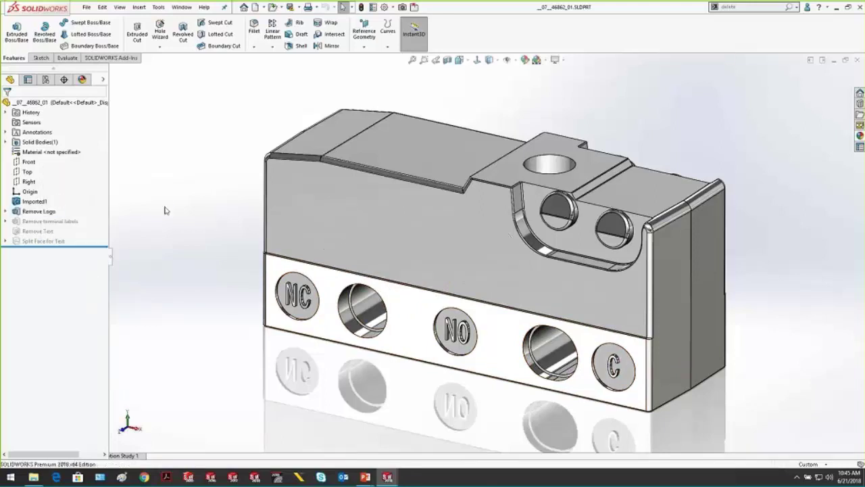
pyautogui.rightClick(44, 221)
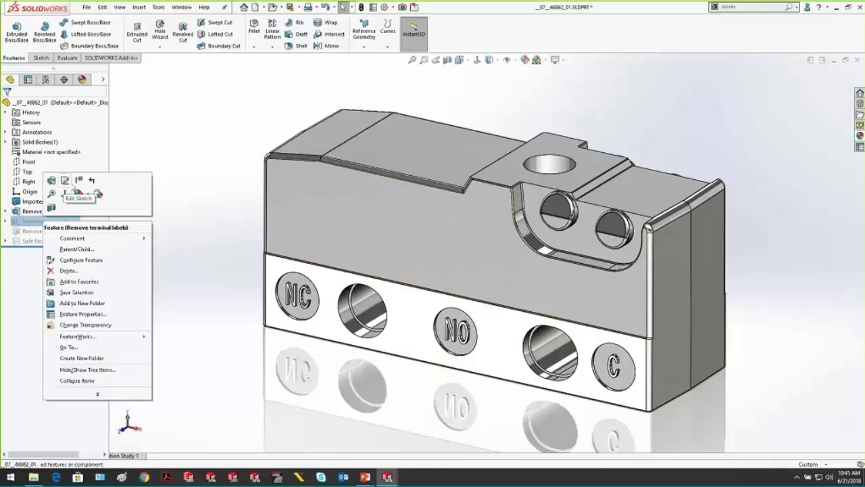
pyautogui.click(78, 180)
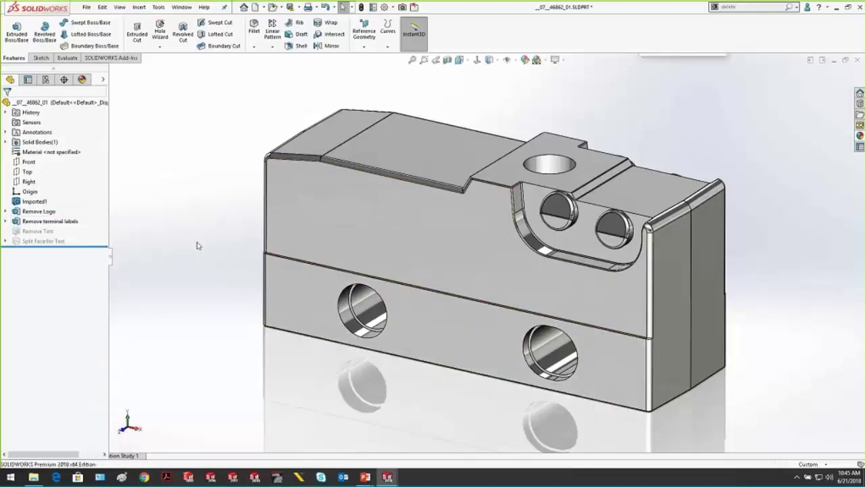
# Examine the engraved numbers and circuit lines on the reverse side of the switch part up close.
pyautogui.moveTo(198, 245); pyautogui.dragTo(410, 347, button='middle')
pyautogui.scroll(-3, 410, 347)
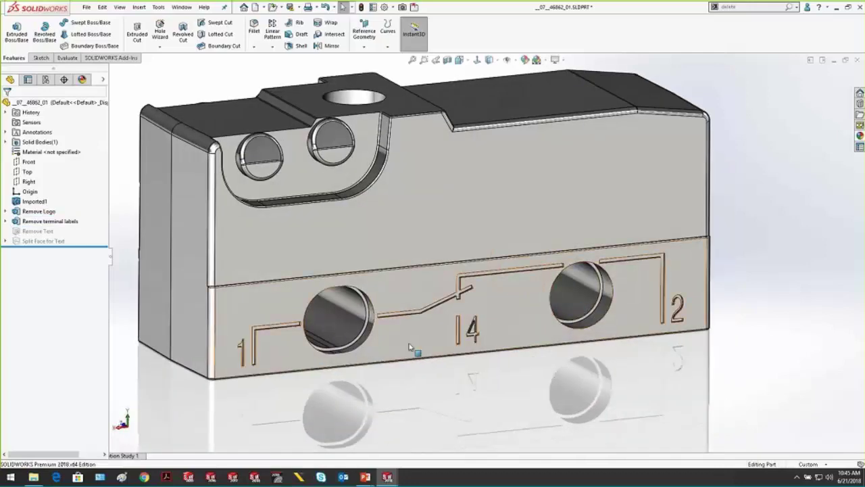
pyautogui.scroll(-2, 410, 347)
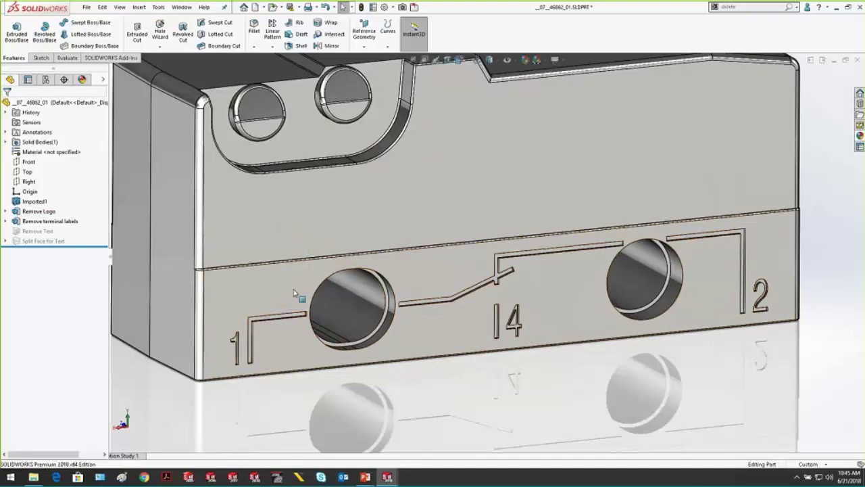
pyautogui.scroll(-2, 376, 357)
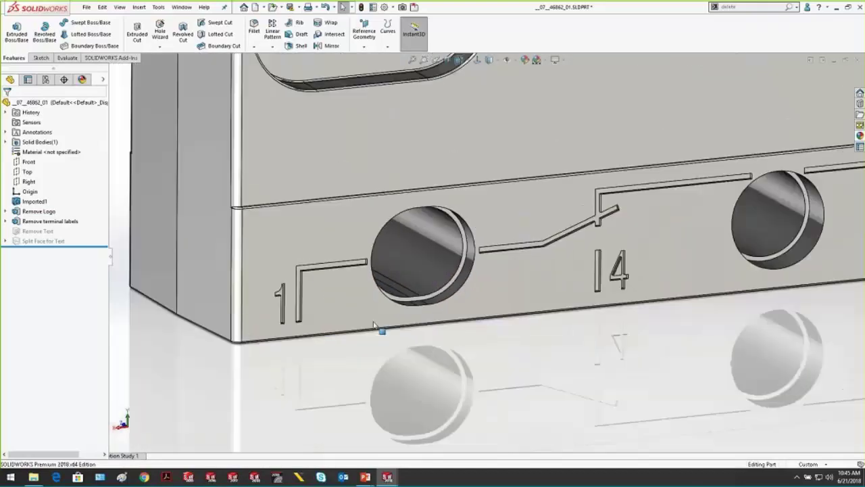
pyautogui.scroll(-5, 349, 305)
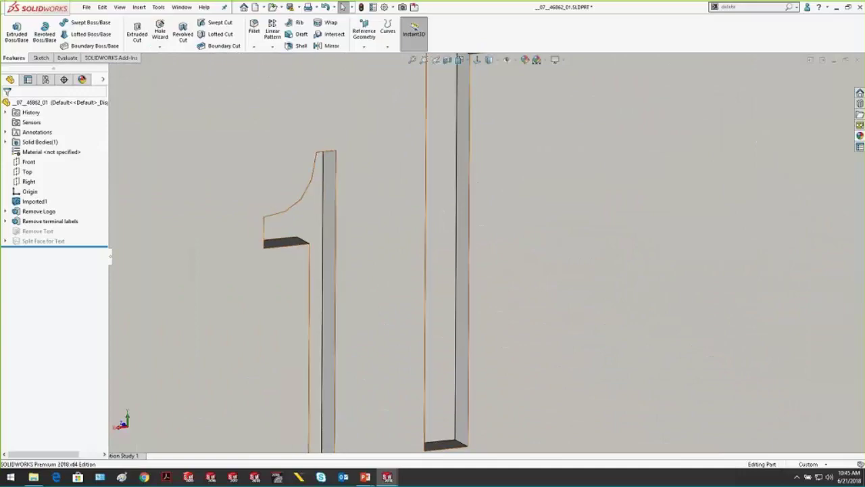
pyautogui.scroll(5, 606, 232)
pyautogui.scroll(-5, 750, 223)
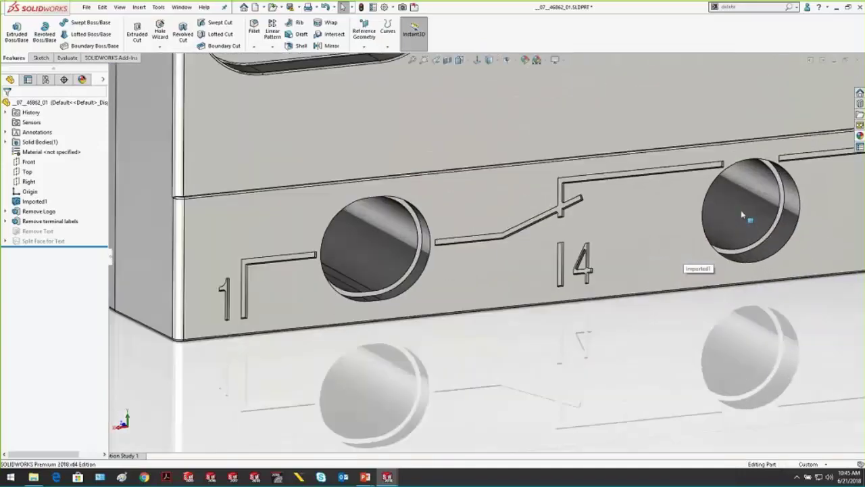
pyautogui.scroll(-3, 547, 286)
pyautogui.scroll(-3, 536, 293)
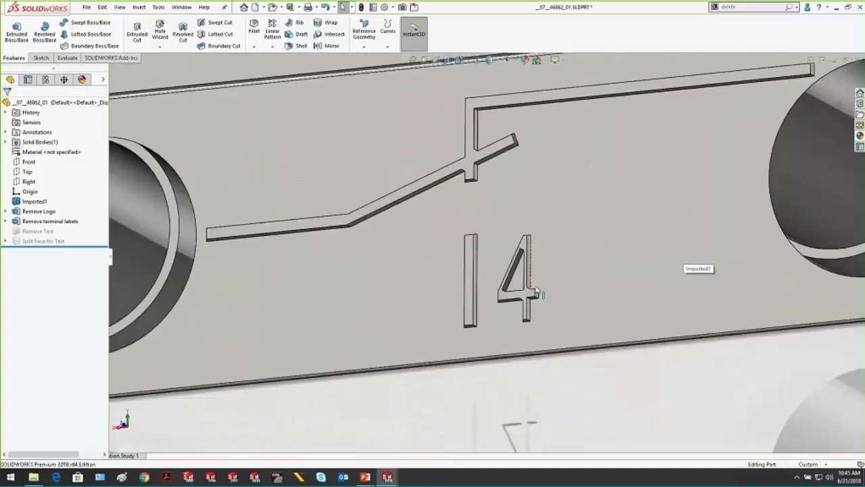
pyautogui.scroll(5, 536, 292)
pyautogui.scroll(-6, 384, 326)
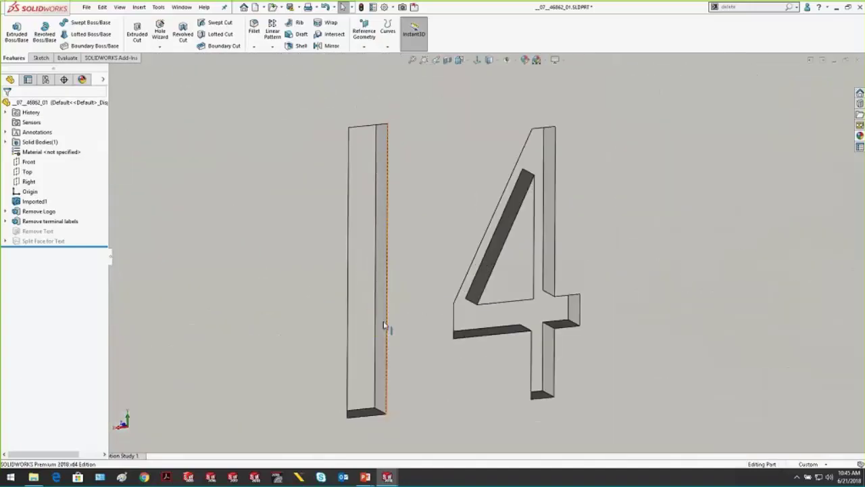
# Delete and patch the five faces of the engraved vertical bar beside the number 4.
pyautogui.click(365, 206)
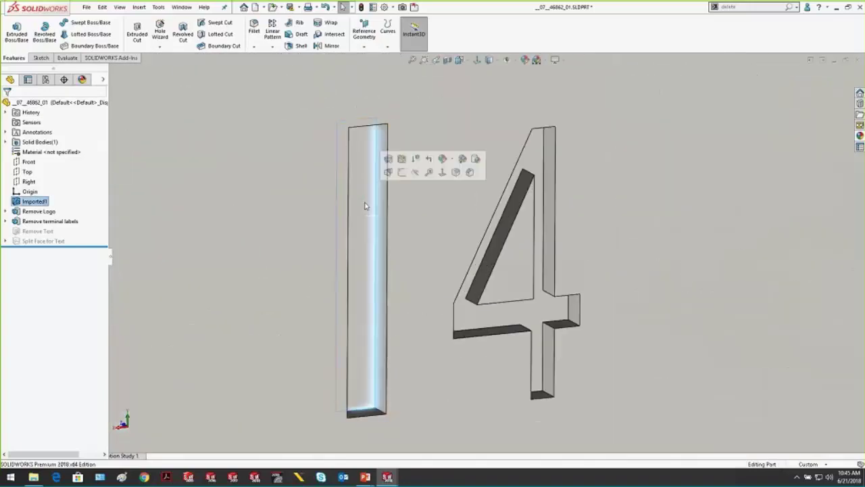
pyautogui.click(385, 376)
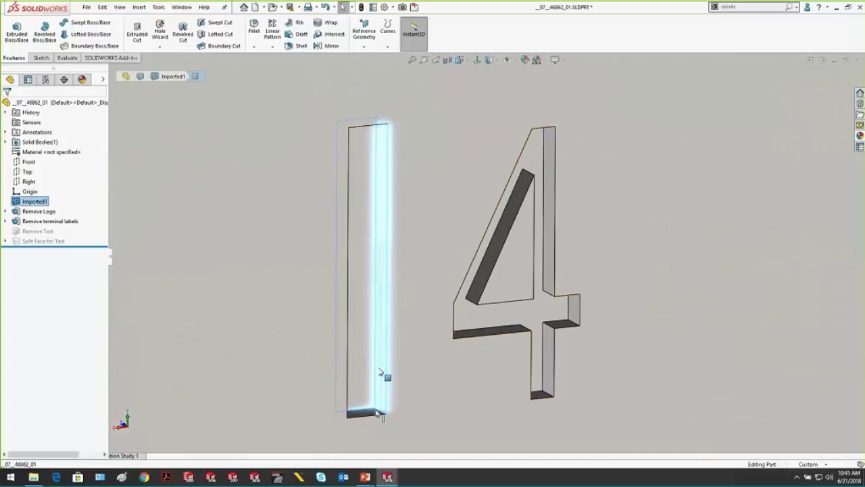
pyautogui.moveTo(378, 411); pyautogui.dragTo(332, 132, button='middle')
pyautogui.click(327, 125)
pyautogui.rightClick(327, 126)
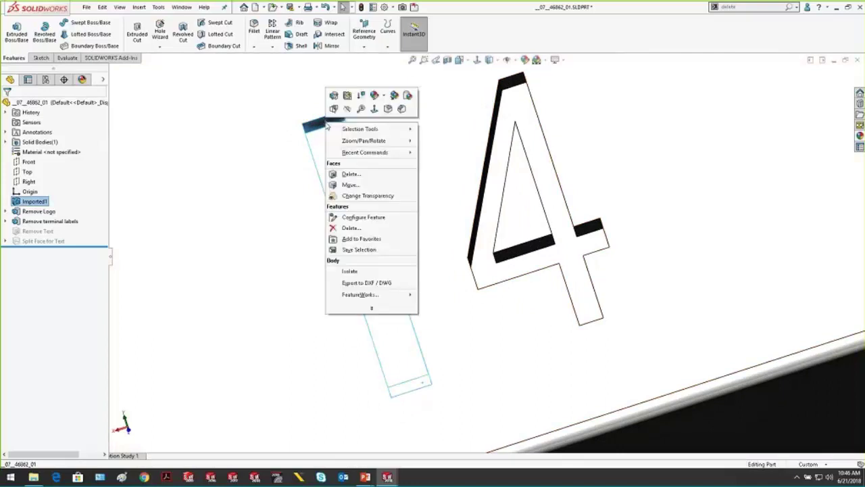
pyautogui.click(374, 176)
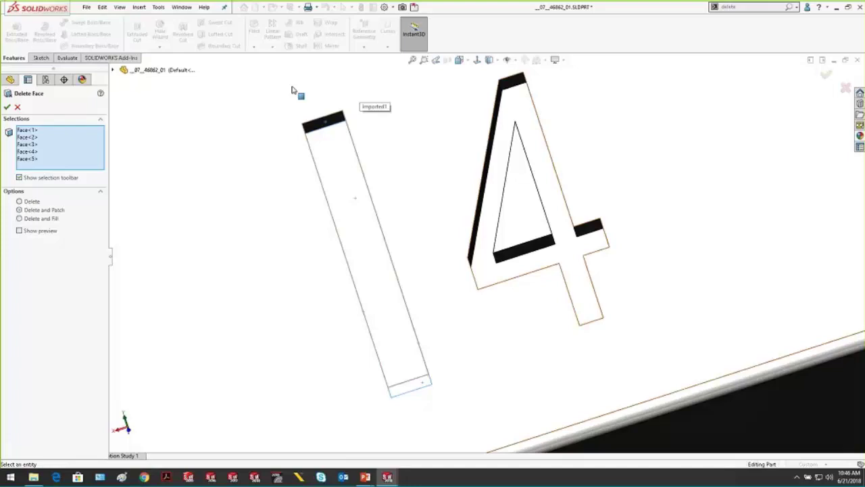
pyautogui.click(6, 107)
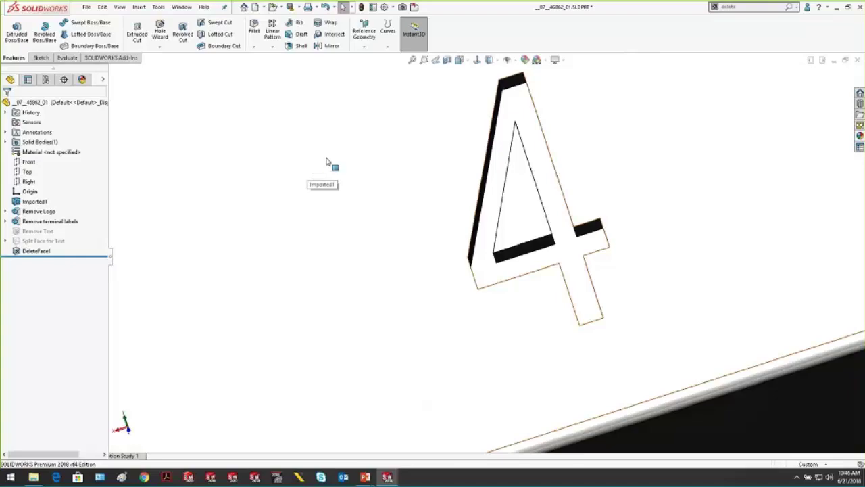
# Delete the face-deletion feature that removed the engraved bar beside the number 4.
pyautogui.scroll(10, 419, 196)
pyautogui.moveTo(536, 259); pyautogui.dragTo(526, 205, button='middle')
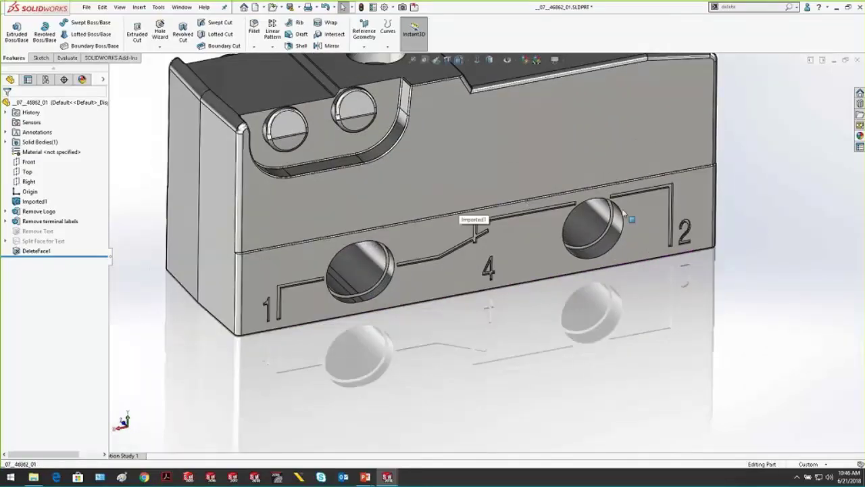
pyautogui.scroll(-2, 527, 205)
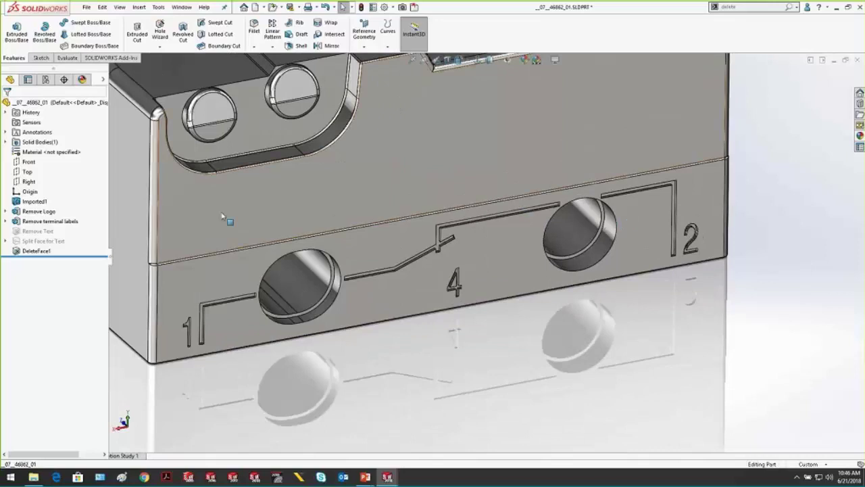
pyautogui.rightClick(41, 252)
pyautogui.click(67, 304)
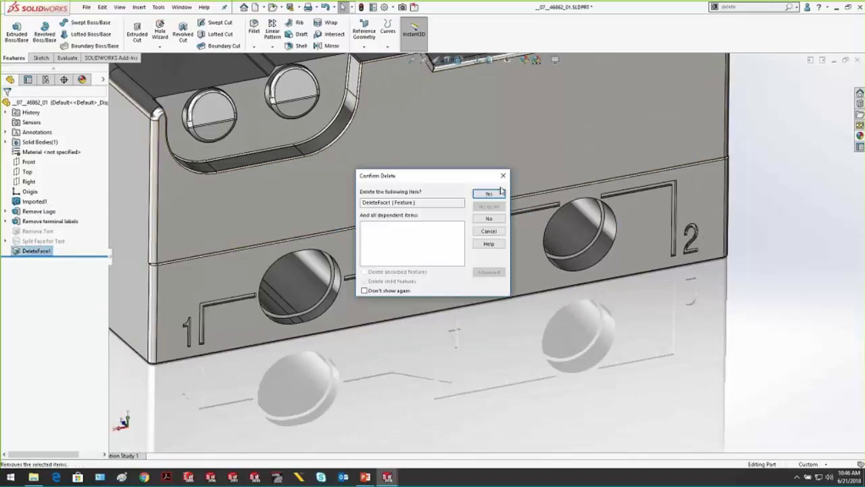
pyautogui.click(497, 193)
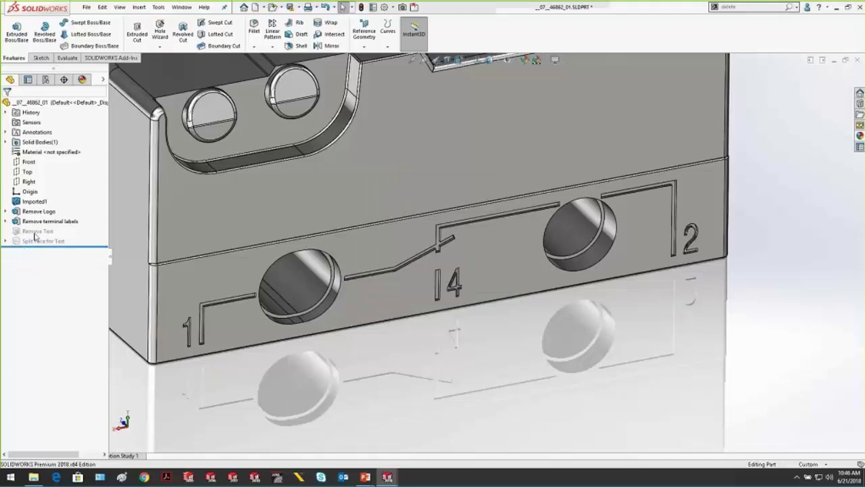
# Unsuppress the Remove Text and Split Face for Text features, highlighting Sketch3 of the split face.
pyautogui.rightClick(38, 231)
pyautogui.click(57, 196)
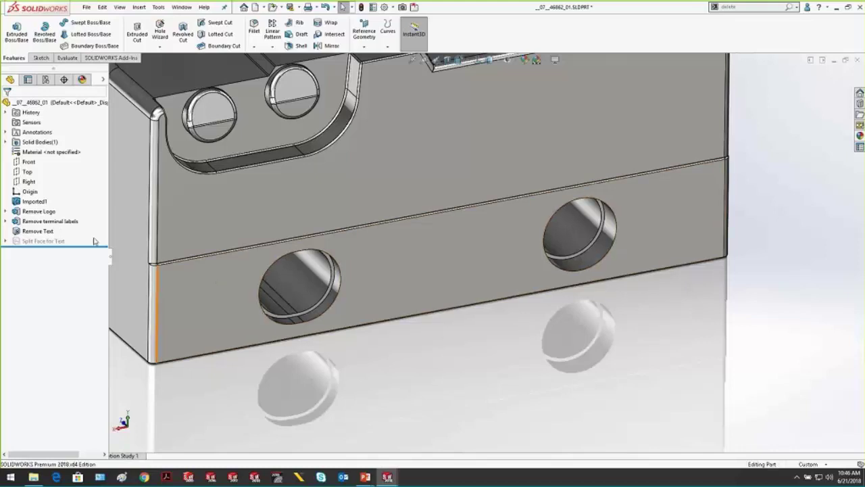
pyautogui.click(37, 251)
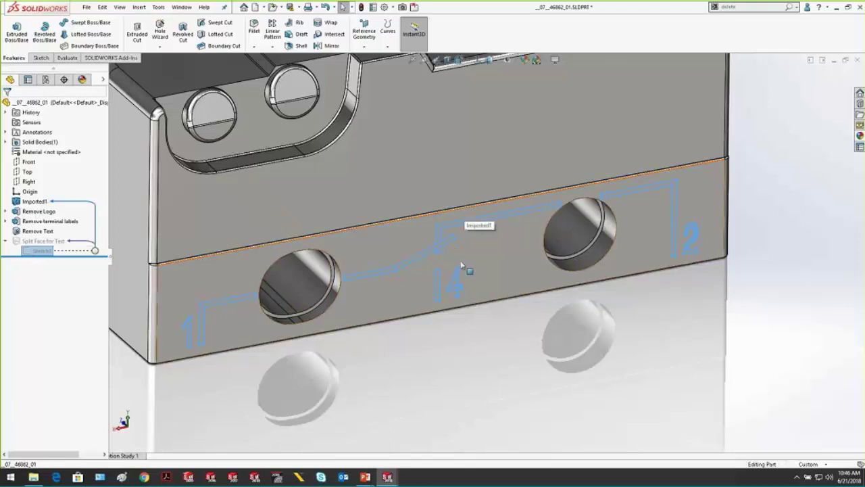
pyautogui.click(45, 241)
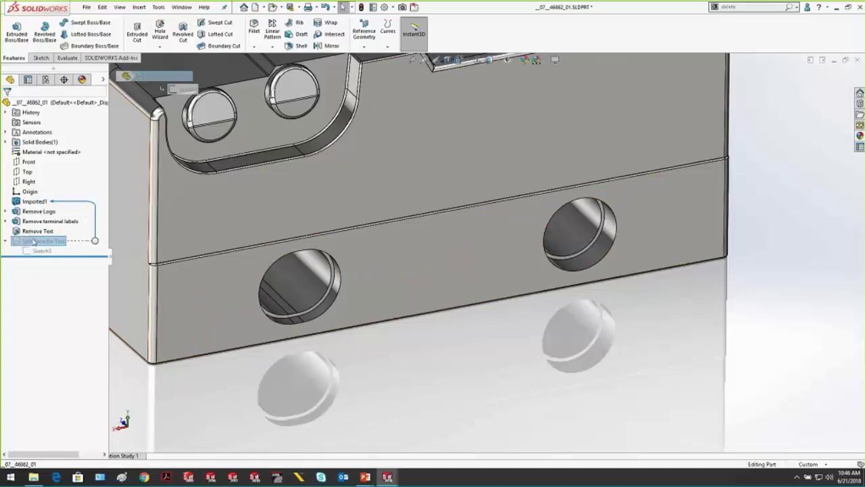
pyautogui.rightClick(31, 240)
pyautogui.click(54, 198)
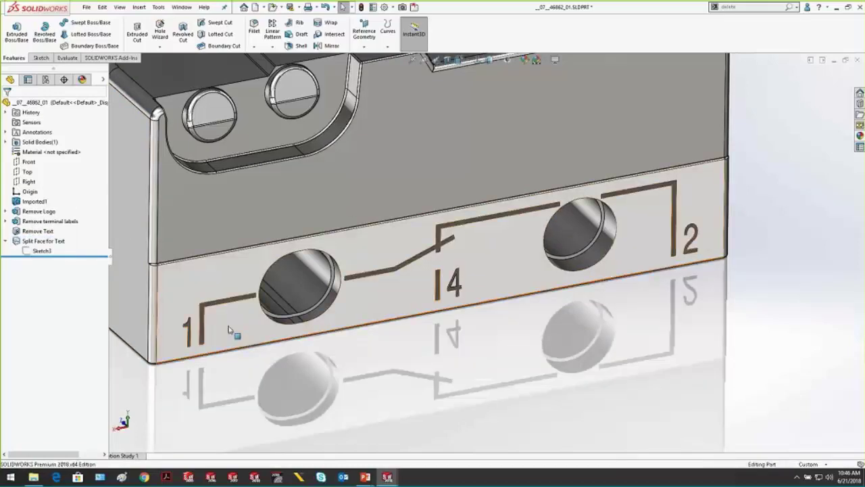
# Examine the split faces that represent the number 1 and the circuit lines on the switch's lower face.
pyautogui.scroll(-5, 230, 338)
pyautogui.scroll(-3, 376, 190)
pyautogui.click(392, 203)
pyautogui.scroll(5, 487, 232)
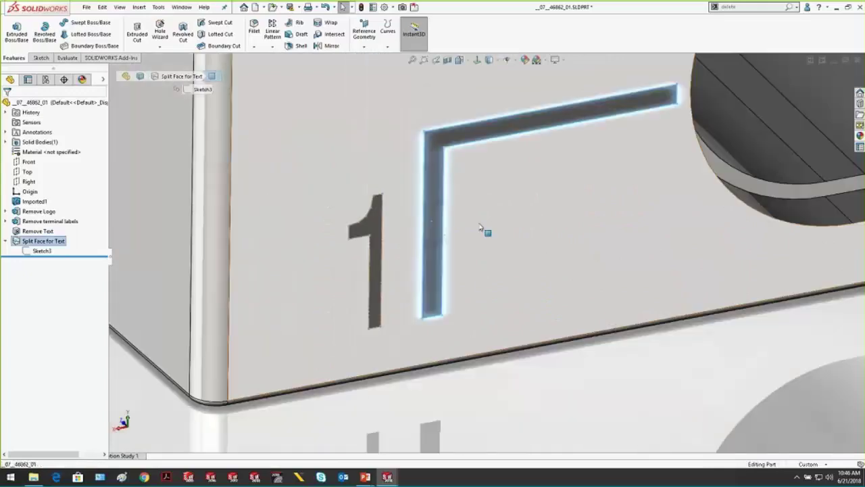
pyautogui.scroll(-3, 379, 250)
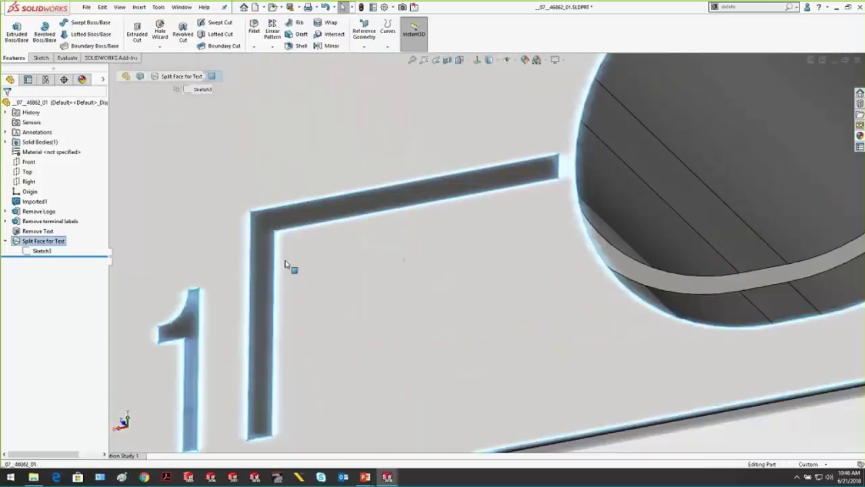
pyautogui.click(189, 335)
pyautogui.scroll(10, 760, 152)
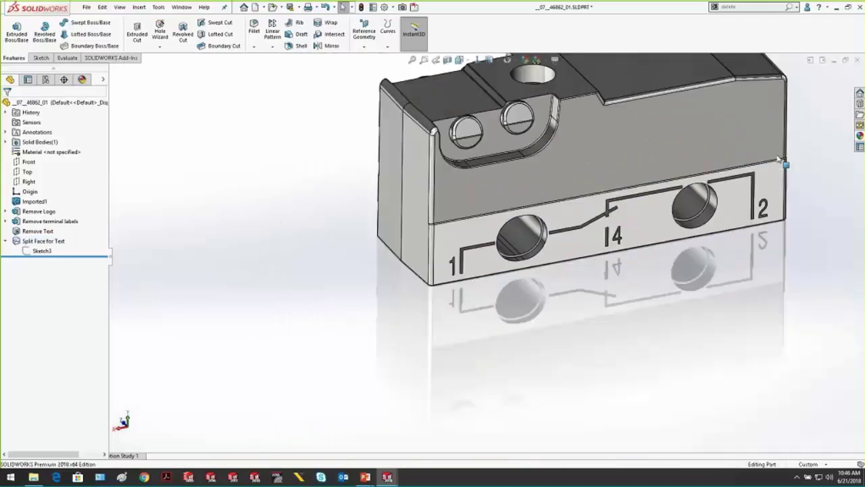
pyautogui.scroll(-3, 715, 189)
pyautogui.moveTo(556, 228); pyautogui.dragTo(534, 228, button='middle')
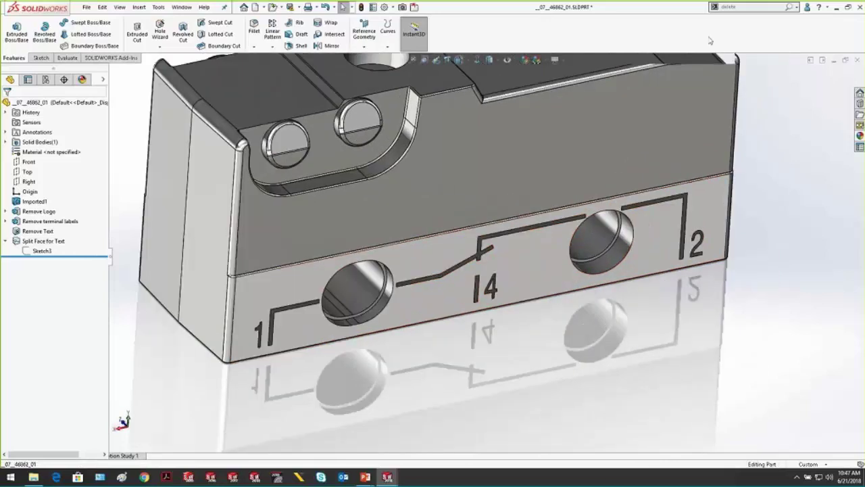
# Look up the Split Line command by searching for "split", and highlight the circuit-line split face between the two holes.
pyautogui.click(750, 7)
pyautogui.write('split')
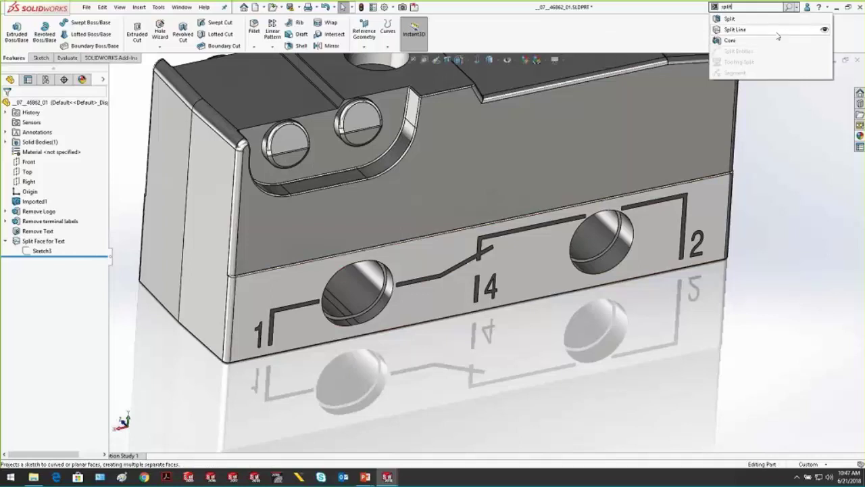
pyautogui.click(735, 30)
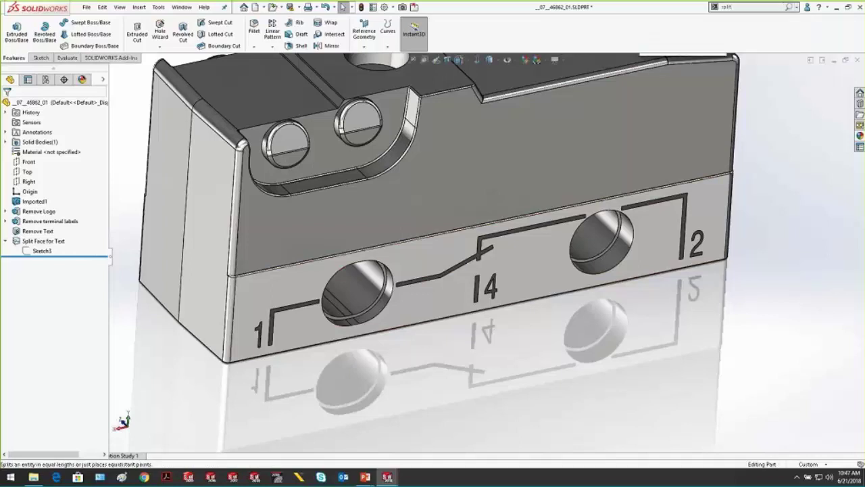
pyautogui.scroll(-5, 482, 255)
pyautogui.scroll(1, 482, 255)
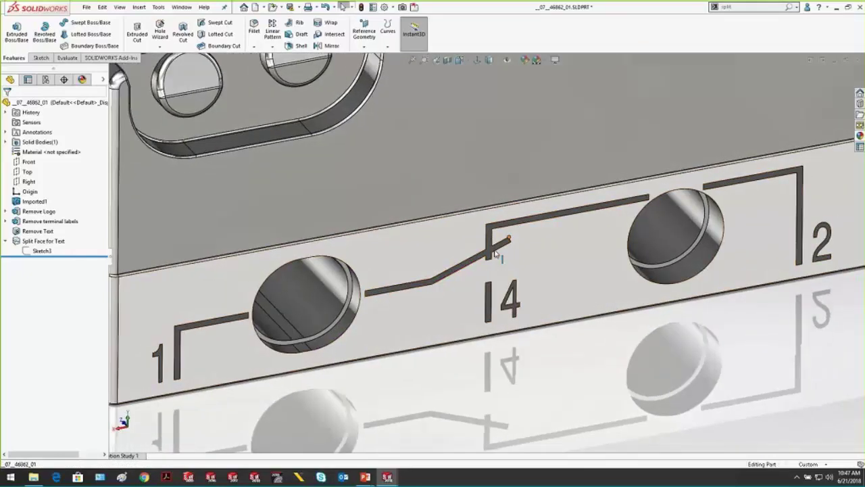
pyautogui.click(490, 255)
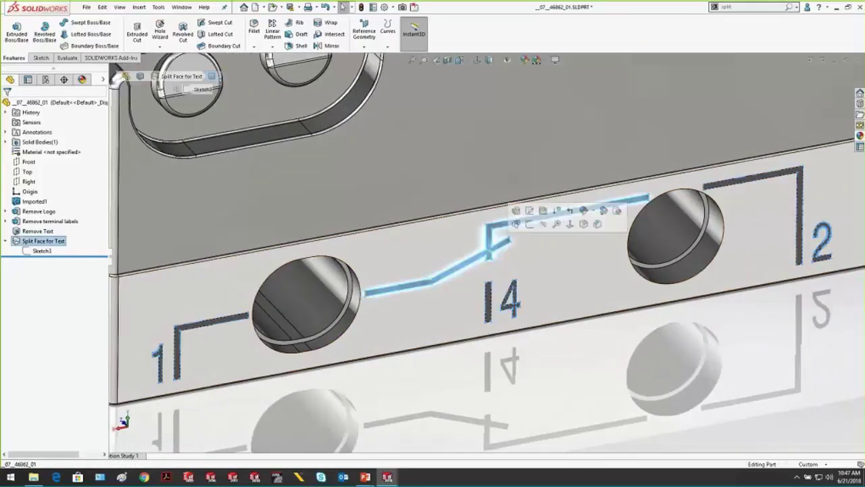
pyautogui.press('Escape')
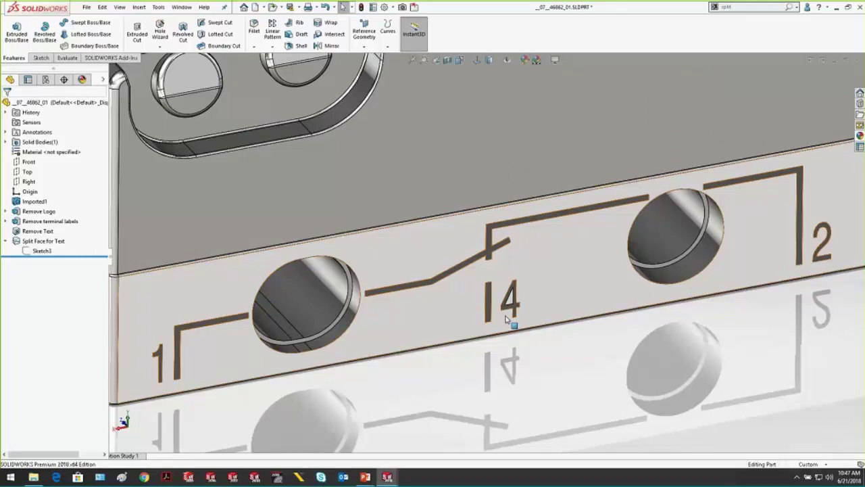
pyautogui.click(549, 391)
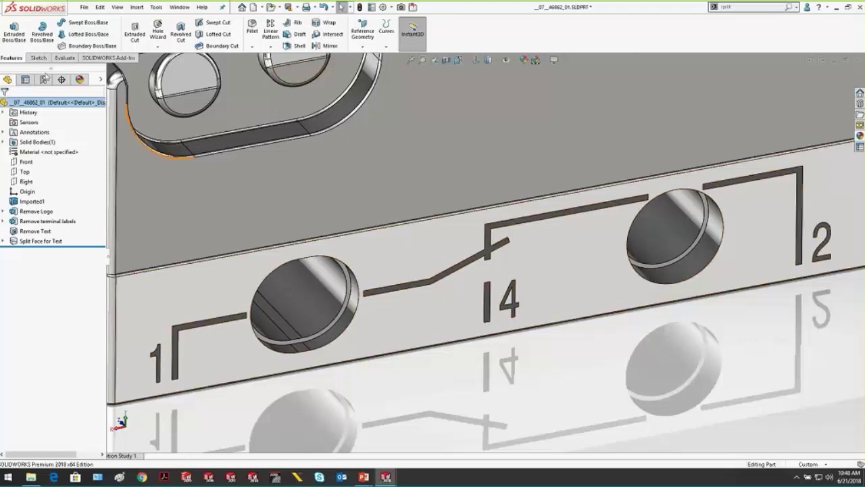
# Activate the switch part's Simplified configuration and return to the Default configuration.
pyautogui.click(44, 79)
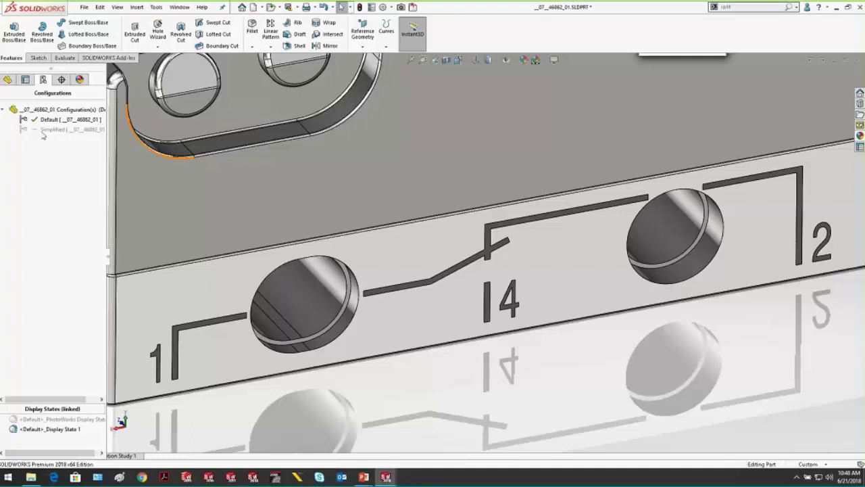
pyautogui.click(39, 130)
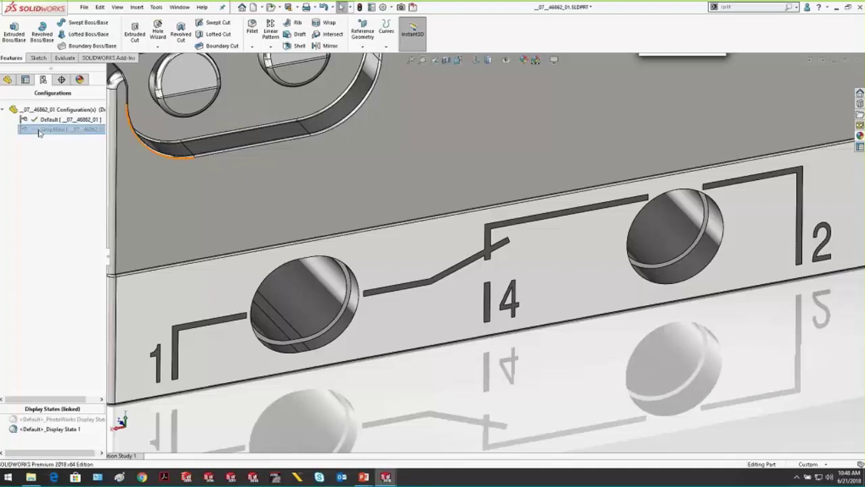
pyautogui.doubleClick(39, 131)
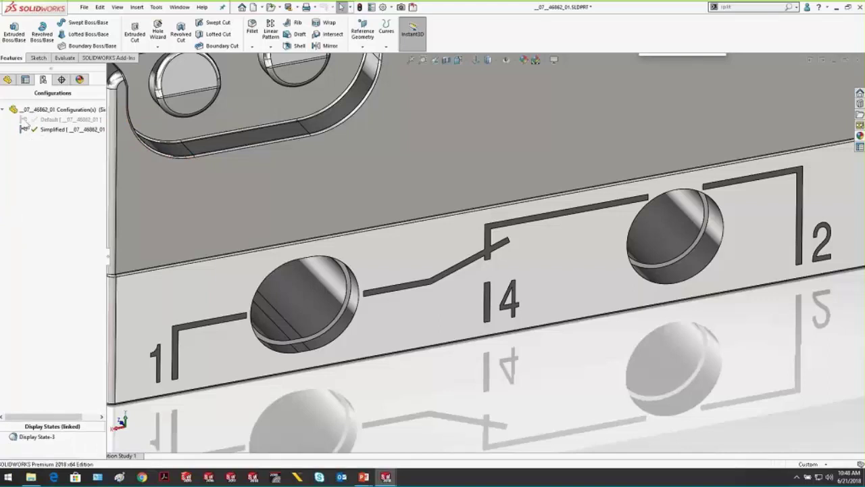
pyautogui.doubleClick(46, 120)
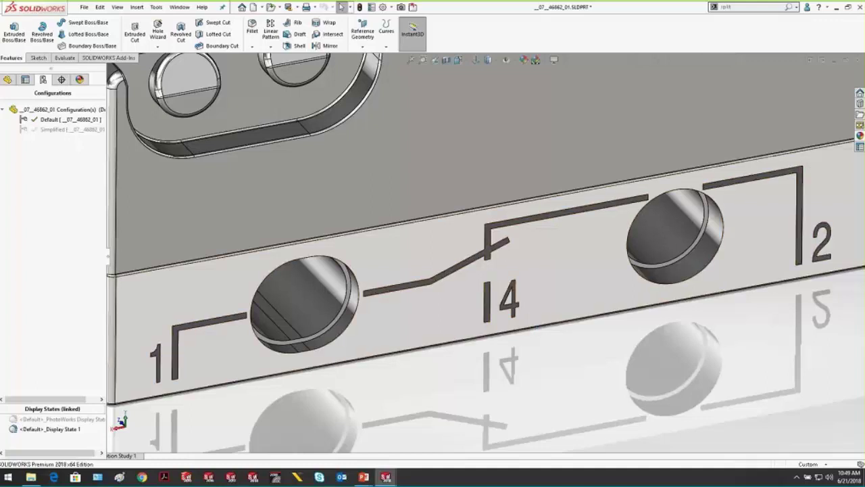
# Switch to the 733262_LeeSpring_LE026B04M spring part and examine its upper hook and coils up close.
pyautogui.moveTo(364, 478)
pyautogui.click(416, 435)
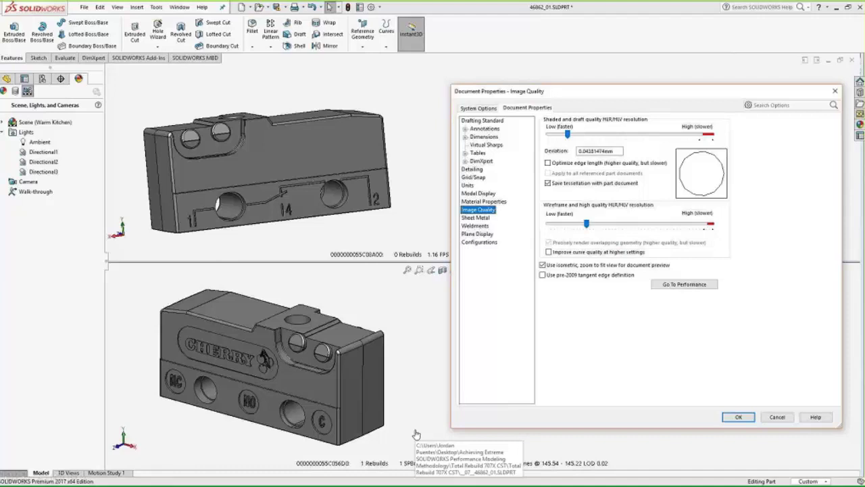
pyautogui.click(416, 435)
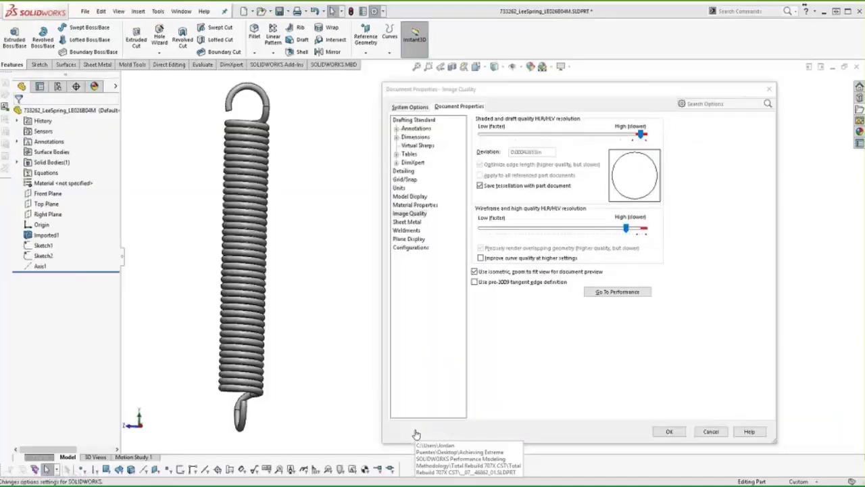
pyautogui.click(252, 154)
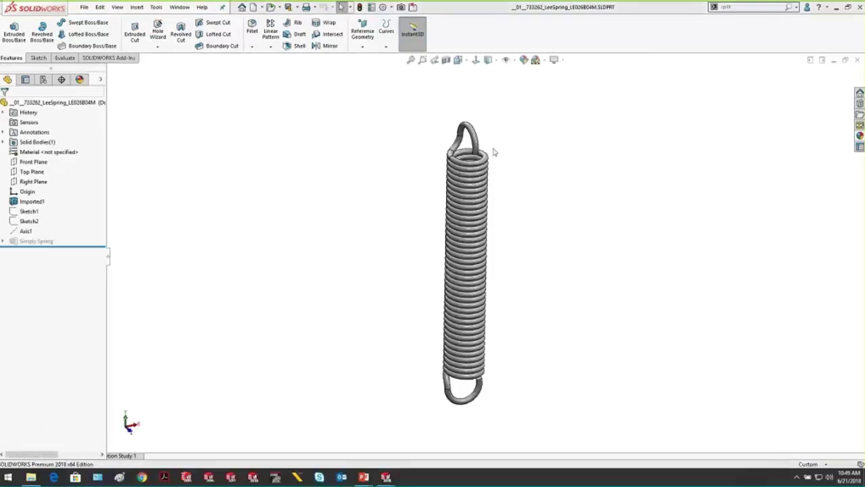
pyautogui.scroll(-5, 493, 150)
pyautogui.scroll(-2, 484, 154)
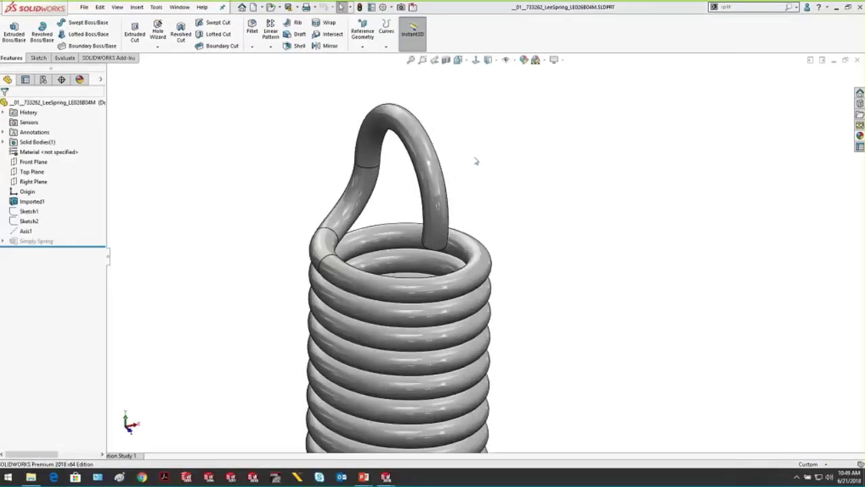
pyautogui.scroll(-3, 406, 170)
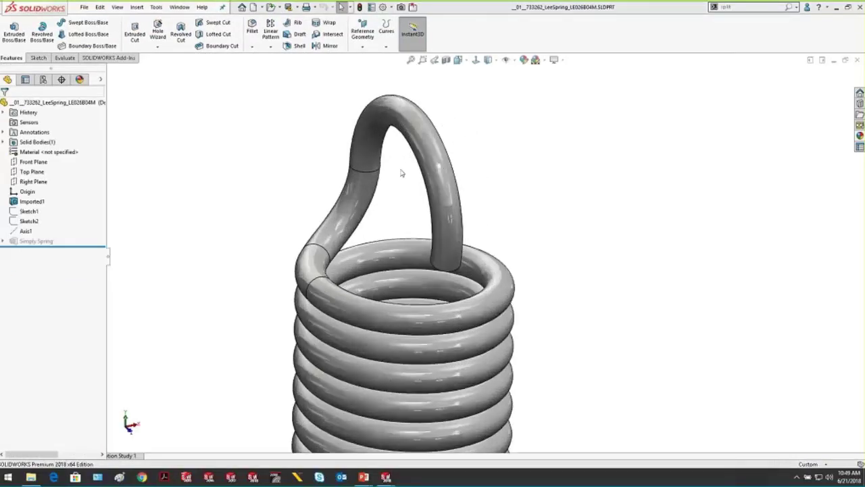
pyautogui.scroll(3, 405, 173)
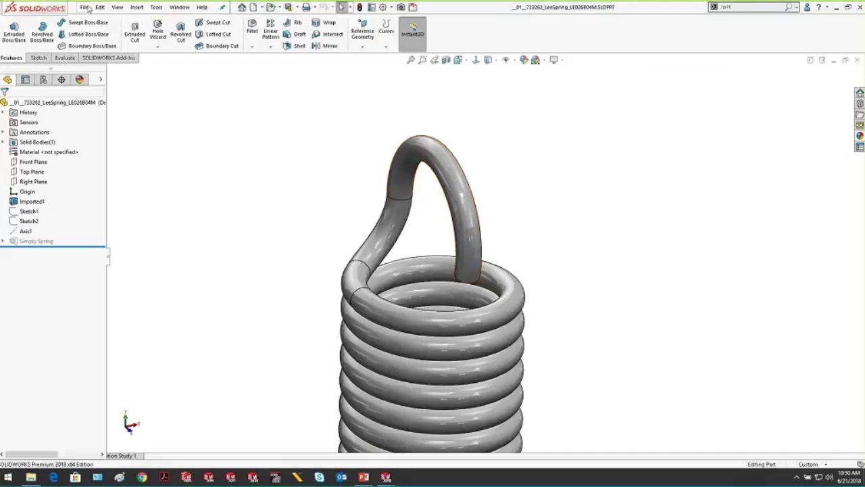
# Start saving the spring as an STL file, compare the Coarse, Fine and Custom export resolutions, and choose Fine.
pyautogui.click(85, 7)
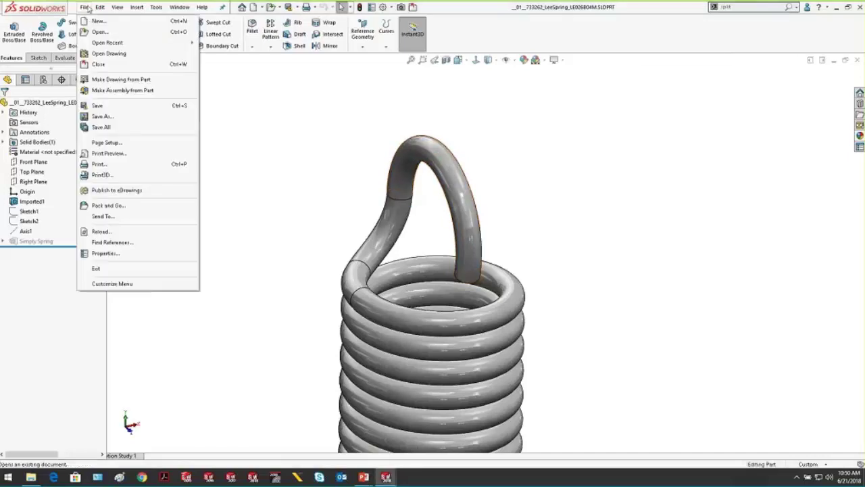
pyautogui.click(99, 118)
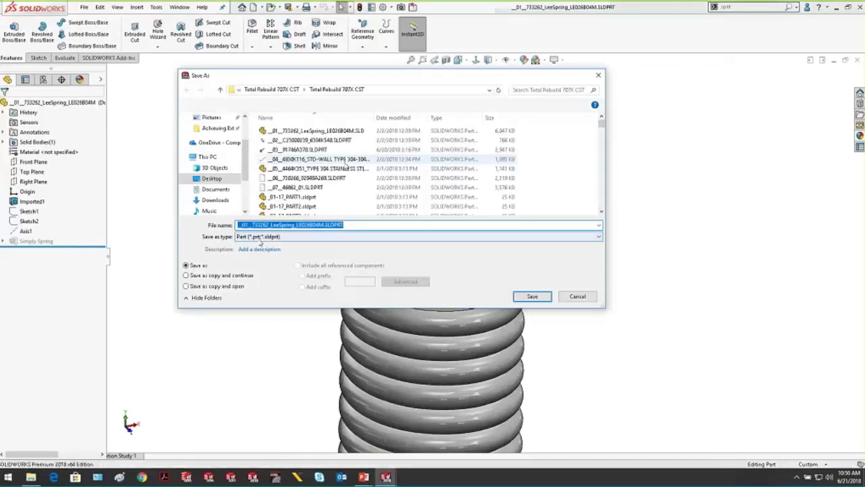
pyautogui.click(257, 236)
pyautogui.click(263, 340)
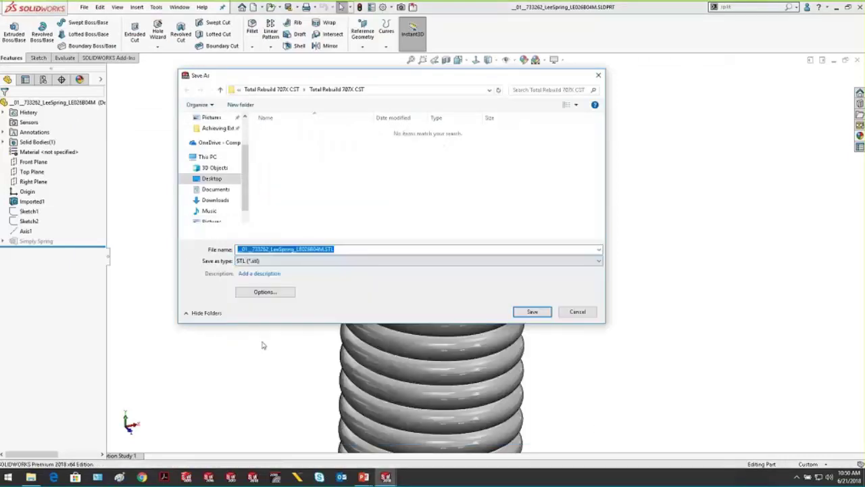
pyautogui.click(265, 292)
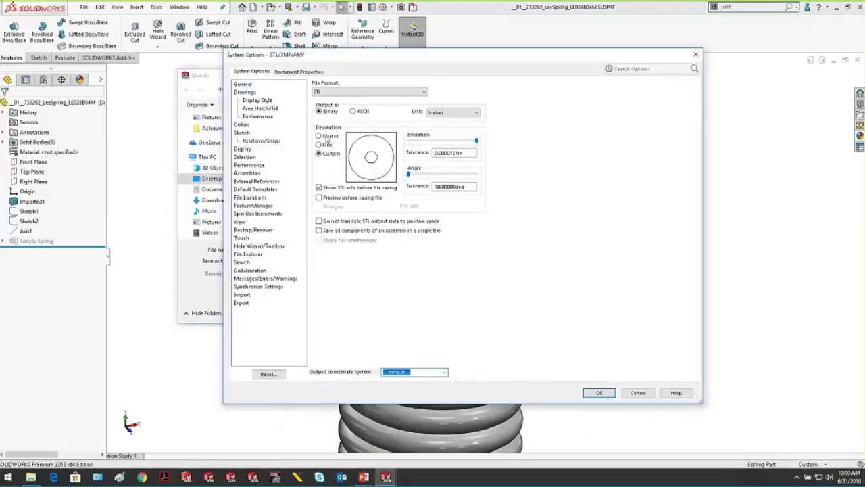
pyautogui.click(329, 137)
pyautogui.click(327, 144)
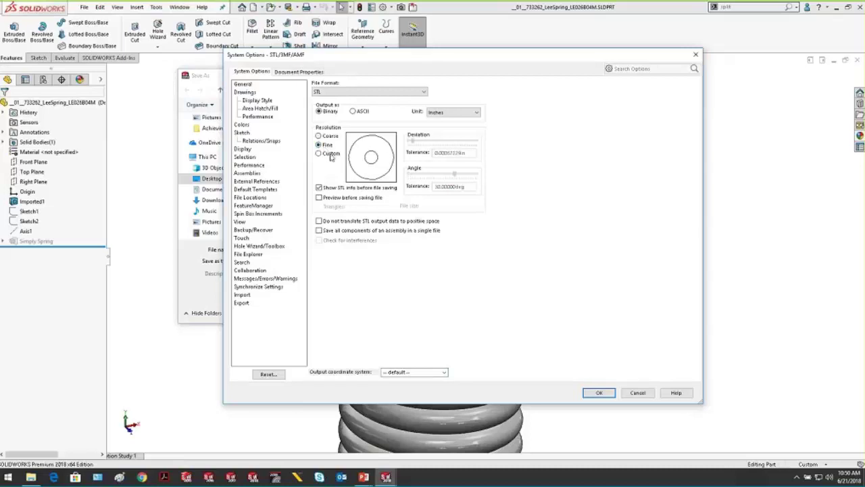
pyautogui.click(330, 155)
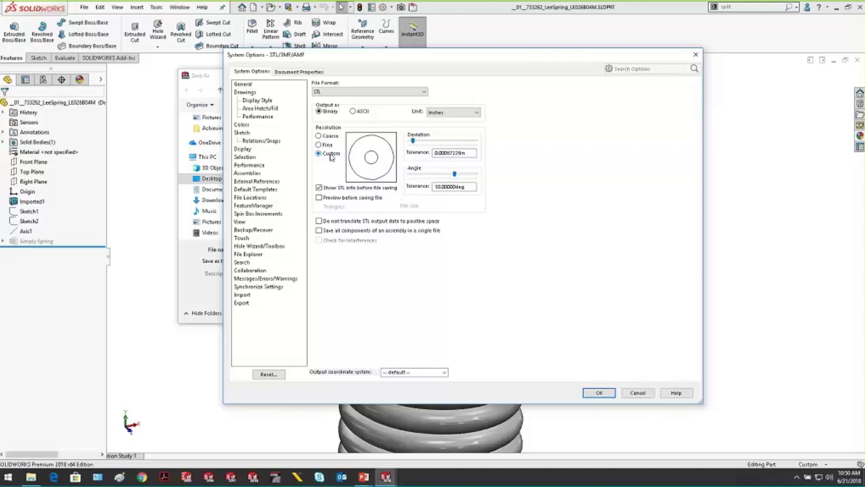
pyautogui.click(324, 146)
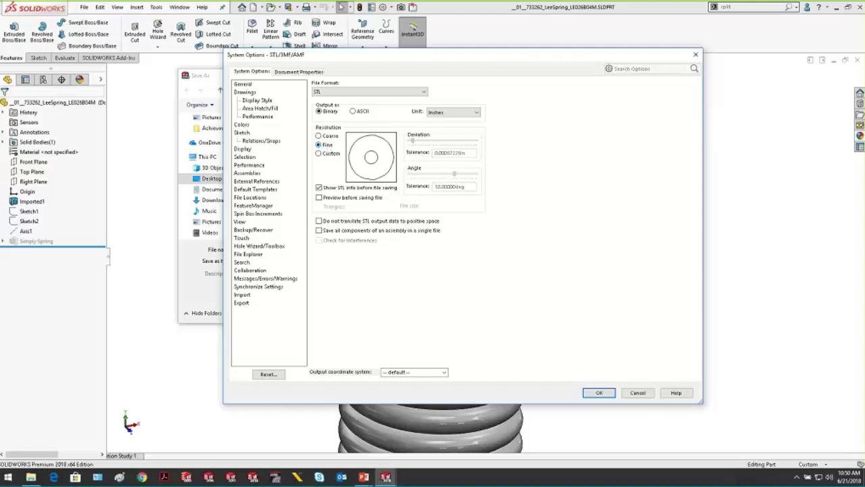
pyautogui.click(599, 392)
# Preview the spring's fine STL mesh with its triangle count and file size, and decline saving the file.
pyautogui.click(214, 180)
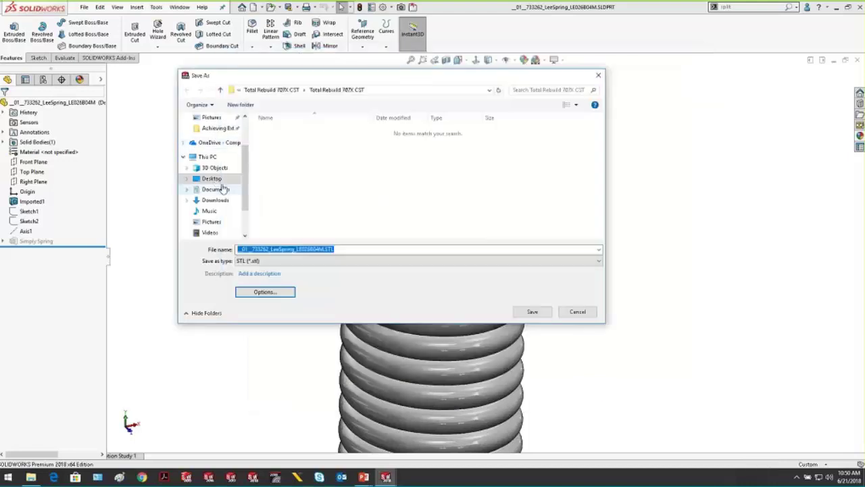
pyautogui.click(533, 312)
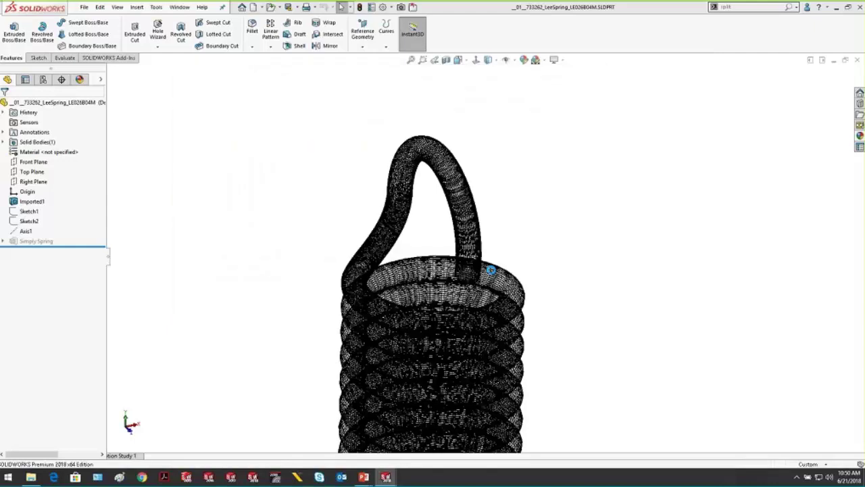
pyautogui.moveTo(449, 187); pyautogui.dragTo(620, 165)
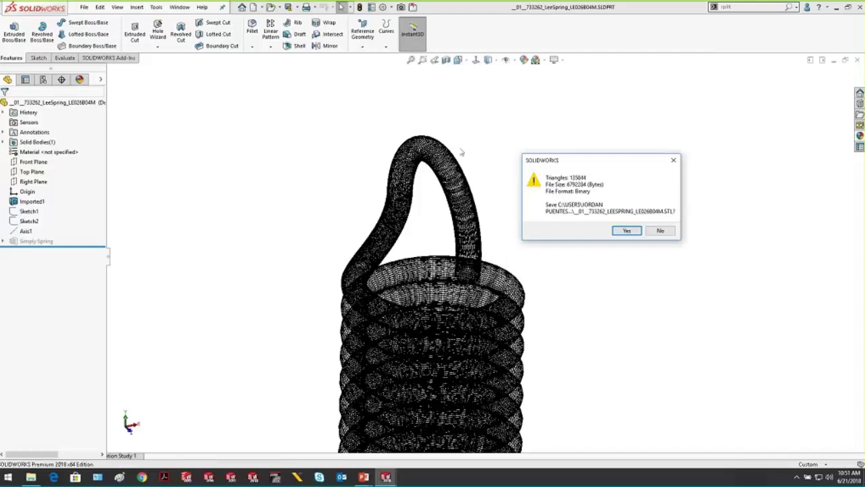
pyautogui.click(660, 231)
# Preview the spring's STL mesh, triangle count and file size at Coarse resolution, and decline saving the file.
pyautogui.click(84, 7)
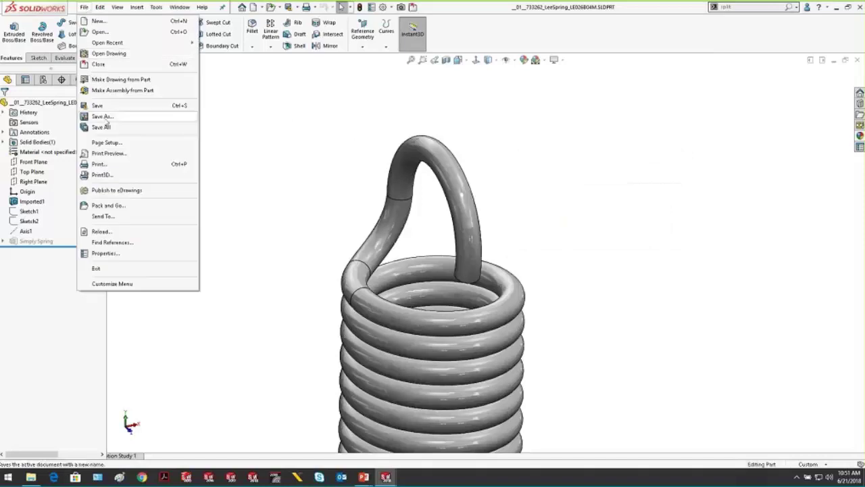
pyautogui.click(102, 116)
pyautogui.click(276, 236)
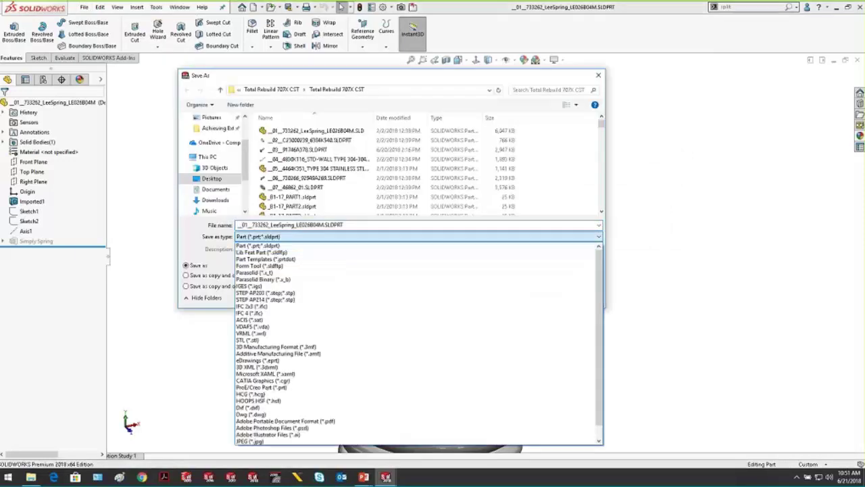
pyautogui.click(270, 340)
pyautogui.click(268, 295)
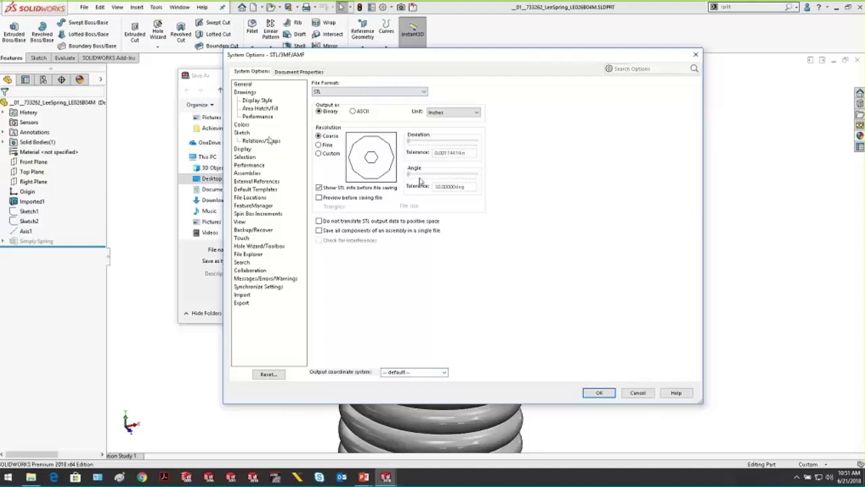
pyautogui.click(597, 393)
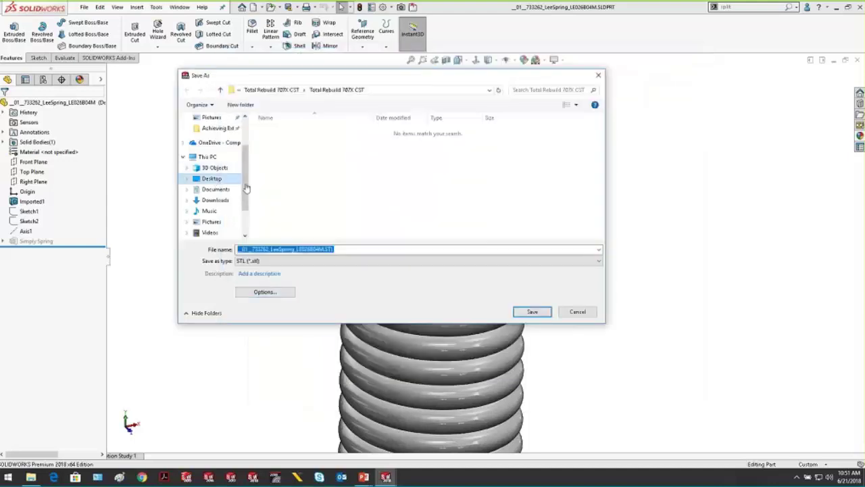
pyautogui.click(534, 311)
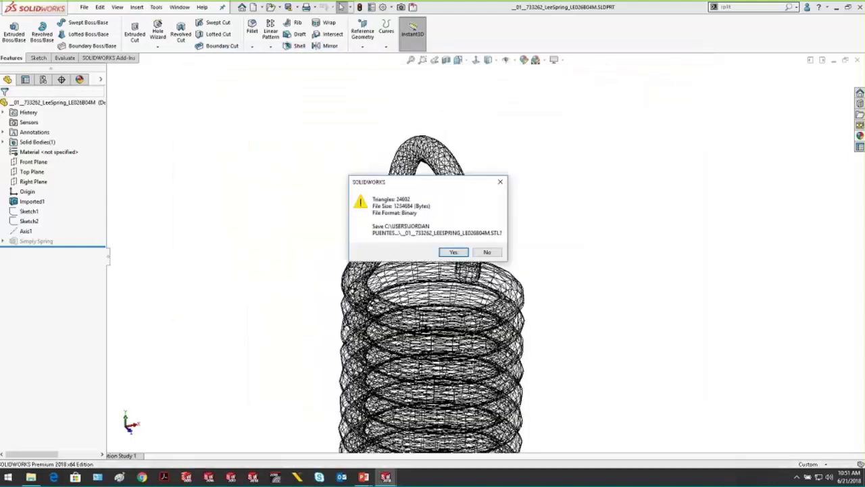
pyautogui.moveTo(422, 188); pyautogui.dragTo(665, 159)
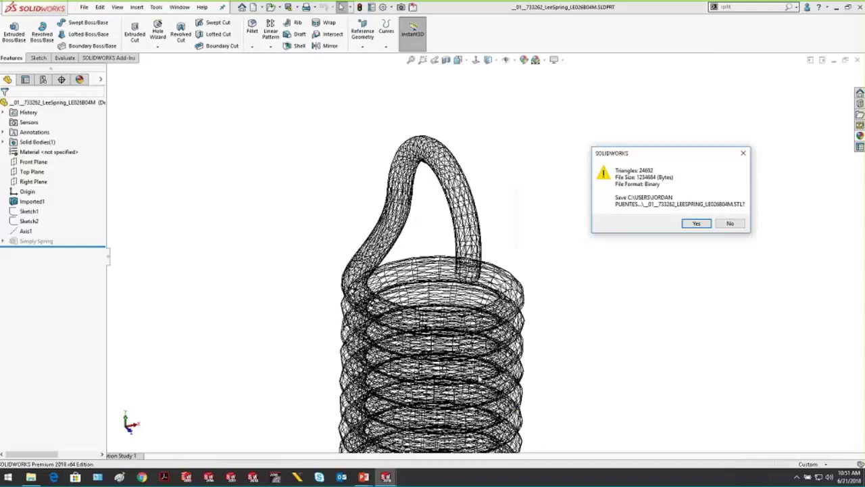
pyautogui.click(730, 223)
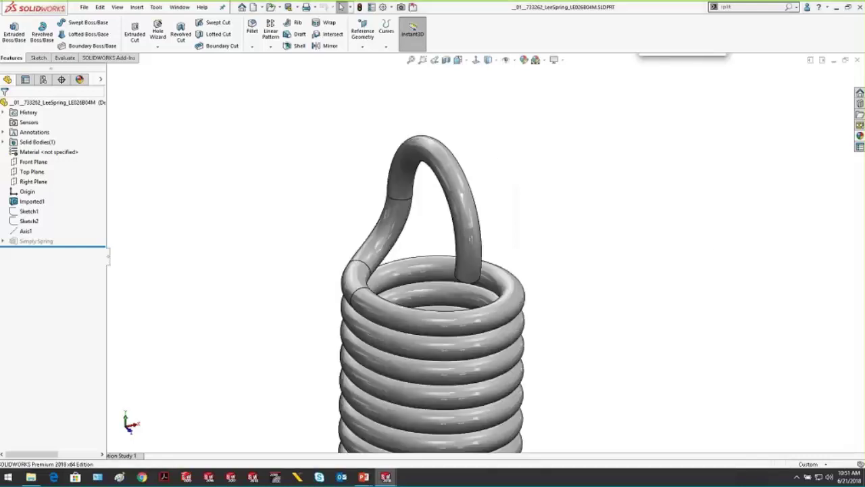
# Examine the spring's coils and hollow interior from above and from the side.
pyautogui.scroll(5, 530, 399)
pyautogui.scroll(-8, 498, 361)
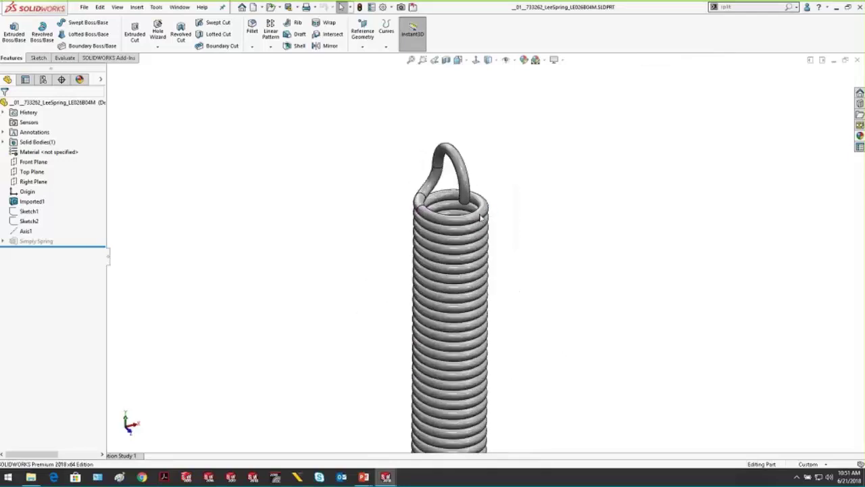
pyautogui.scroll(3, 543, 228)
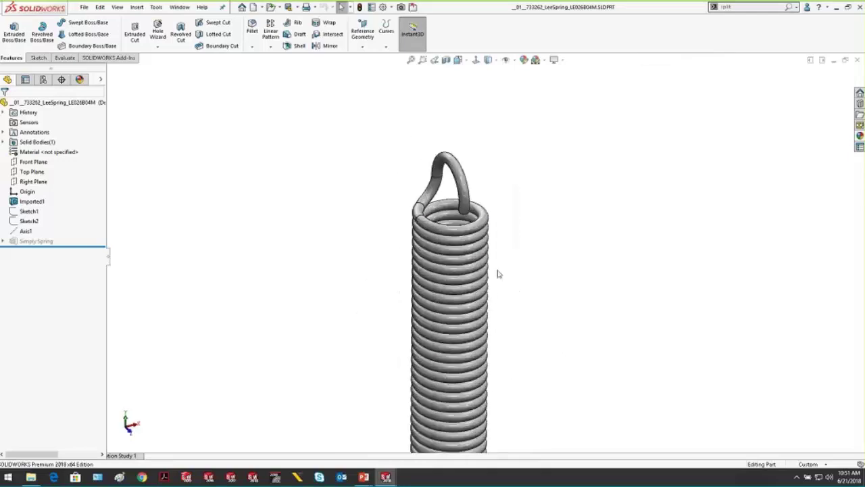
pyautogui.moveTo(336, 169); pyautogui.dragTo(433, 216, button='middle')
pyautogui.scroll(-10, 464, 193)
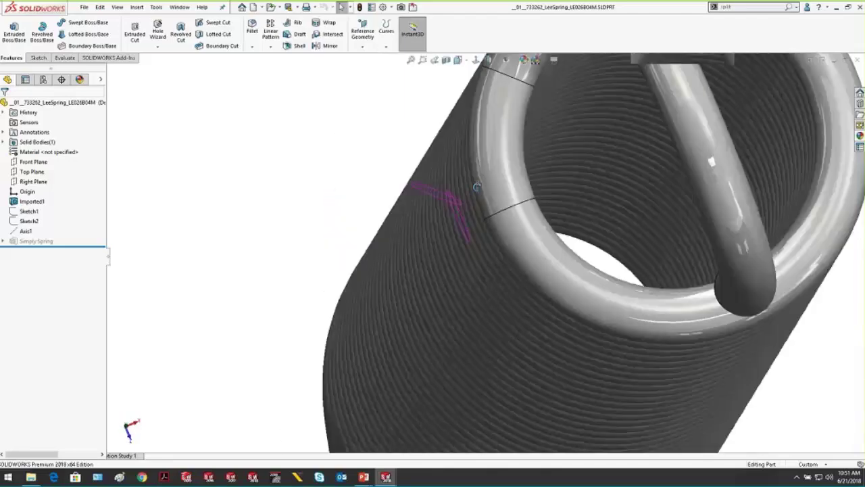
pyautogui.scroll(6, 535, 218)
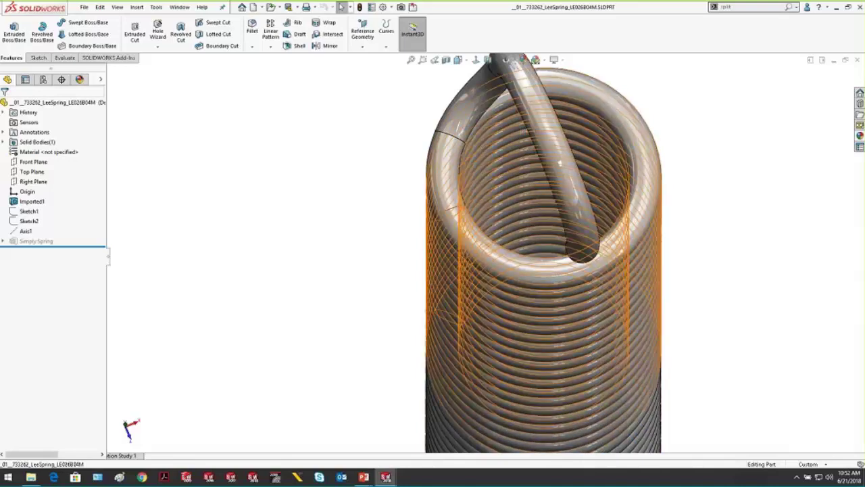
pyautogui.scroll(-1, 535, 234)
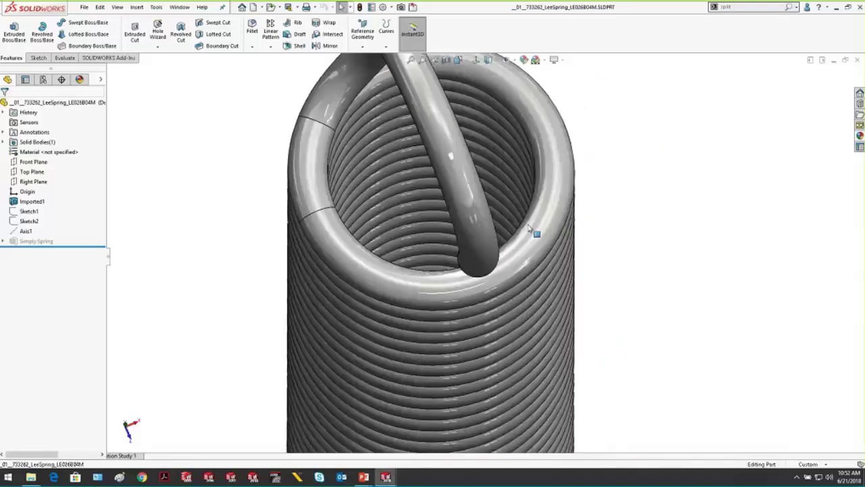
pyautogui.scroll(3, 436, 180)
pyautogui.hotkey('ctrl', '1')
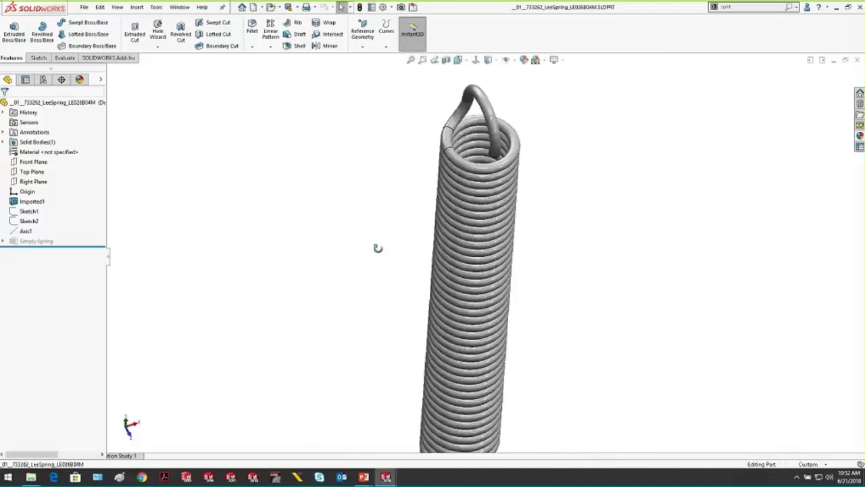
# Locate the sketch under the Simply Spring feature and unsuppress Simply Spring.
pyautogui.click(3, 242)
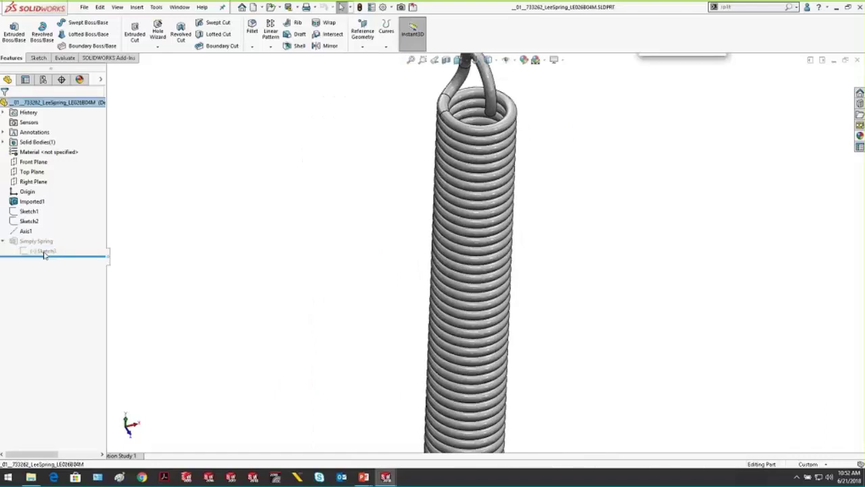
pyautogui.click(42, 252)
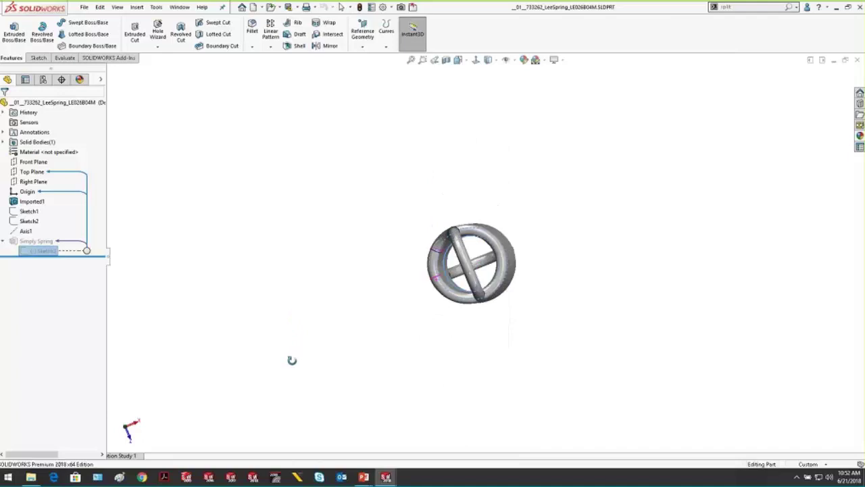
pyautogui.rightClick(38, 250)
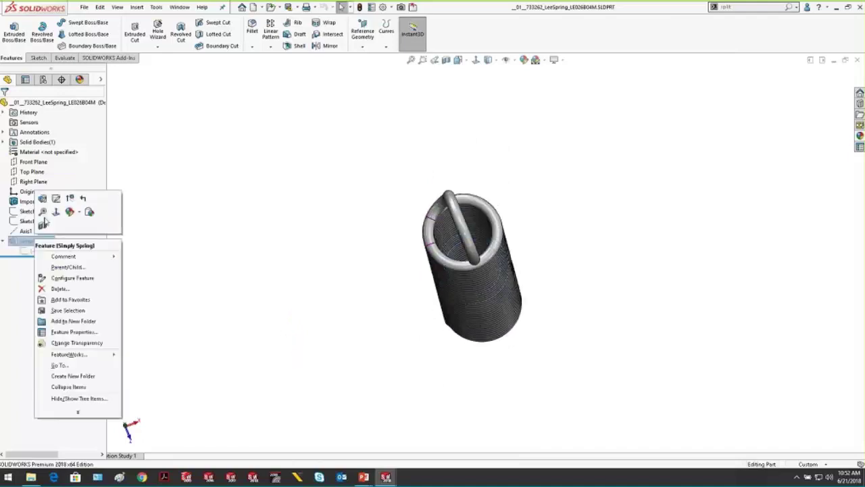
pyautogui.click(66, 197)
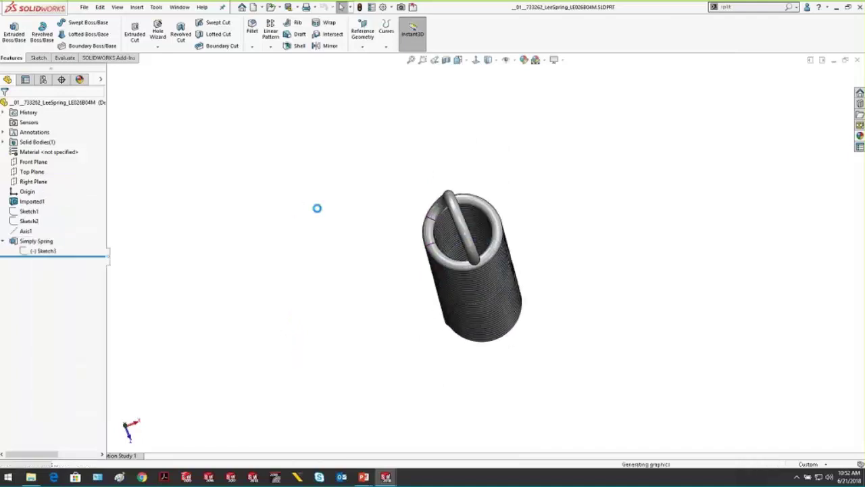
# Examine the cylindrical face that Simply Spring adds inside the spring's coils.
pyautogui.scroll(-3, 478, 236)
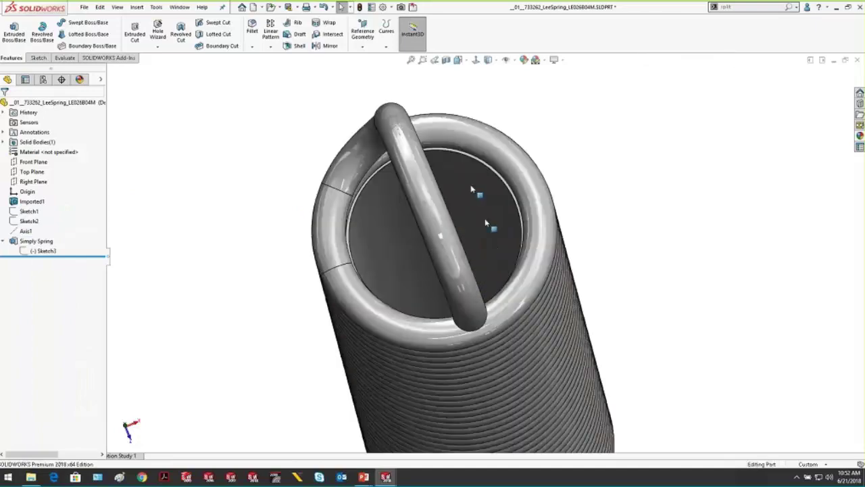
pyautogui.click(381, 245)
pyautogui.click(267, 263)
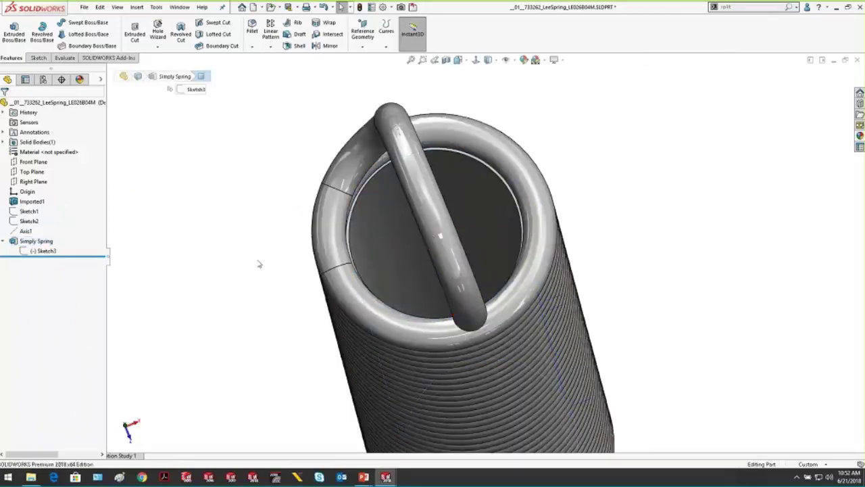
pyautogui.moveTo(257, 265)
pyautogui.mouseDown(button='middle')
pyautogui.moveTo(259, 226)
pyautogui.moveTo(521, 270)
pyautogui.mouseUp(button='middle')
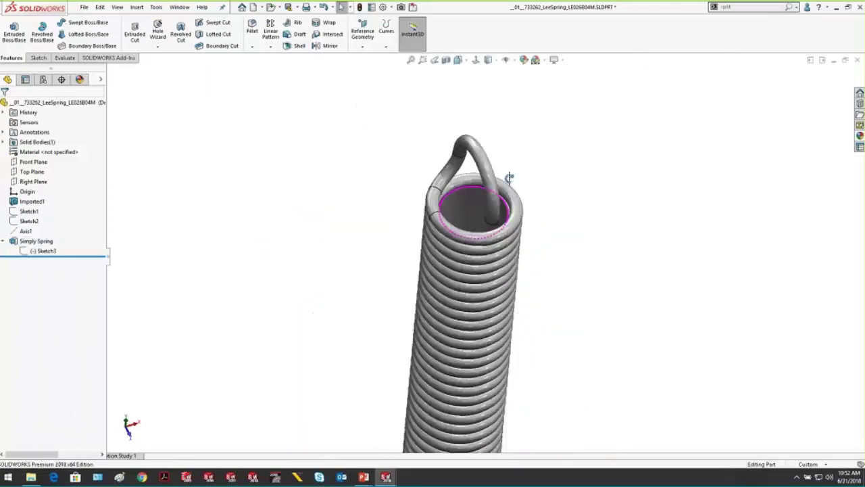
pyautogui.scroll(-2, 540, 159)
# Preview the simplified spring's STL mesh, triangle count and file size, and decline saving the file.
pyautogui.click(84, 7)
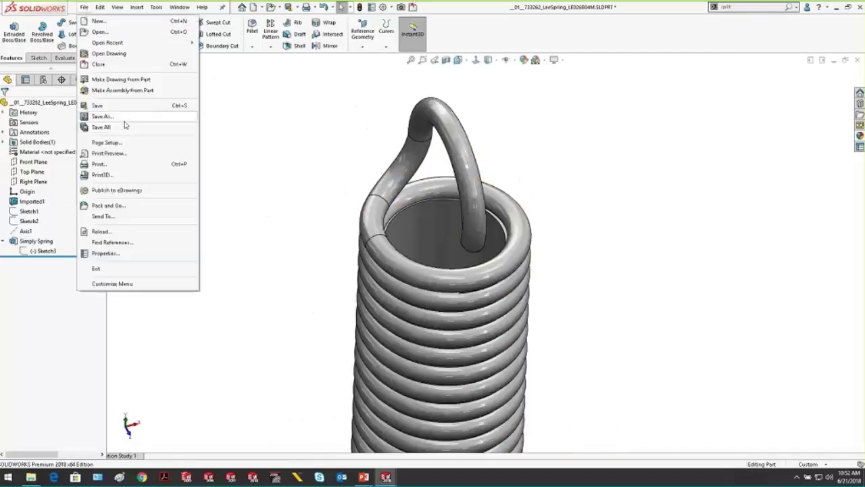
pyautogui.click(102, 116)
pyautogui.click(325, 237)
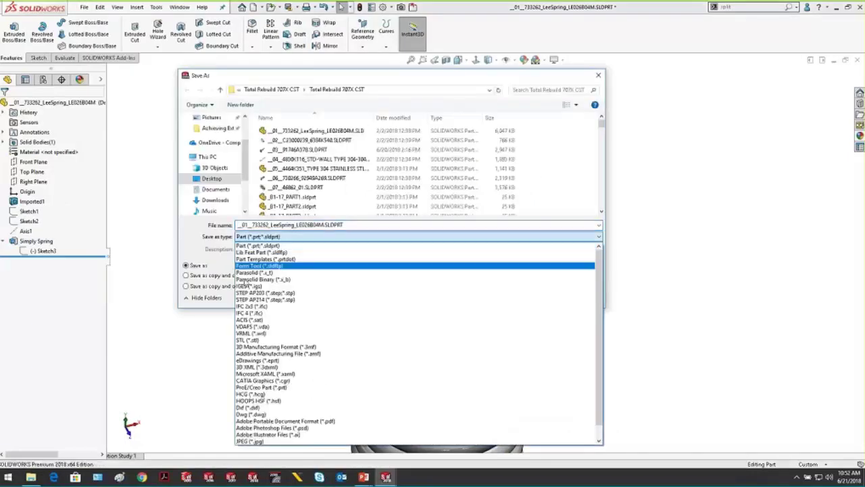
pyautogui.click(271, 336)
pyautogui.click(264, 292)
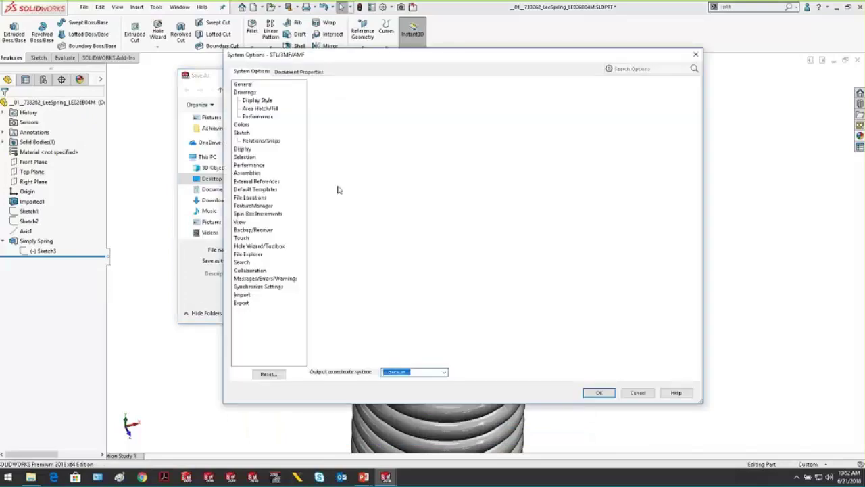
pyautogui.click(599, 393)
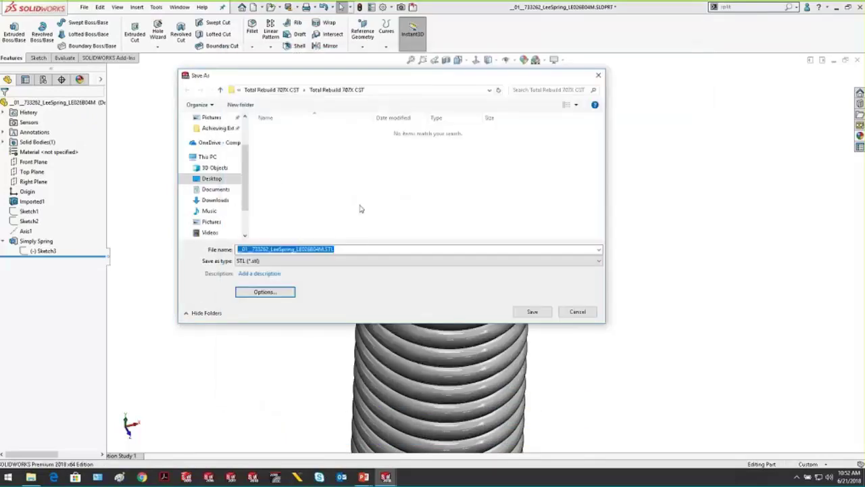
pyautogui.click(544, 312)
pyautogui.moveTo(638, 163); pyautogui.dragTo(638, 163)
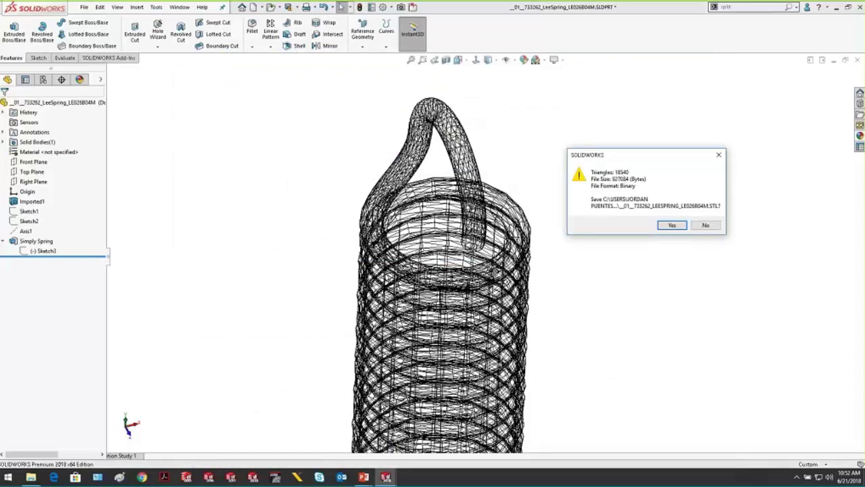
pyautogui.click(710, 224)
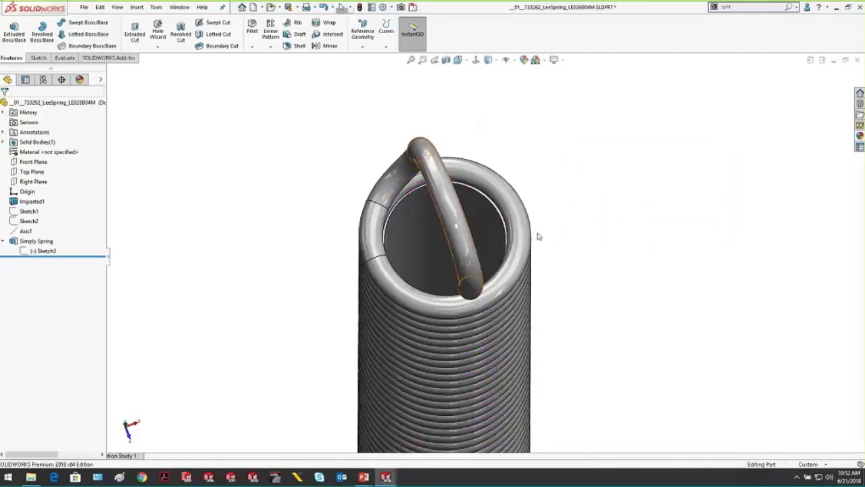
# Examine the whole simplified spring from the side and from above, including its filled coil interior.
pyautogui.moveTo(409, 207); pyautogui.dragTo(550, 311, button='middle')
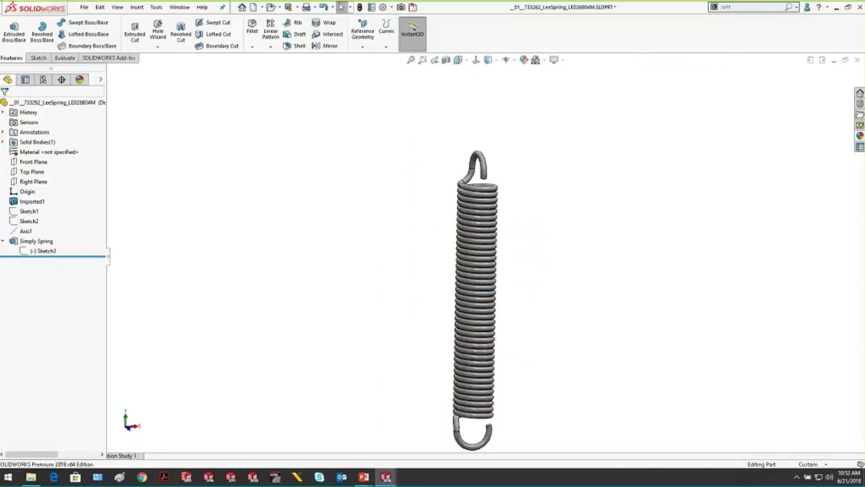
pyautogui.moveTo(517, 214); pyautogui.dragTo(495, 275, button='middle')
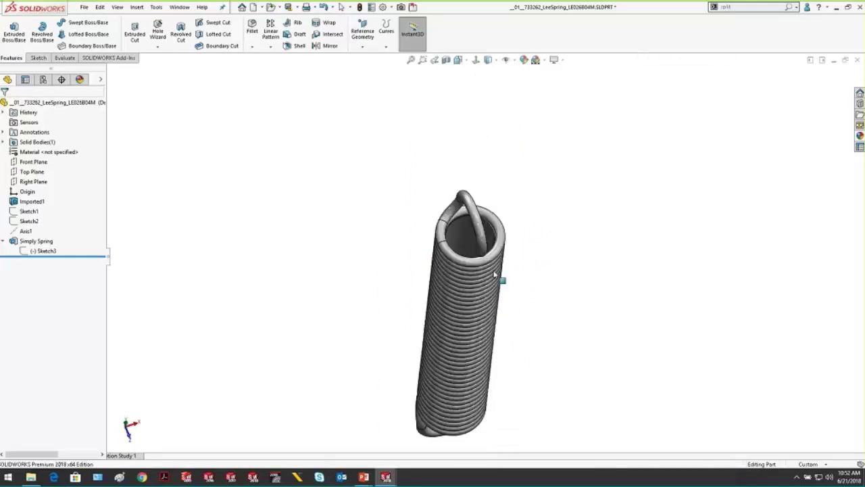
pyautogui.scroll(-5, 495, 276)
pyautogui.moveTo(458, 242); pyautogui.dragTo(456, 284, button='middle')
pyautogui.scroll(8, 455, 284)
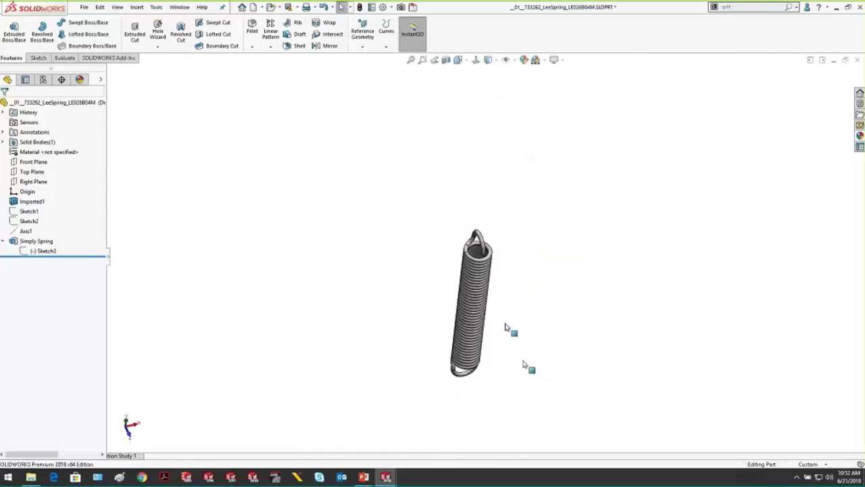
pyautogui.moveTo(505, 327); pyautogui.dragTo(490, 364, button='middle')
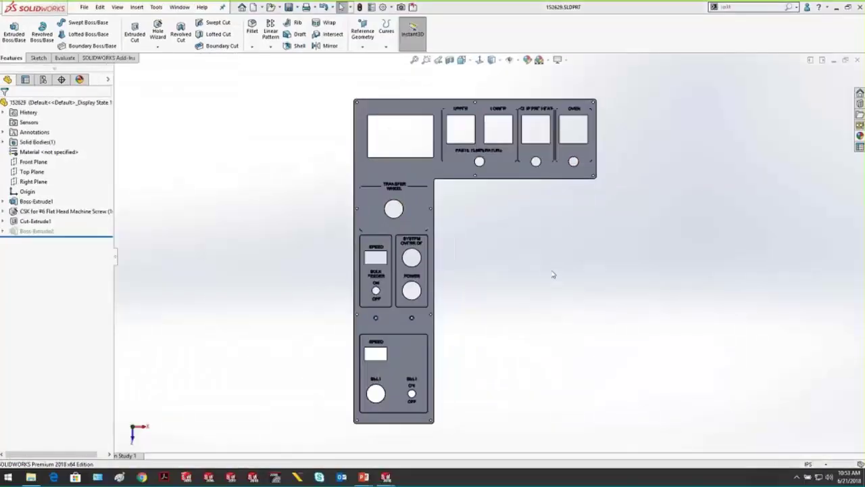
# Compare the 152629 control panel's Simplified configuration with its Default configuration, ending on Default.
pyautogui.moveTo(553, 275); pyautogui.dragTo(530, 241, button='middle')
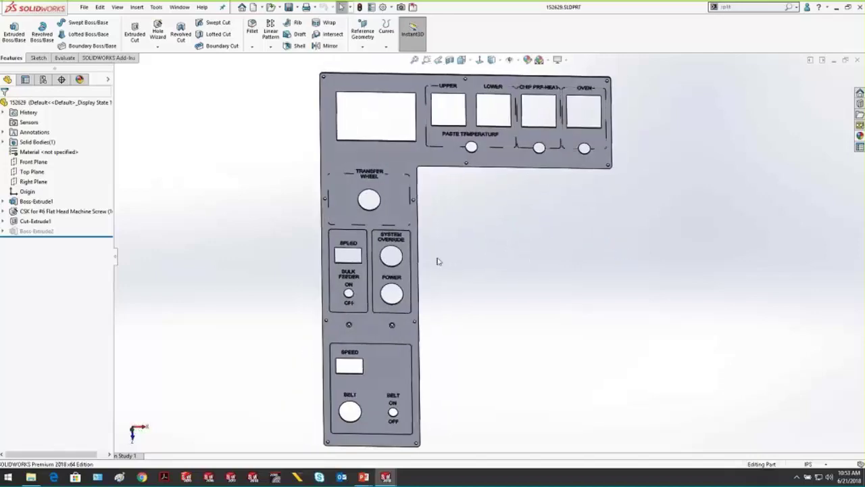
pyautogui.moveTo(438, 261); pyautogui.dragTo(481, 220, button='middle')
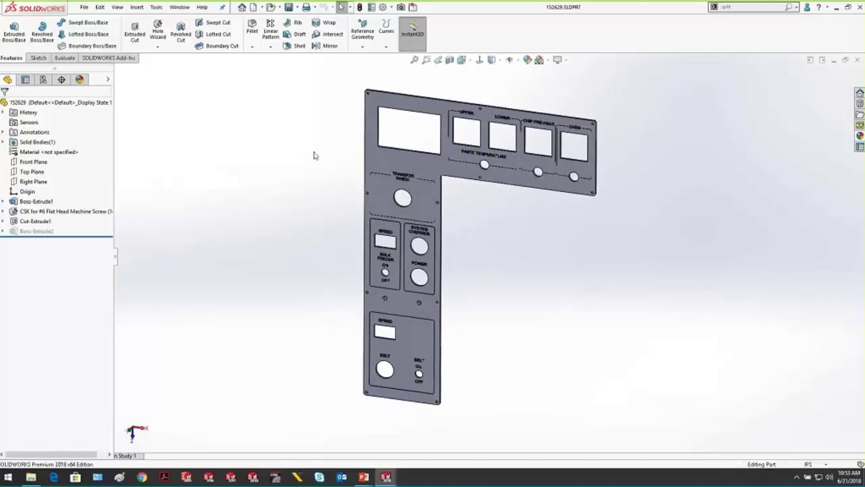
pyautogui.click(43, 80)
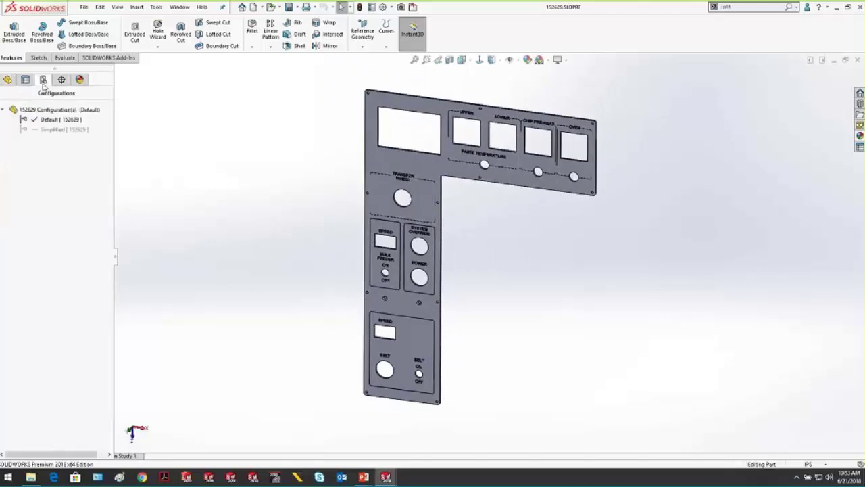
pyautogui.doubleClick(59, 130)
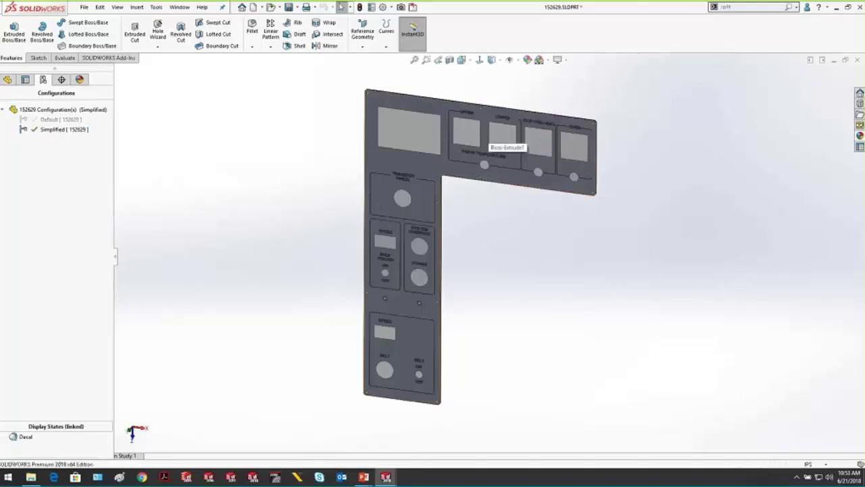
pyautogui.doubleClick(60, 120)
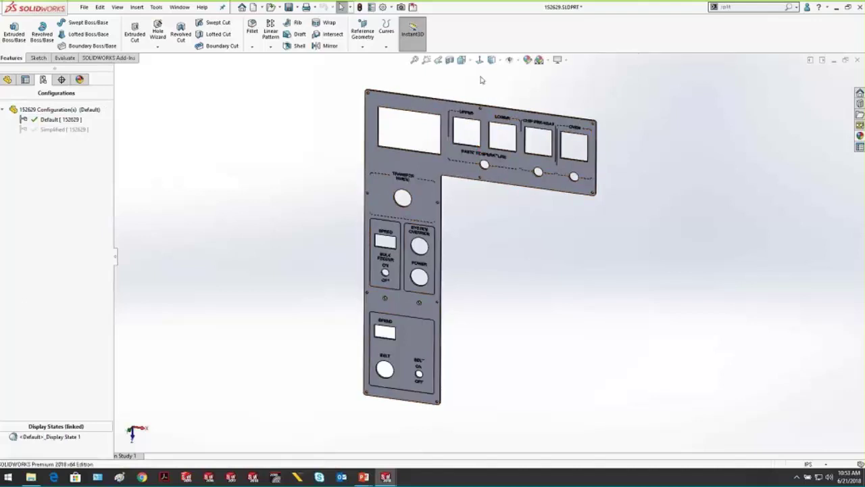
# Activate the control panel's Simplified configuration and display its feature tree.
pyautogui.click(475, 100)
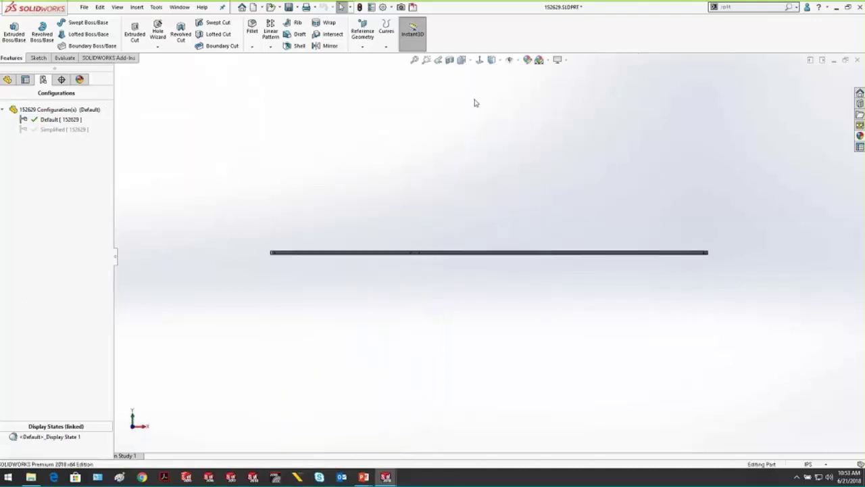
pyautogui.click(475, 81)
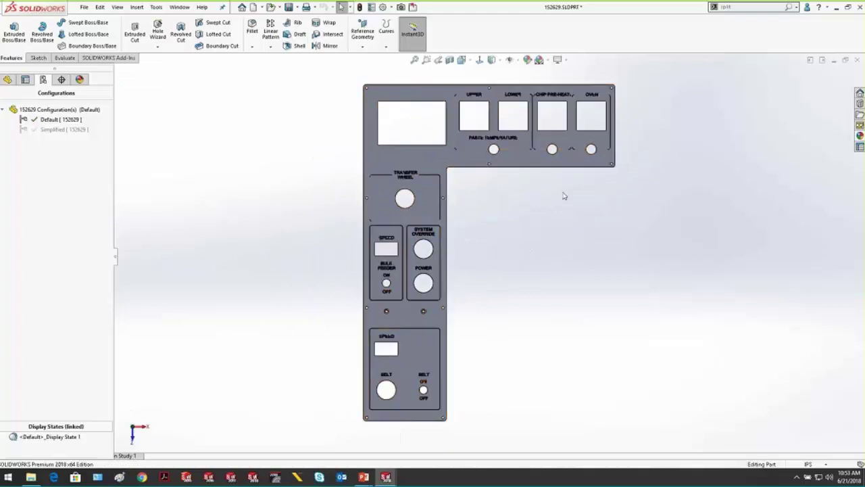
pyautogui.moveTo(564, 197); pyautogui.dragTo(518, 242, button='middle')
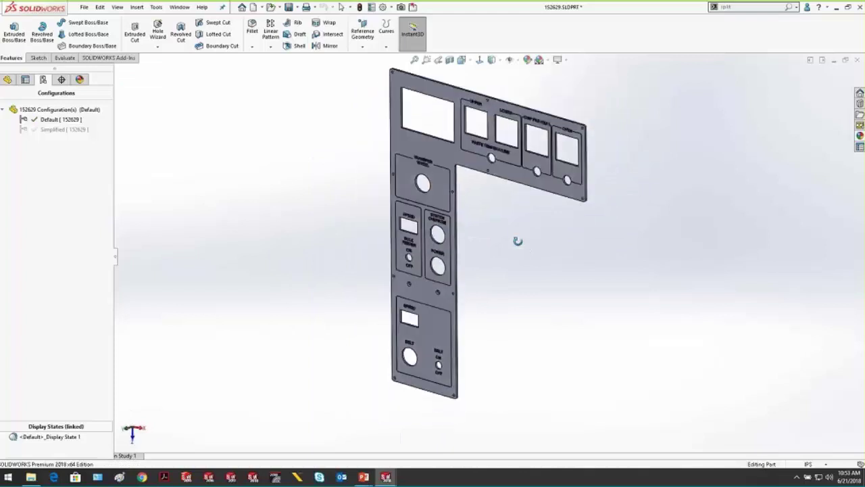
pyautogui.doubleClick(60, 130)
pyautogui.click(7, 79)
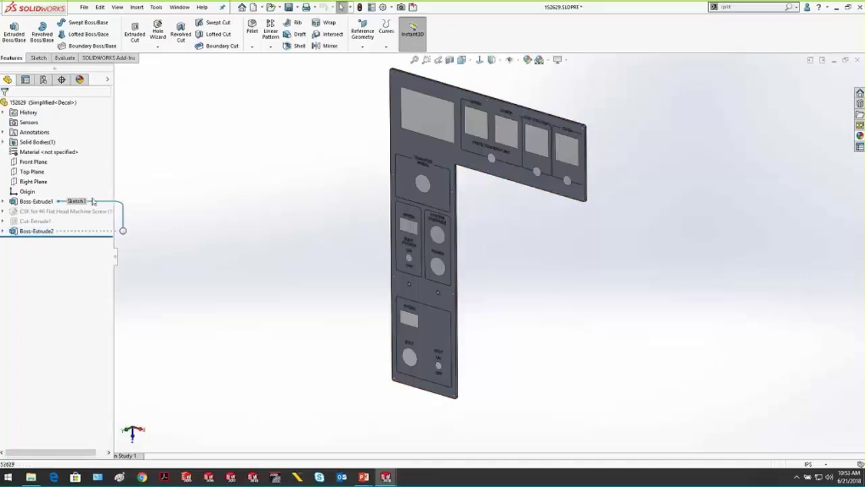
# Review the decal.png appearance settings on the panel's face, close them, and examine the image on the simplified panel.
pyautogui.moveTo(514, 165); pyautogui.dragTo(458, 141, button='middle')
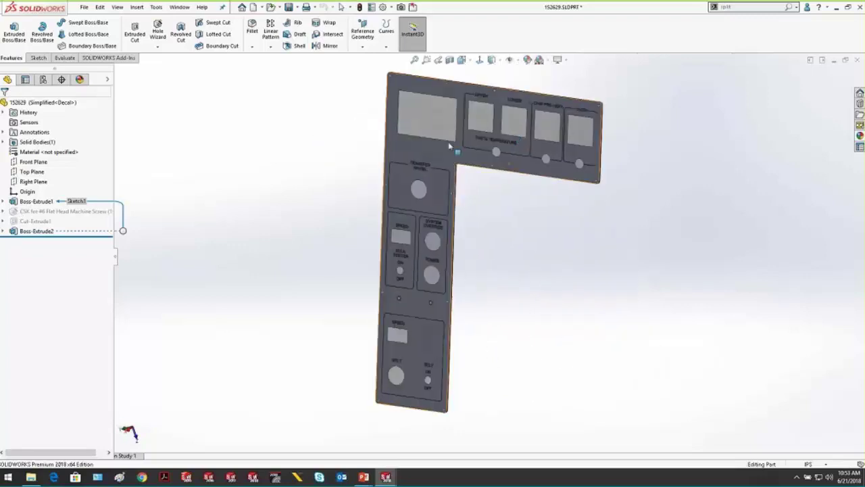
pyautogui.click(80, 79)
pyautogui.rightClick(26, 133)
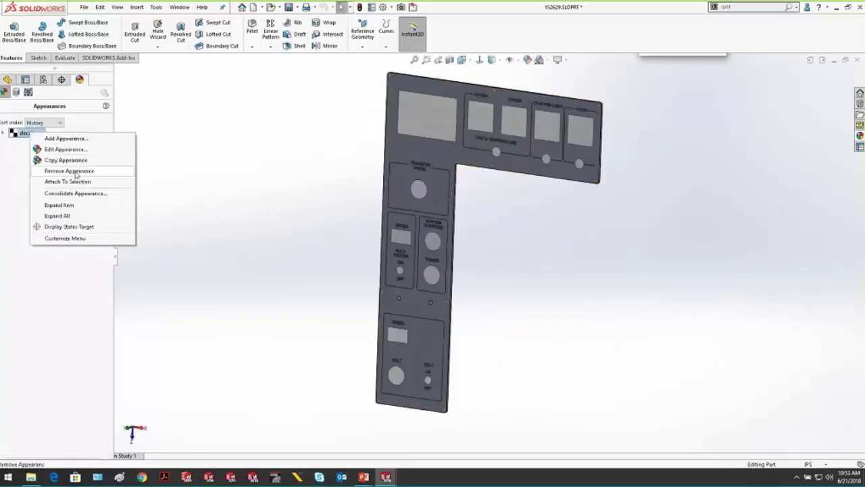
pyautogui.click(82, 150)
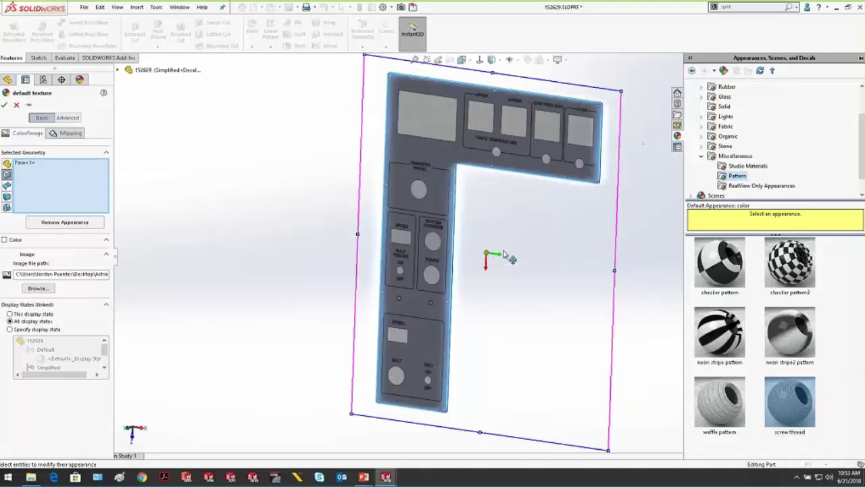
pyautogui.scroll(3, 500, 271)
pyautogui.press('Return')
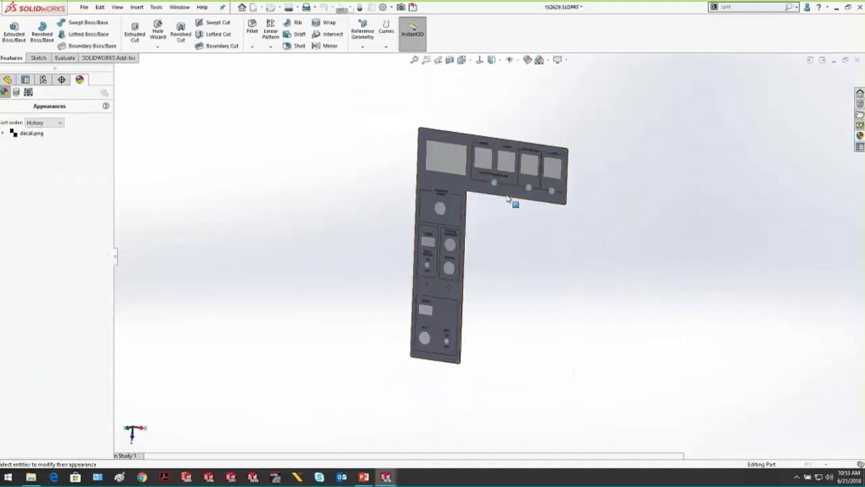
pyautogui.scroll(-3, 494, 228)
pyautogui.scroll(3, 487, 239)
pyautogui.scroll(-2, 504, 311)
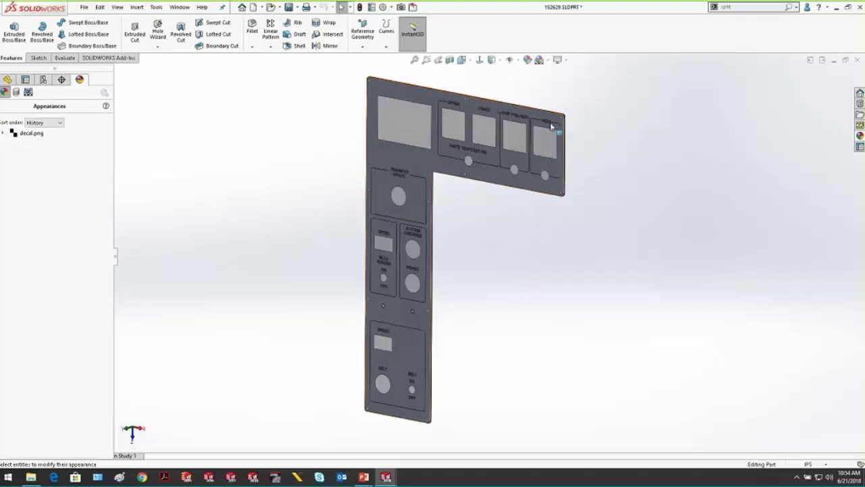
pyautogui.click(465, 95)
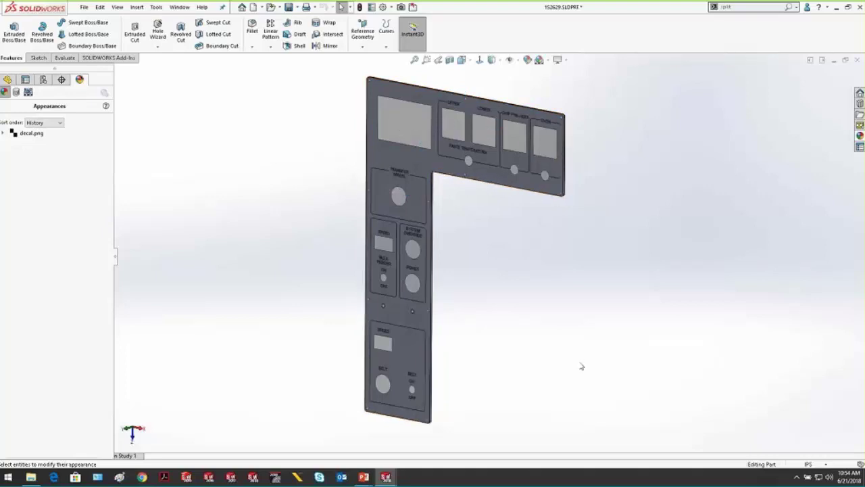
# Switch to the PowerPoint presentation and advance to the slide about opening the assembly with simplified geometry.
pyautogui.moveTo(364, 477)
pyautogui.click(413, 448)
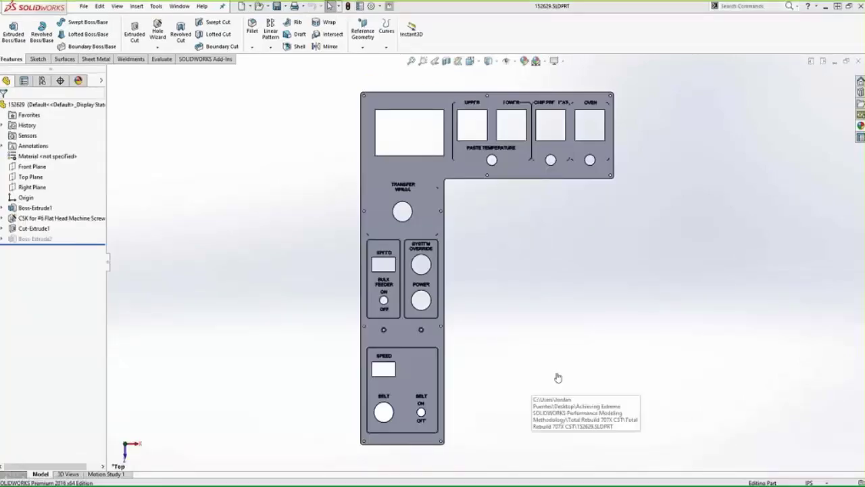
pyautogui.press('Right')
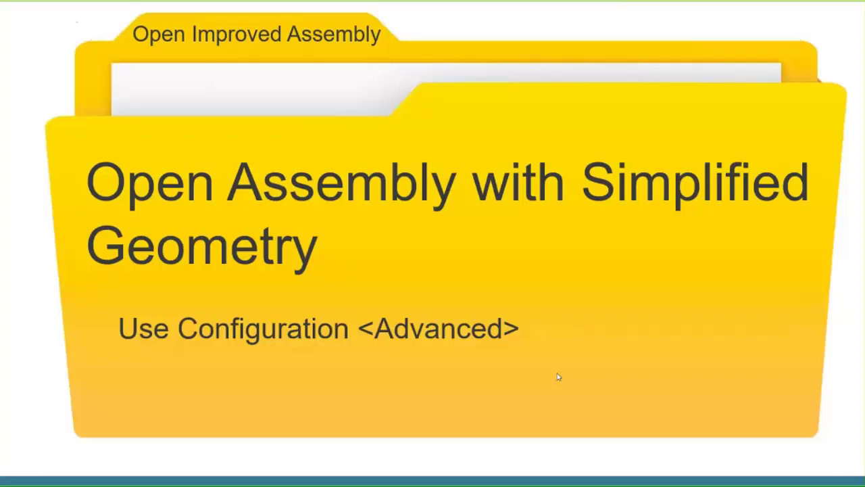
# Switch back to SOLIDWORKS, close all open part documents and maximize the program window.
pyautogui.hotkey('alt', 'Tab')
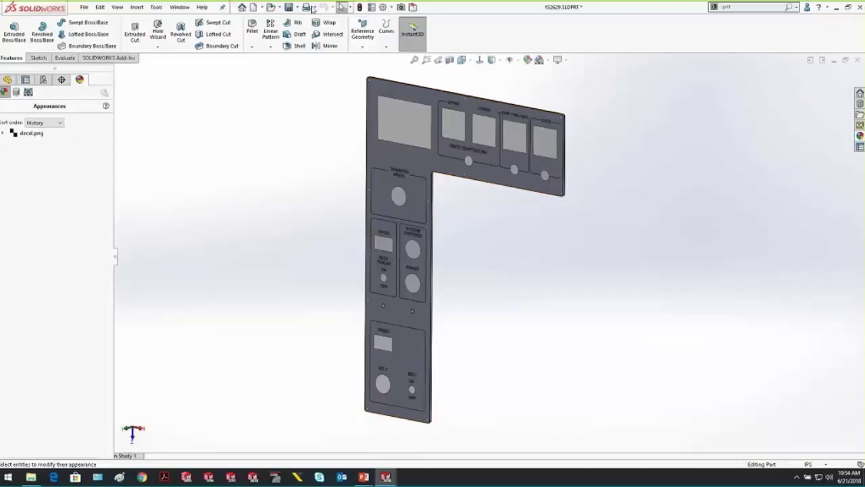
pyautogui.press('super+Down')
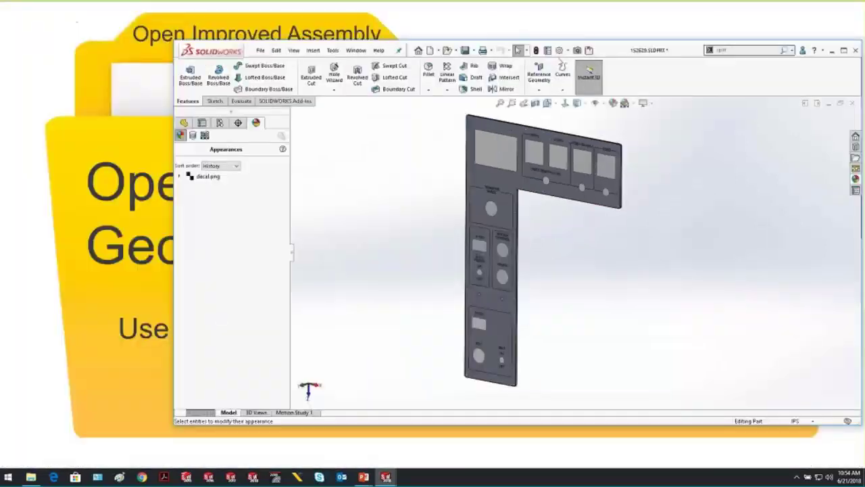
pyautogui.hotkey('ctrl', 'Tab')
pyautogui.hotkey('ctrl', 'Tab')
pyautogui.hotkey('ctrl', 'Tab')
pyautogui.hotkey('ctrl', 'Tab')
pyautogui.hotkey('ctrl', 'Tab')
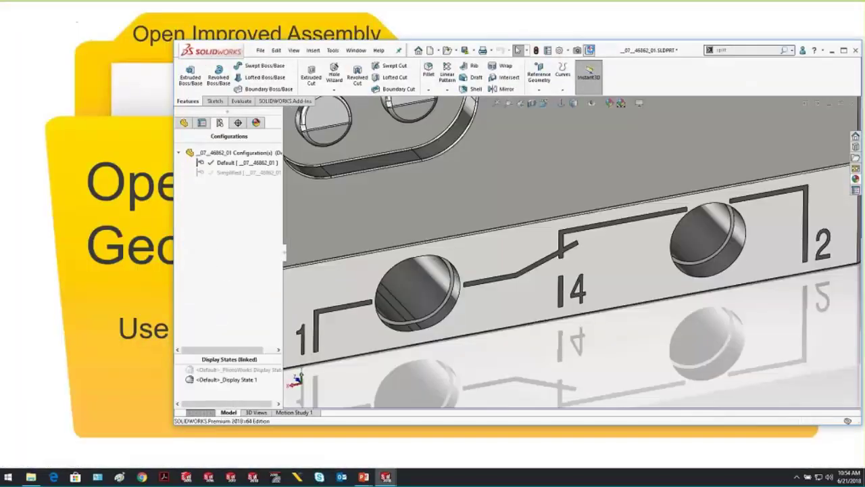
pyautogui.hotkey('ctrl', 'Tab')
pyautogui.hotkey('ctrl', 'Tab')
pyautogui.hotkey('ctrl', 'Tab')
pyautogui.hotkey('ctrl', 'Tab')
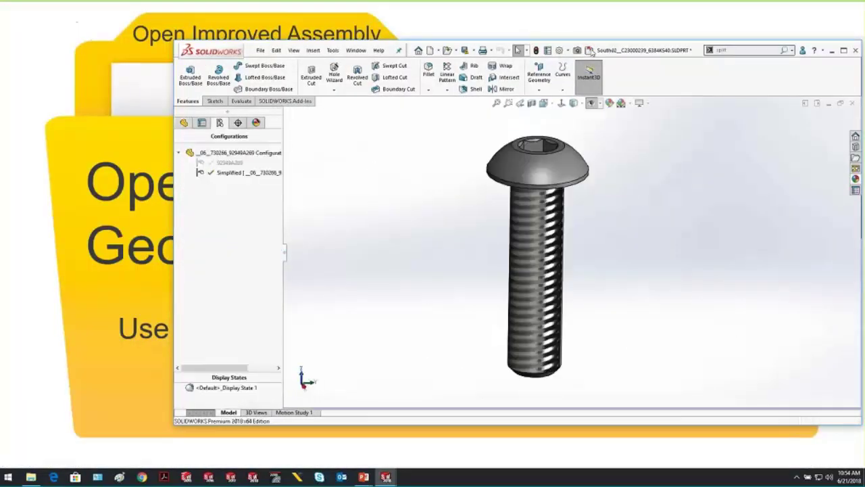
pyautogui.hotkey('ctrl', 'Tab')
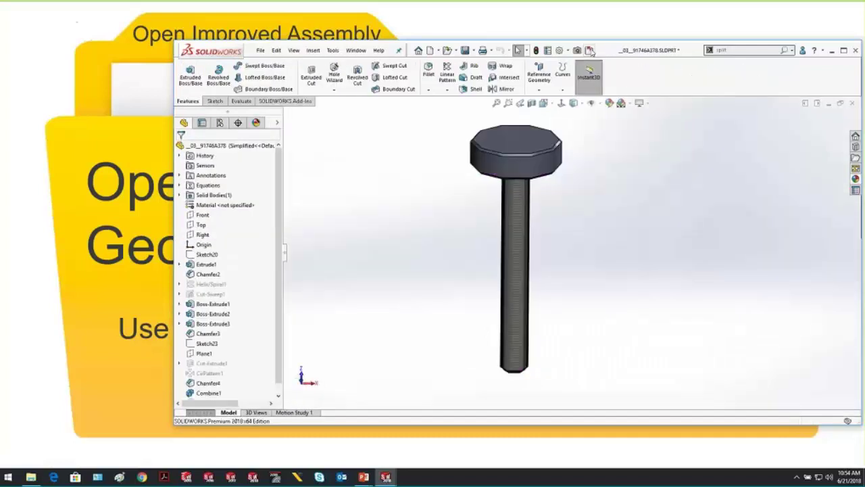
pyautogui.hotkey('ctrl', 'w')
pyautogui.press('super+Up')
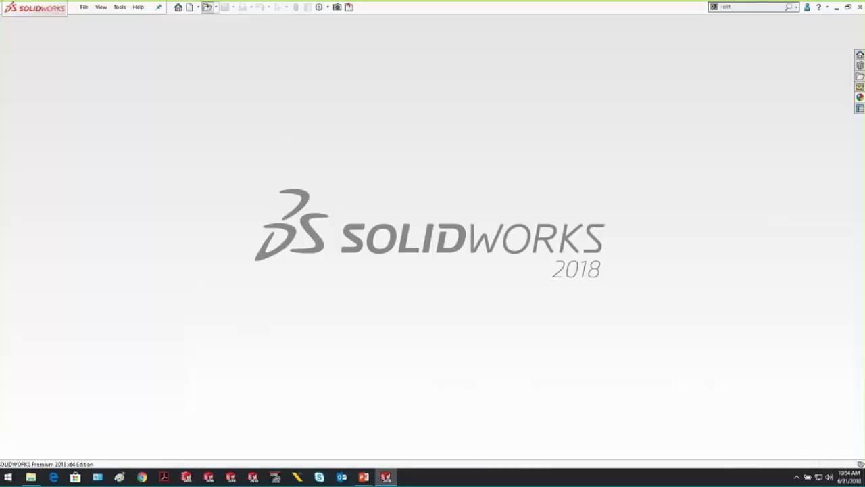
# Browse to the Total Rebuild 707X CST folder for opening a file and filter its contents to top-level assemblies only.
pyautogui.click(207, 6)
pyautogui.click(173, 118)
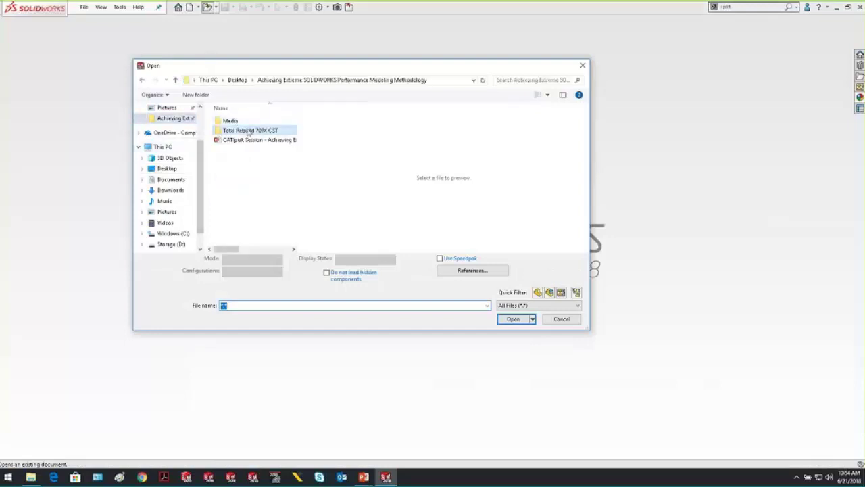
pyautogui.doubleClick(249, 130)
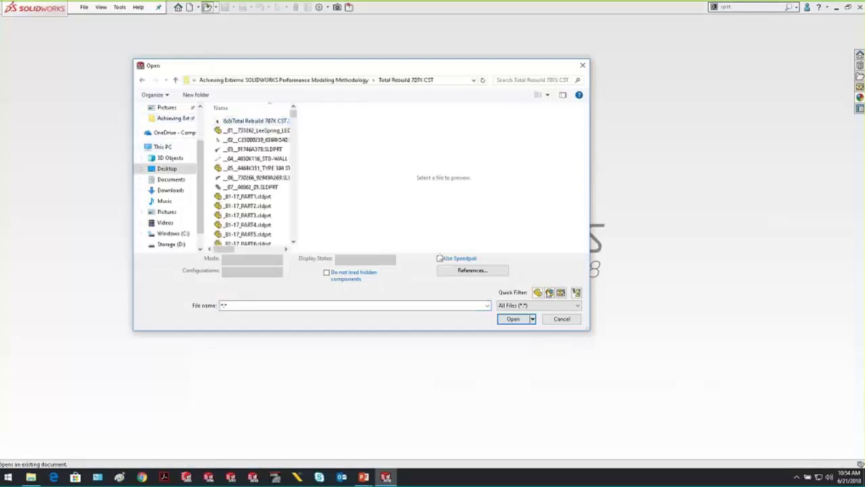
pyautogui.click(577, 292)
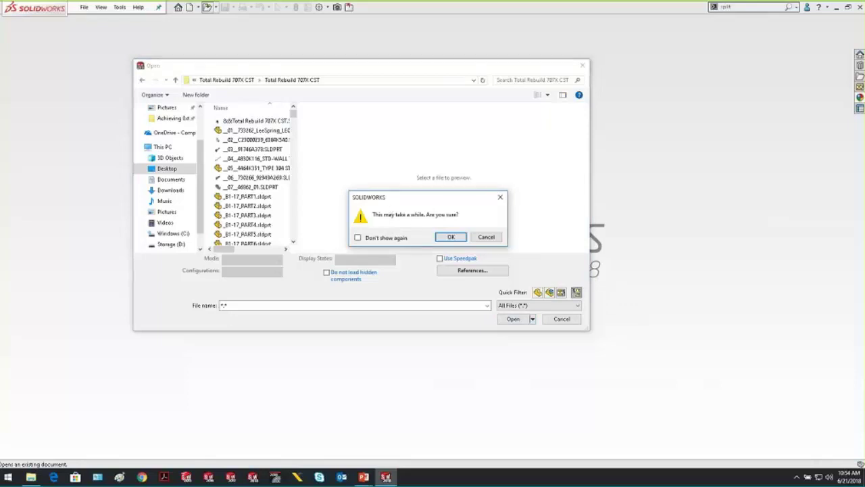
pyautogui.click(451, 237)
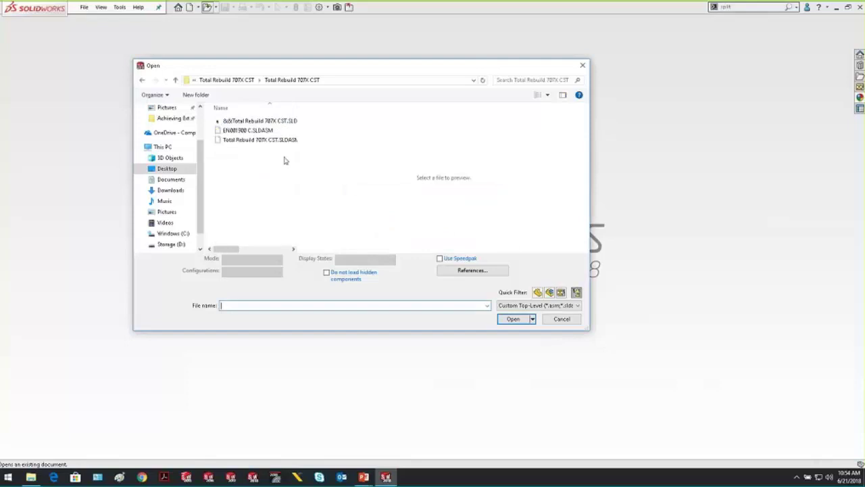
# Open Total Rebuild 707X CST.SLDASM using the <Advanced> configuration option.
pyautogui.click(257, 140)
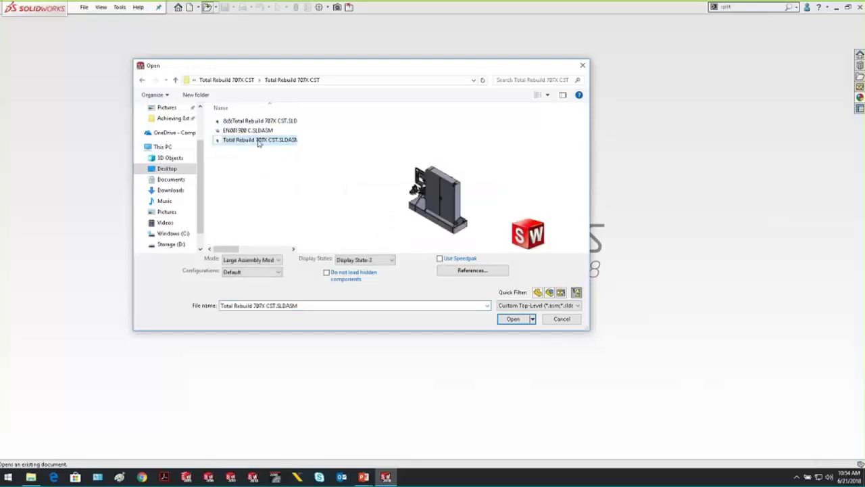
pyautogui.click(273, 273)
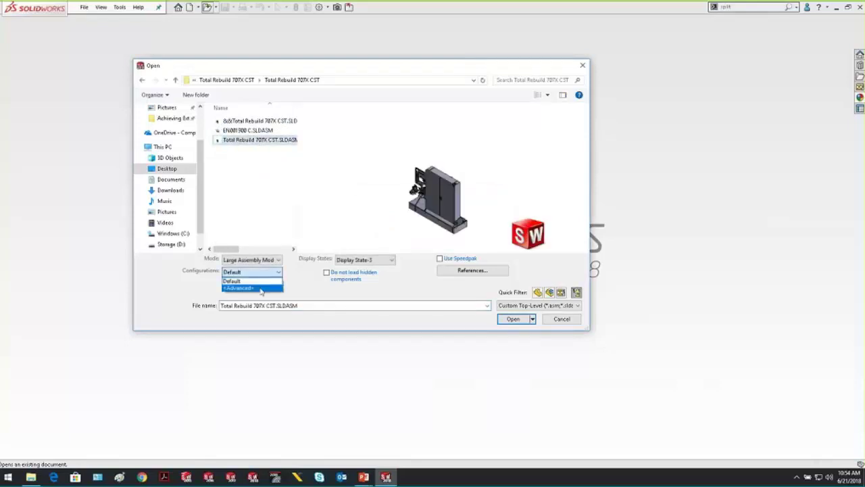
pyautogui.click(261, 289)
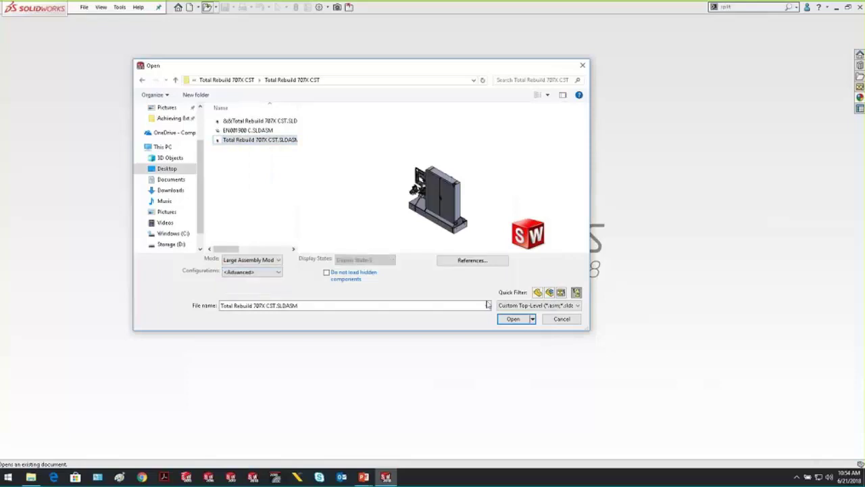
pyautogui.click(512, 319)
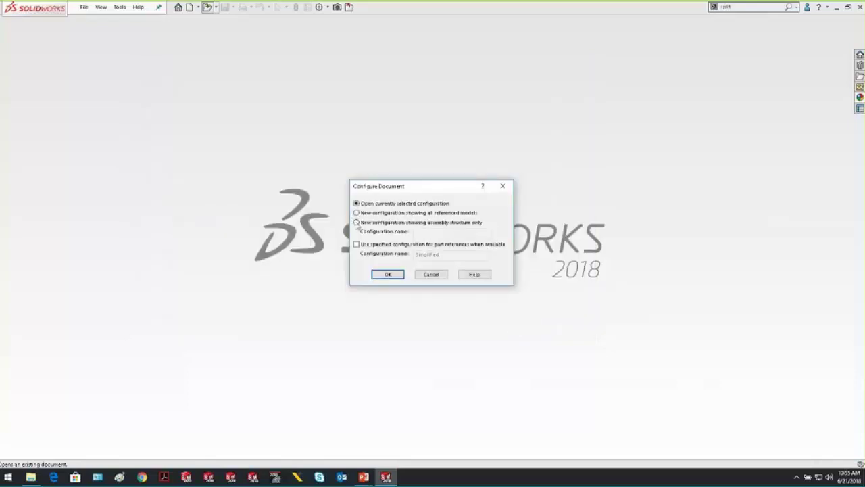
# Load the assembly in a new configuration named Simplified showing all referenced models, using the Simplified configuration for part references when available.
pyautogui.click(356, 213)
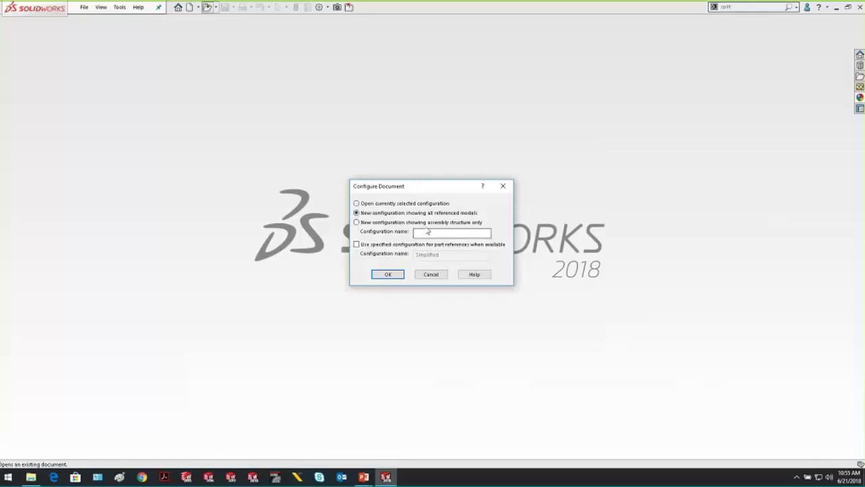
pyautogui.click(429, 232)
pyautogui.write('Simplified')
pyautogui.click(357, 244)
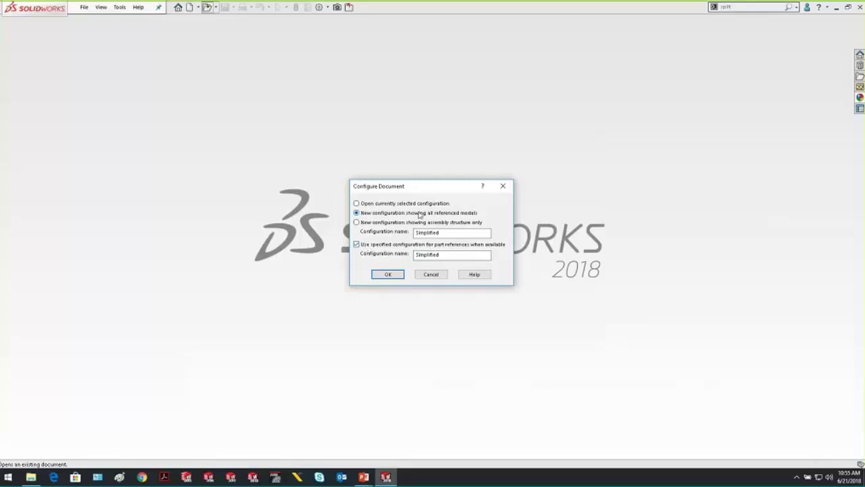
pyautogui.click(383, 275)
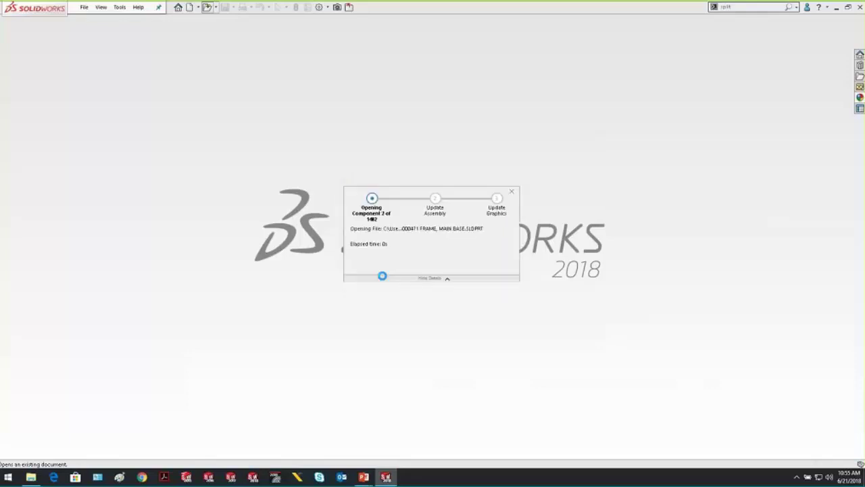